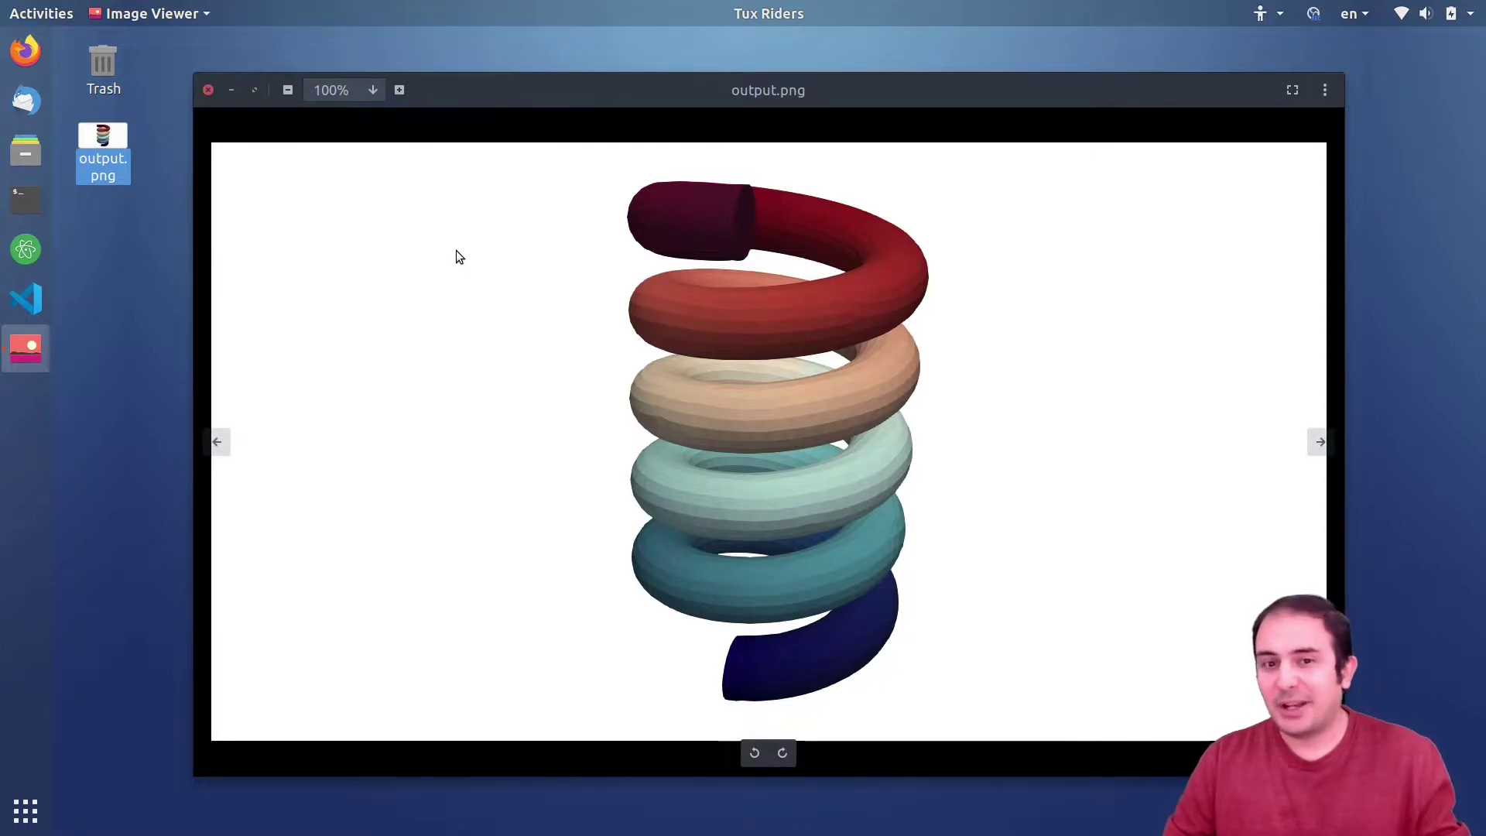
# Step: Close the spring image in the image viewer
pyautogui.click(145, 313)
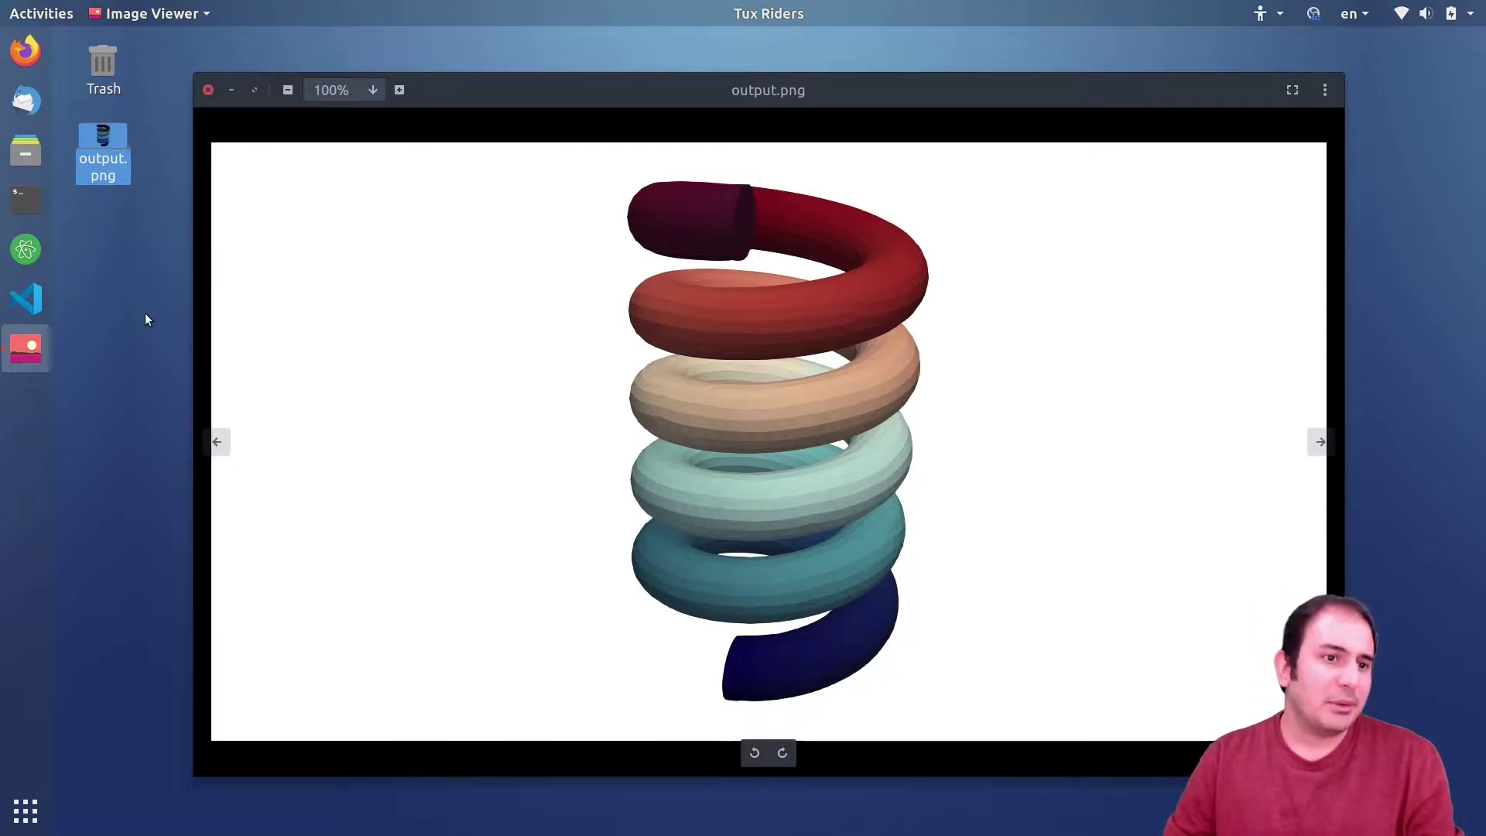
pyautogui.click(538, 89)
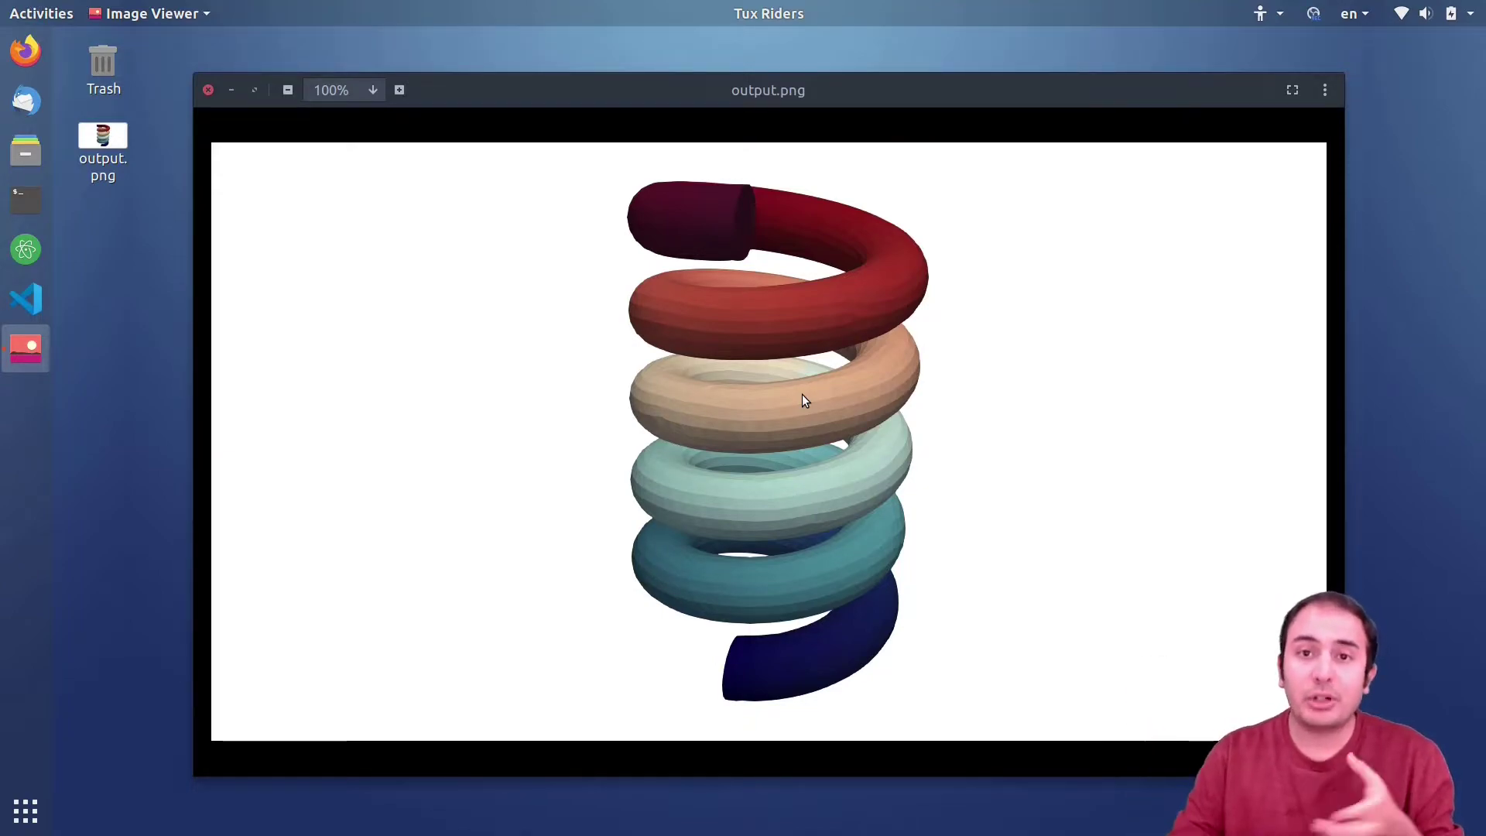
pyautogui.click(207, 90)
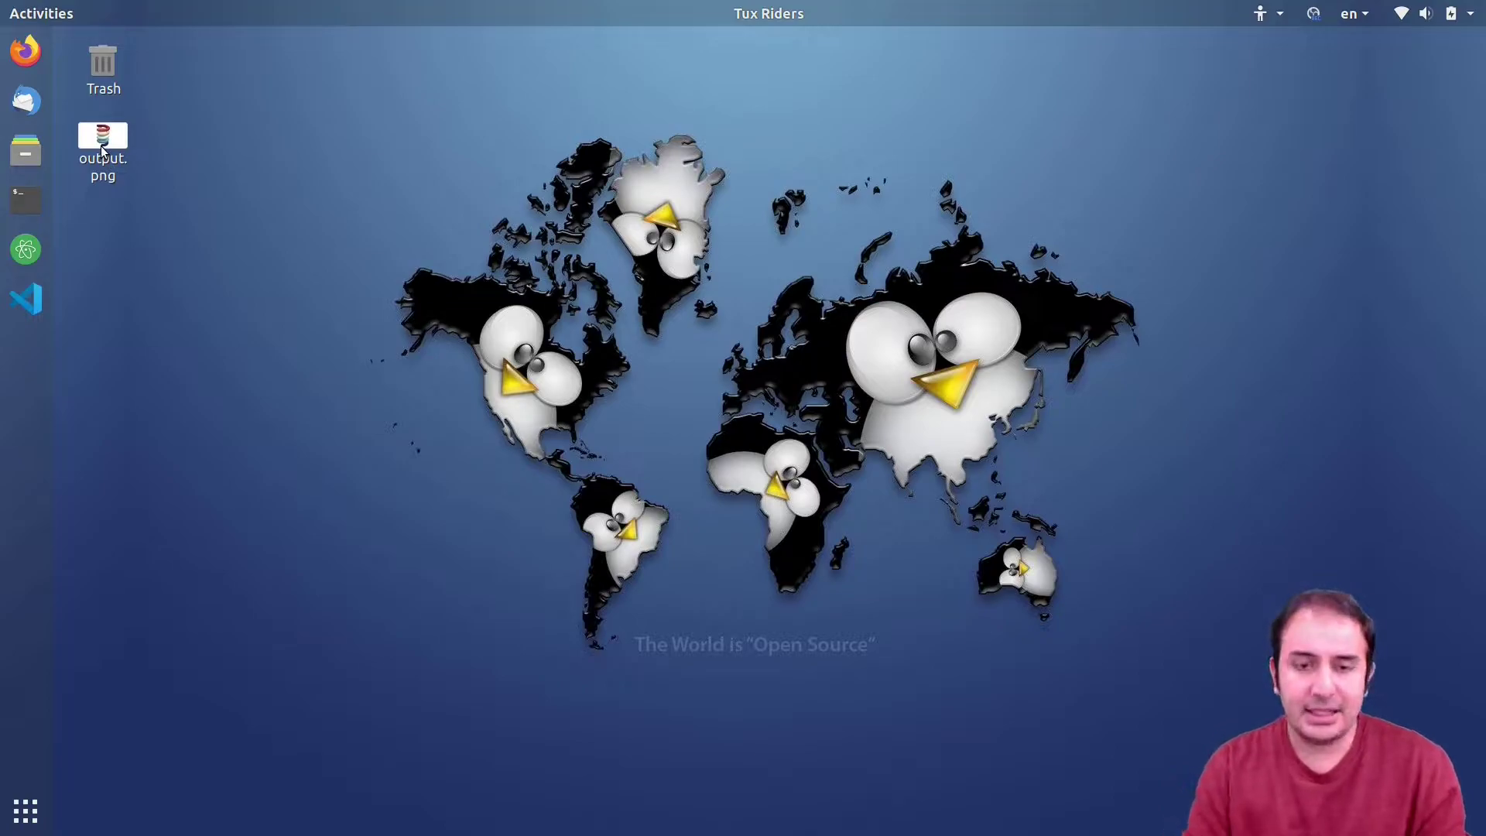
# Step: Launch FreeCAD from a new terminal with the freecad command
pyautogui.hotkey('ctrl', 'alt', 't')
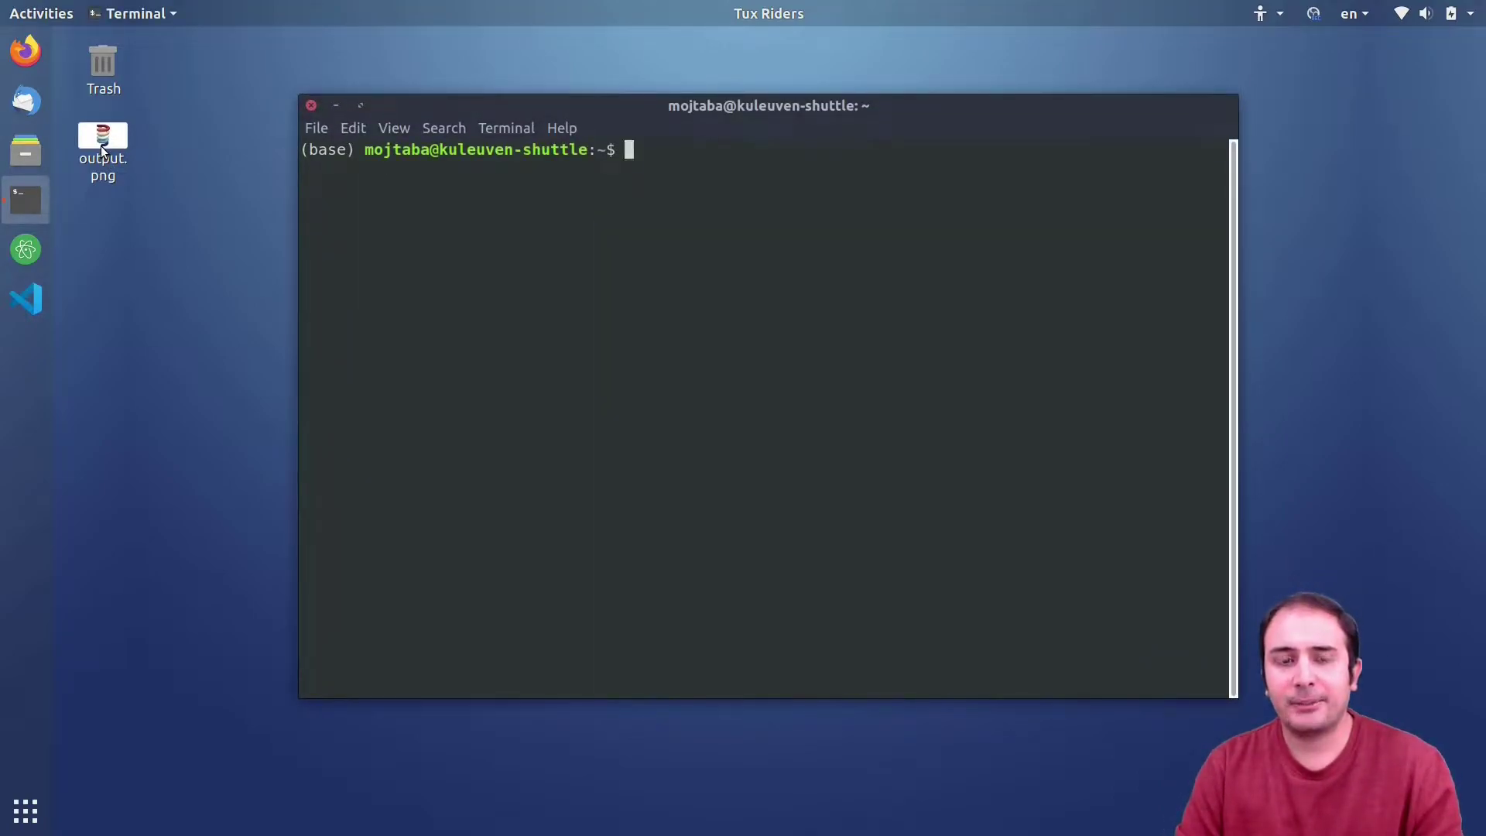
pyautogui.write('free')
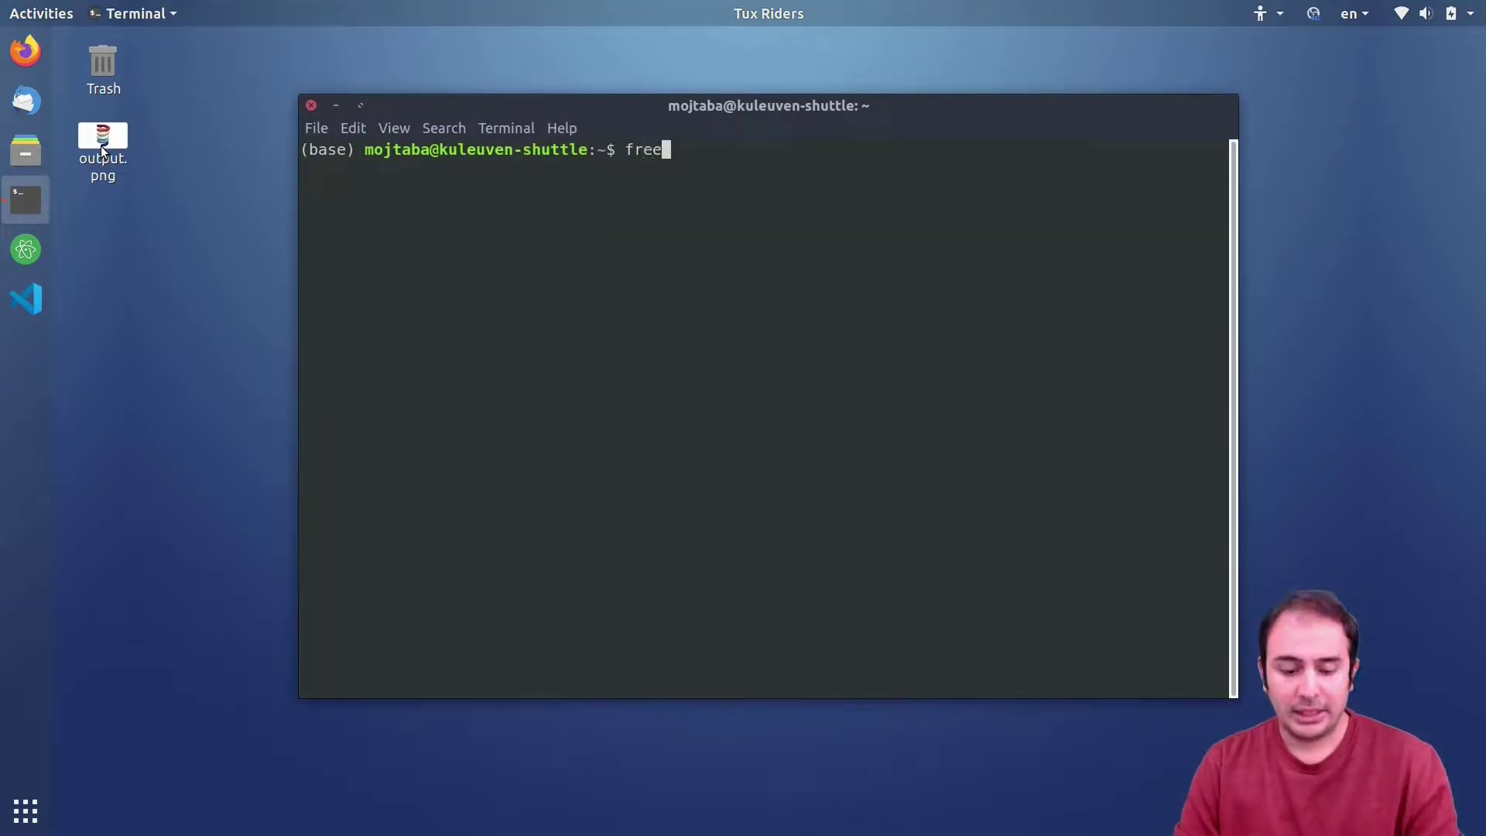
pyautogui.write('cad')
pyautogui.press('Return')
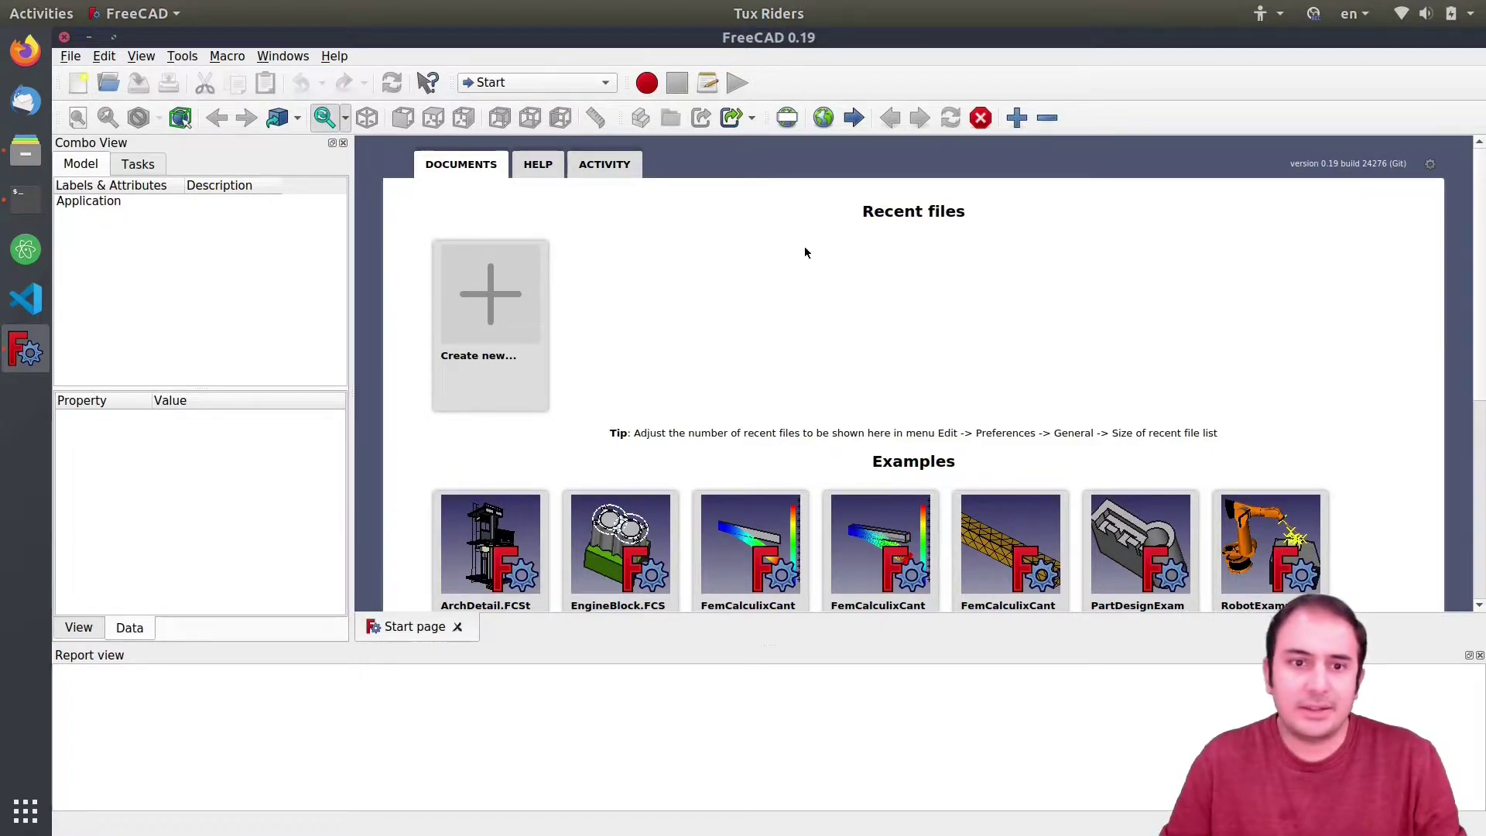
# Step: Create a new document, switch to the Part workbench and open Create primitives
pyautogui.click(480, 302)
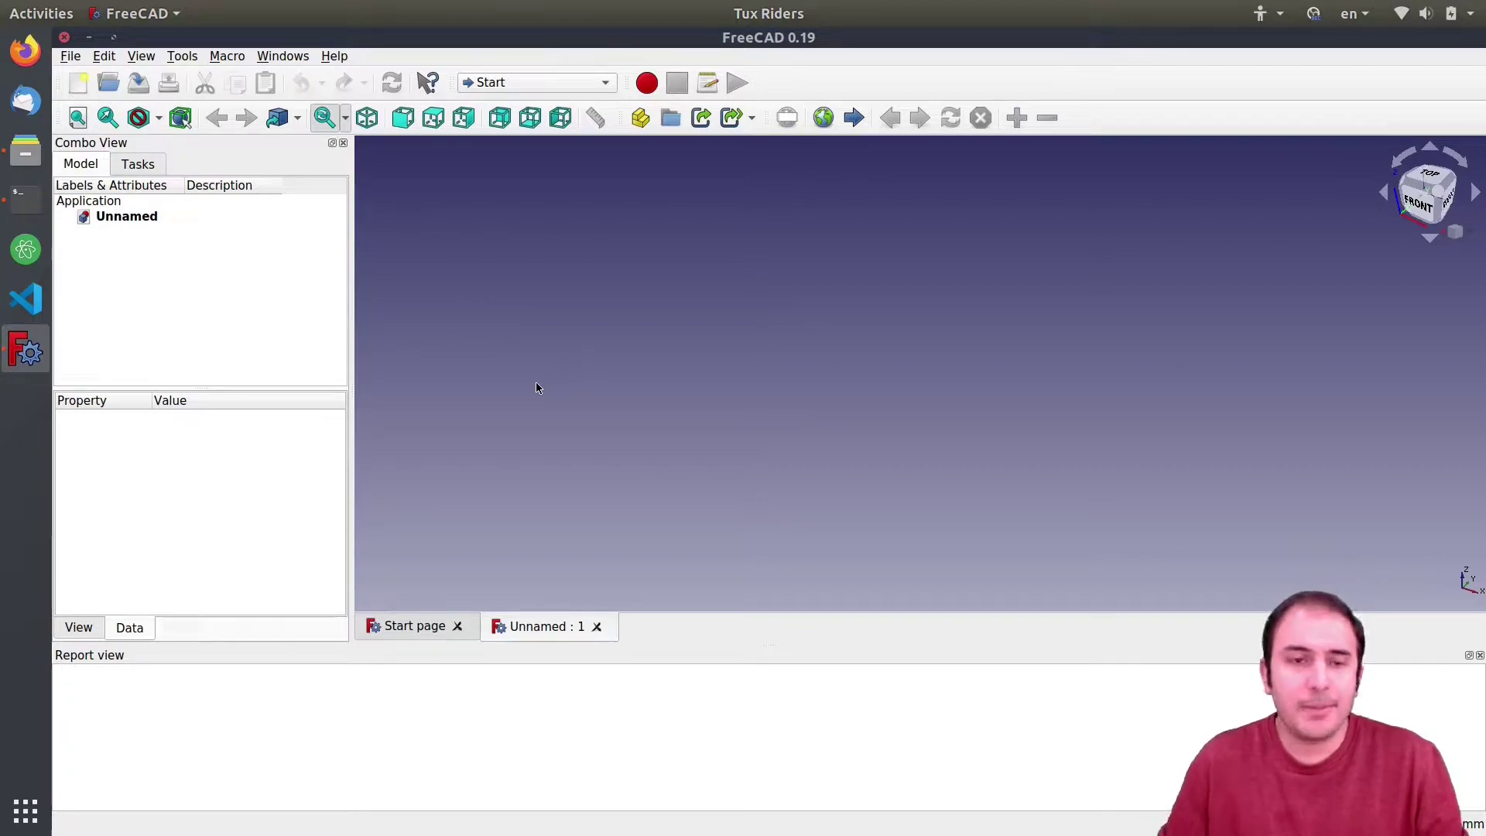
pyautogui.click(498, 87)
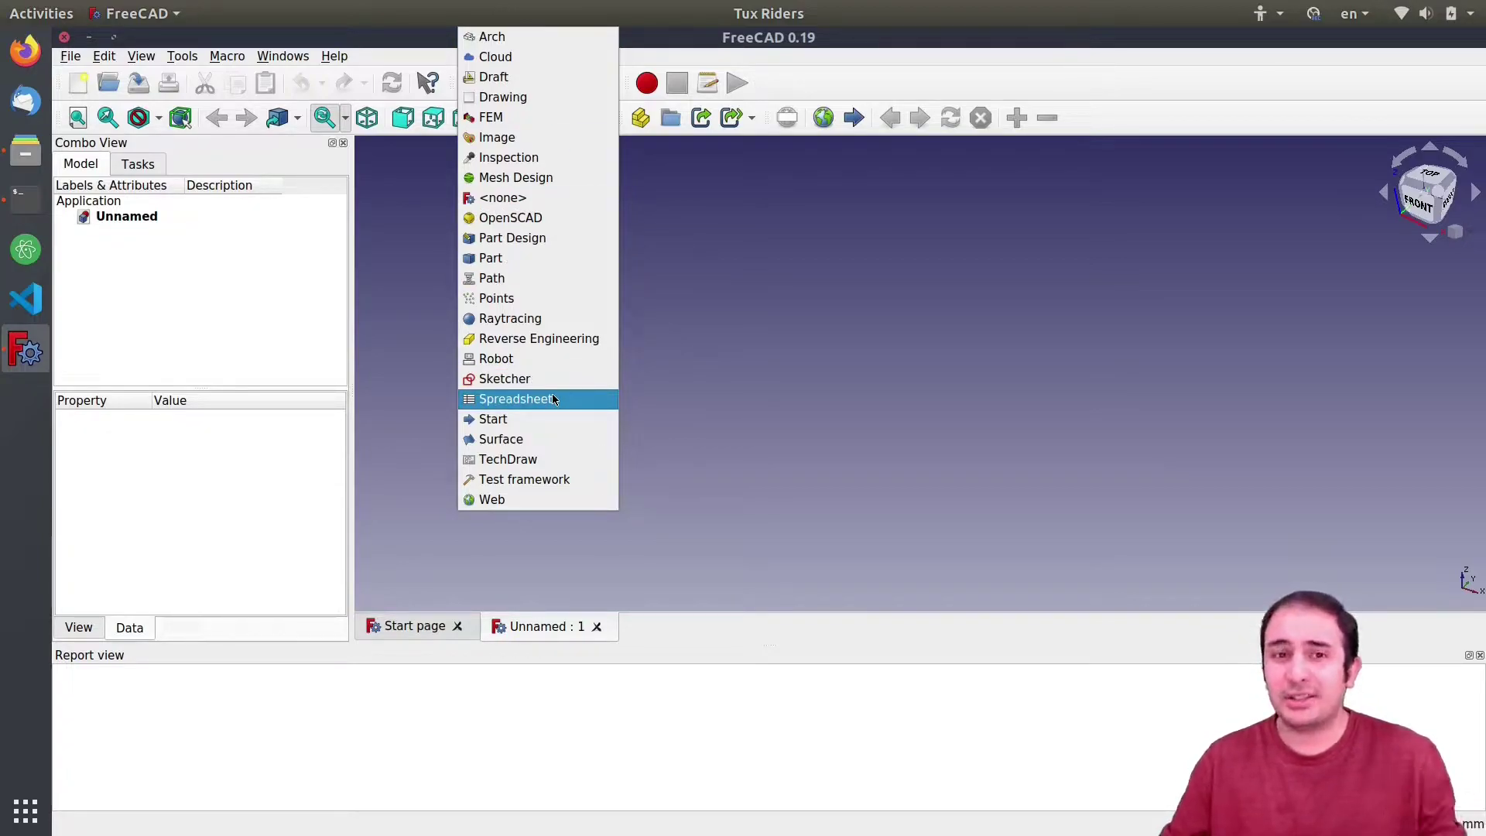
pyautogui.click(522, 261)
pyautogui.click(270, 57)
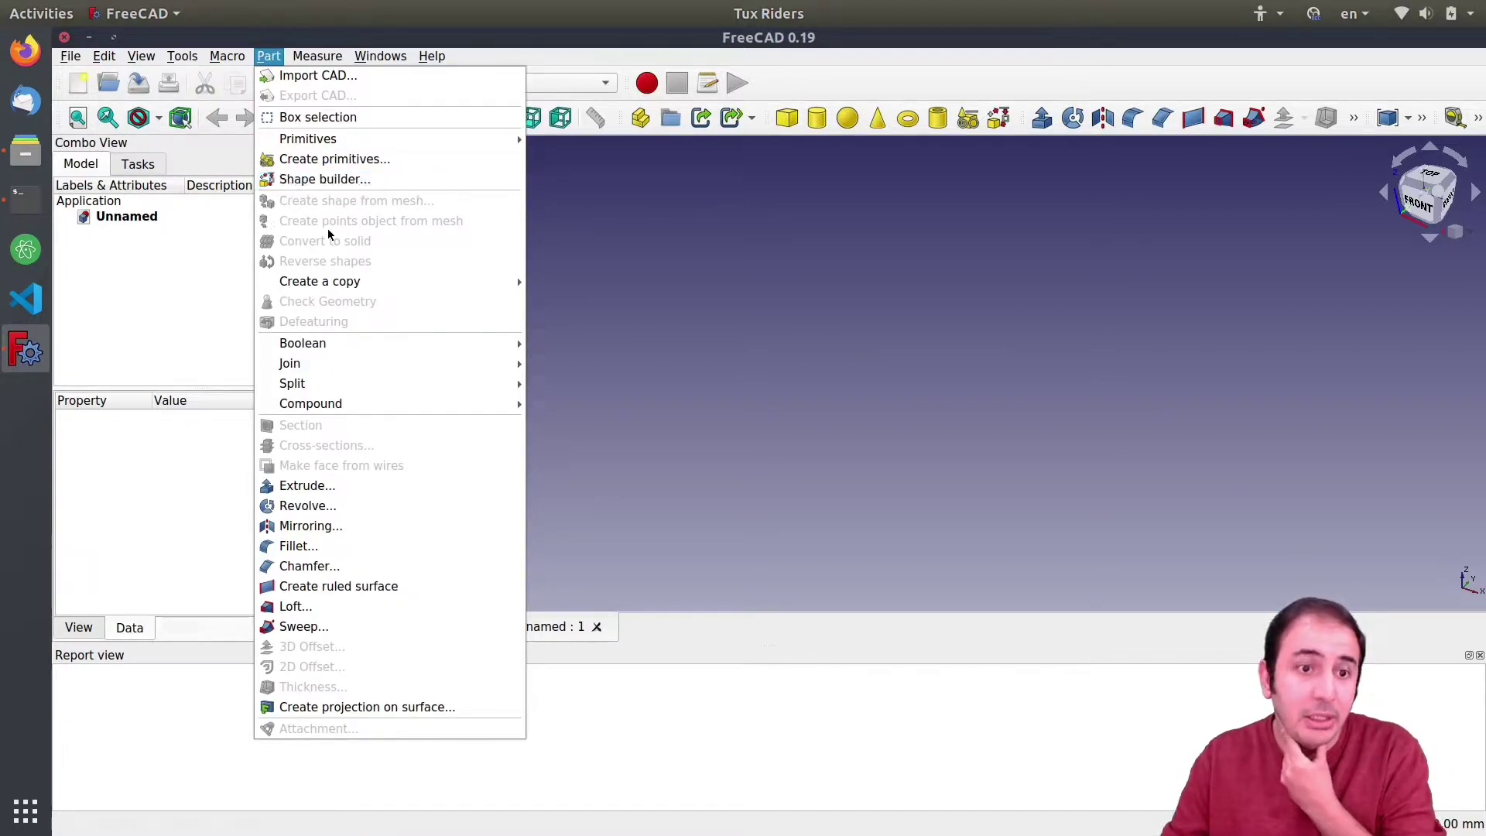
pyautogui.click(361, 159)
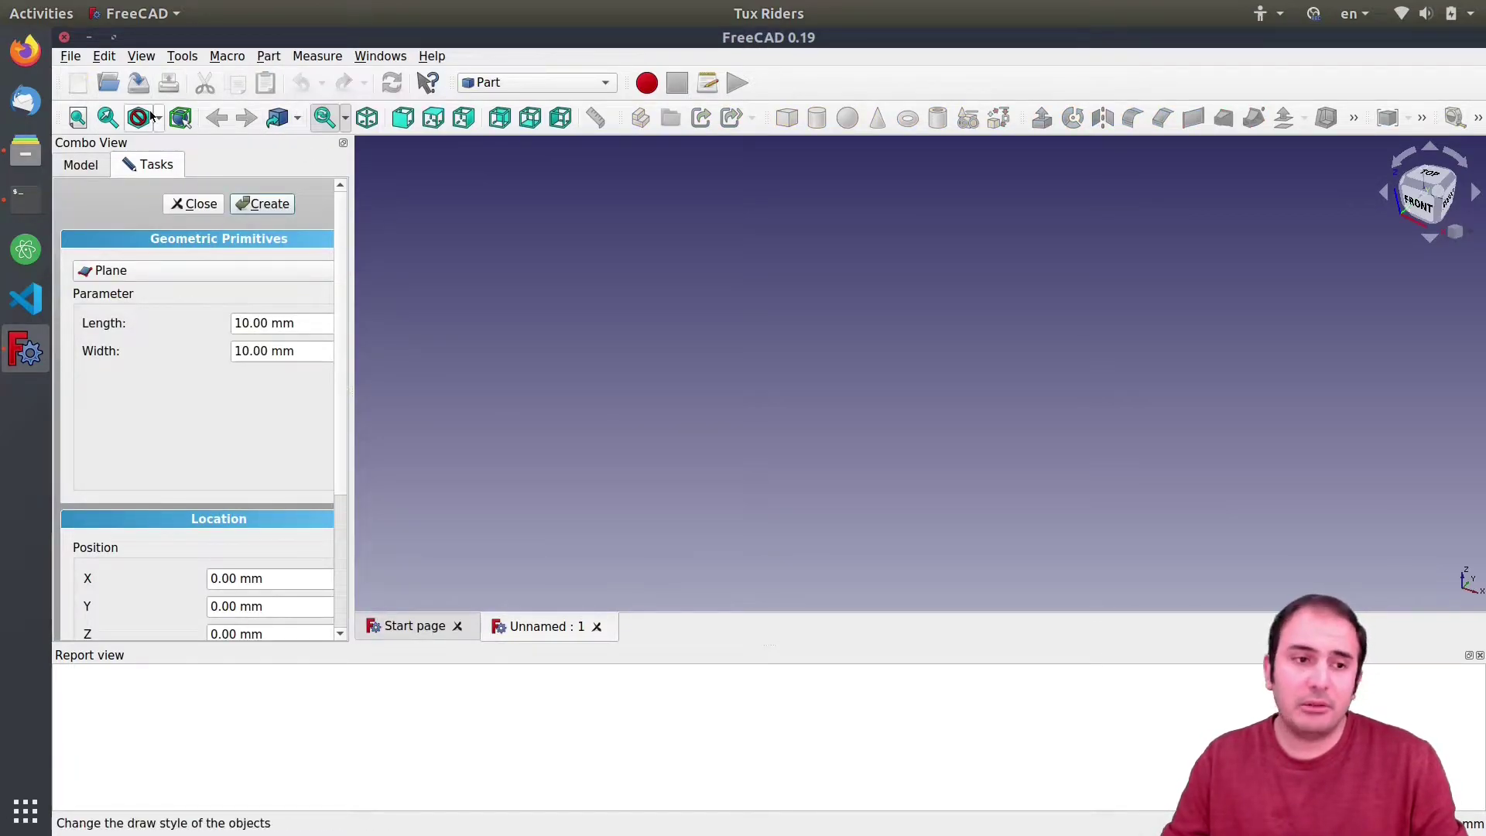
# Step: Create a Helix primitive with pitch 10 mm, height 20 mm and radius 10 mm
pyautogui.click(182, 267)
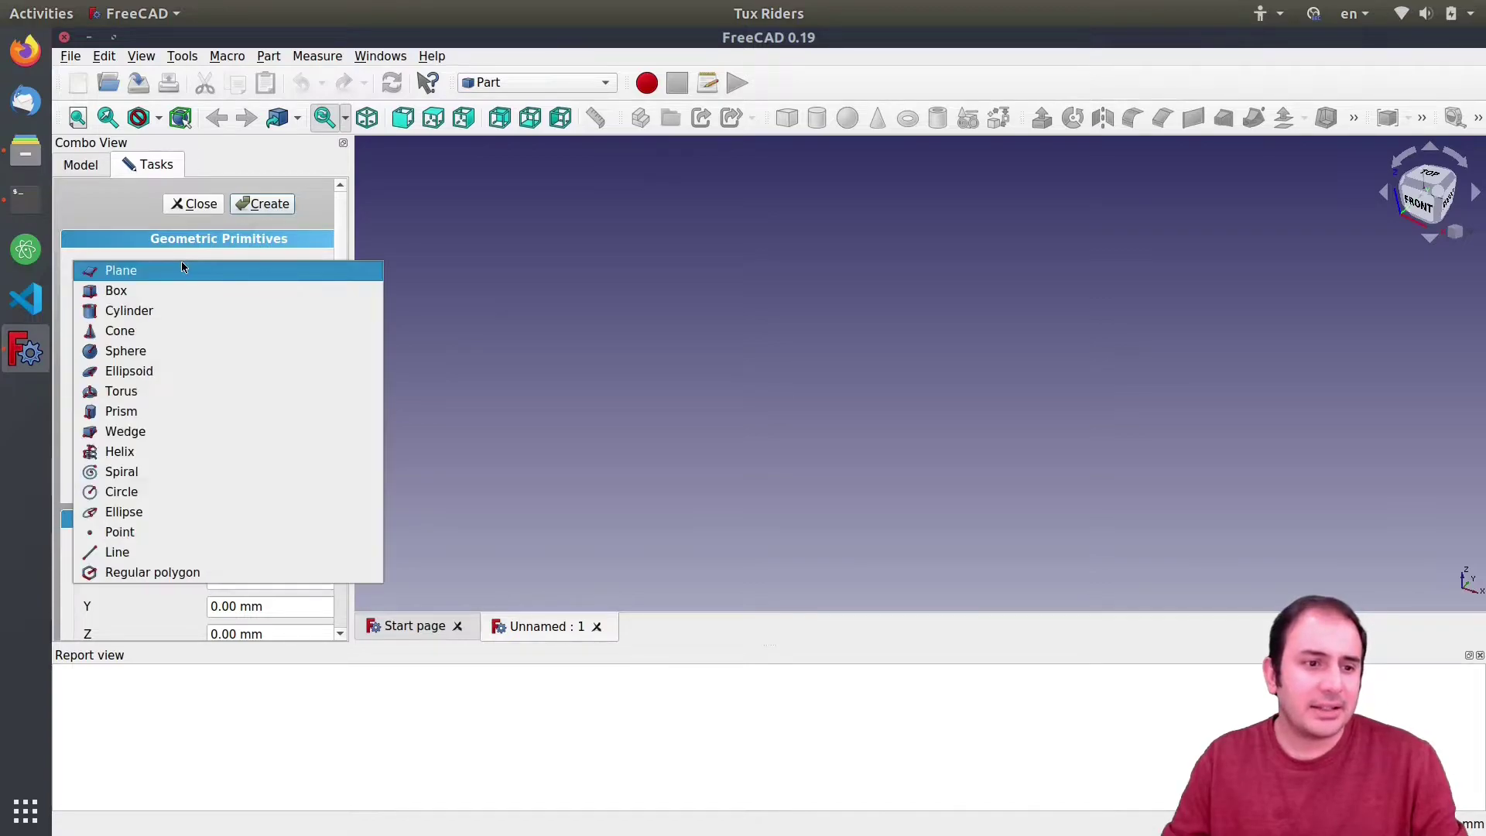
pyautogui.click(144, 451)
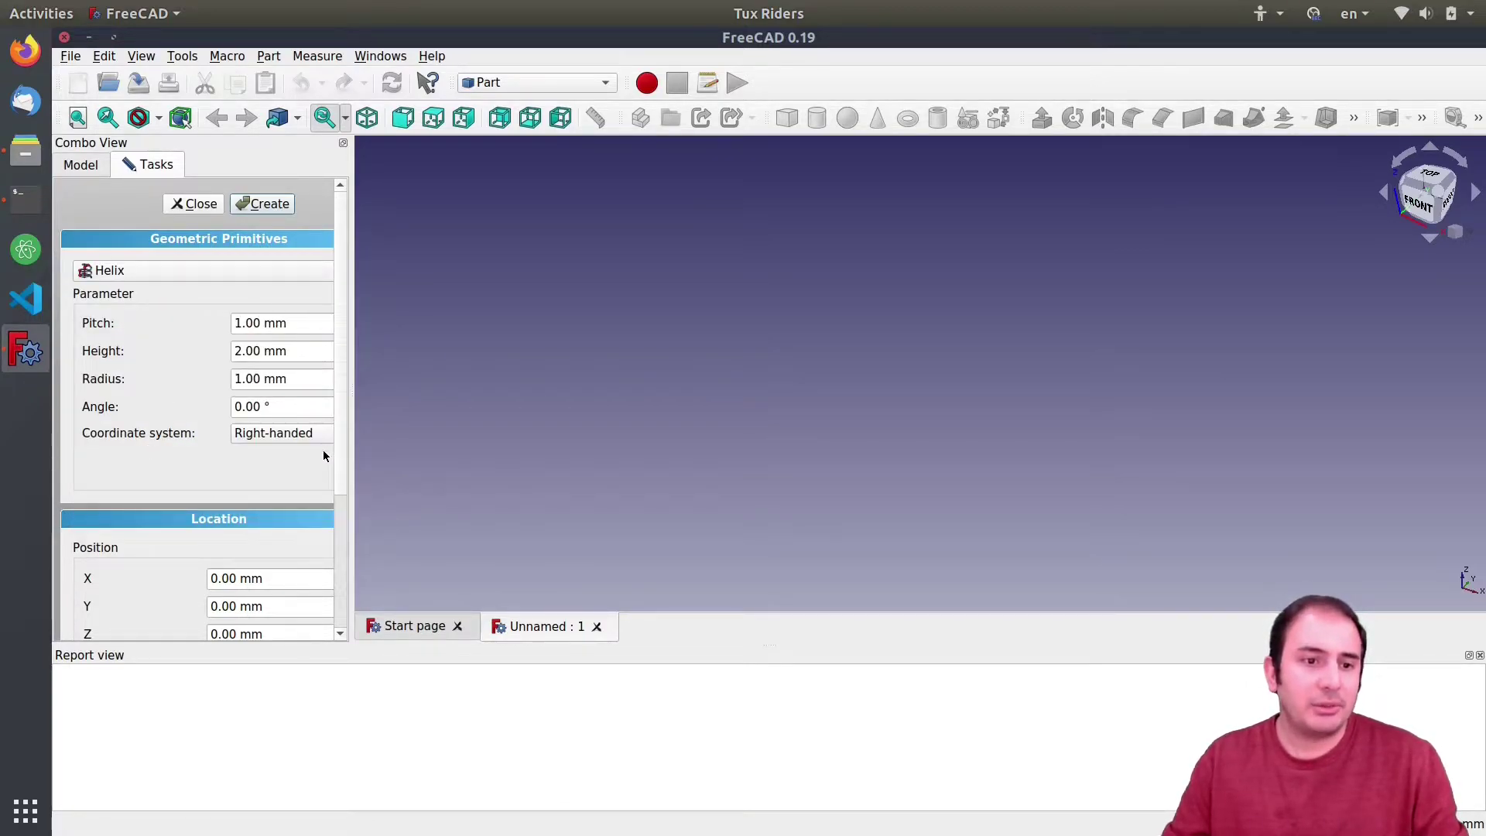
pyautogui.moveTo(352, 495); pyautogui.dragTo(398, 493)
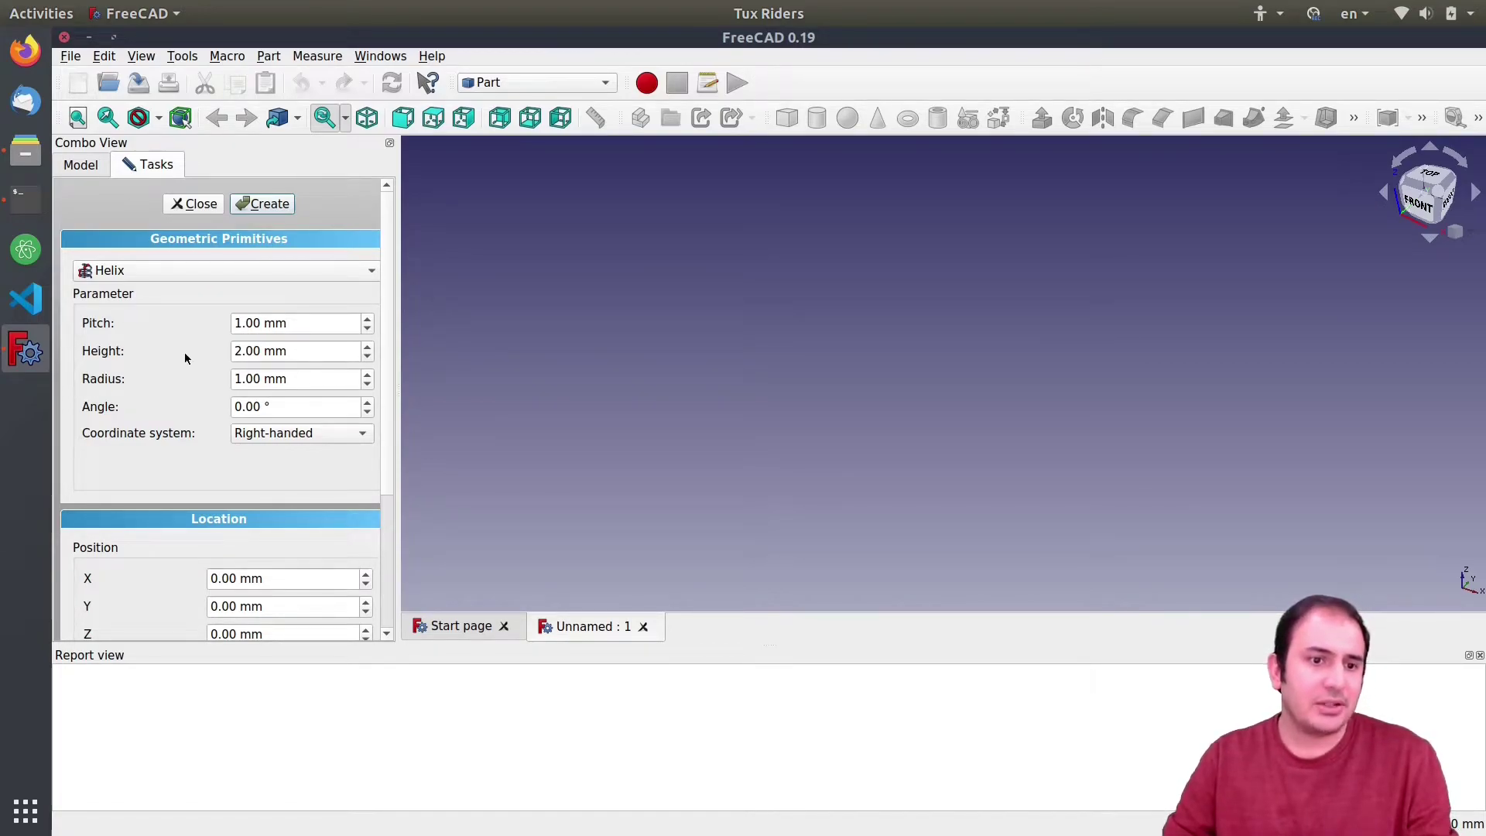
pyautogui.click(242, 322)
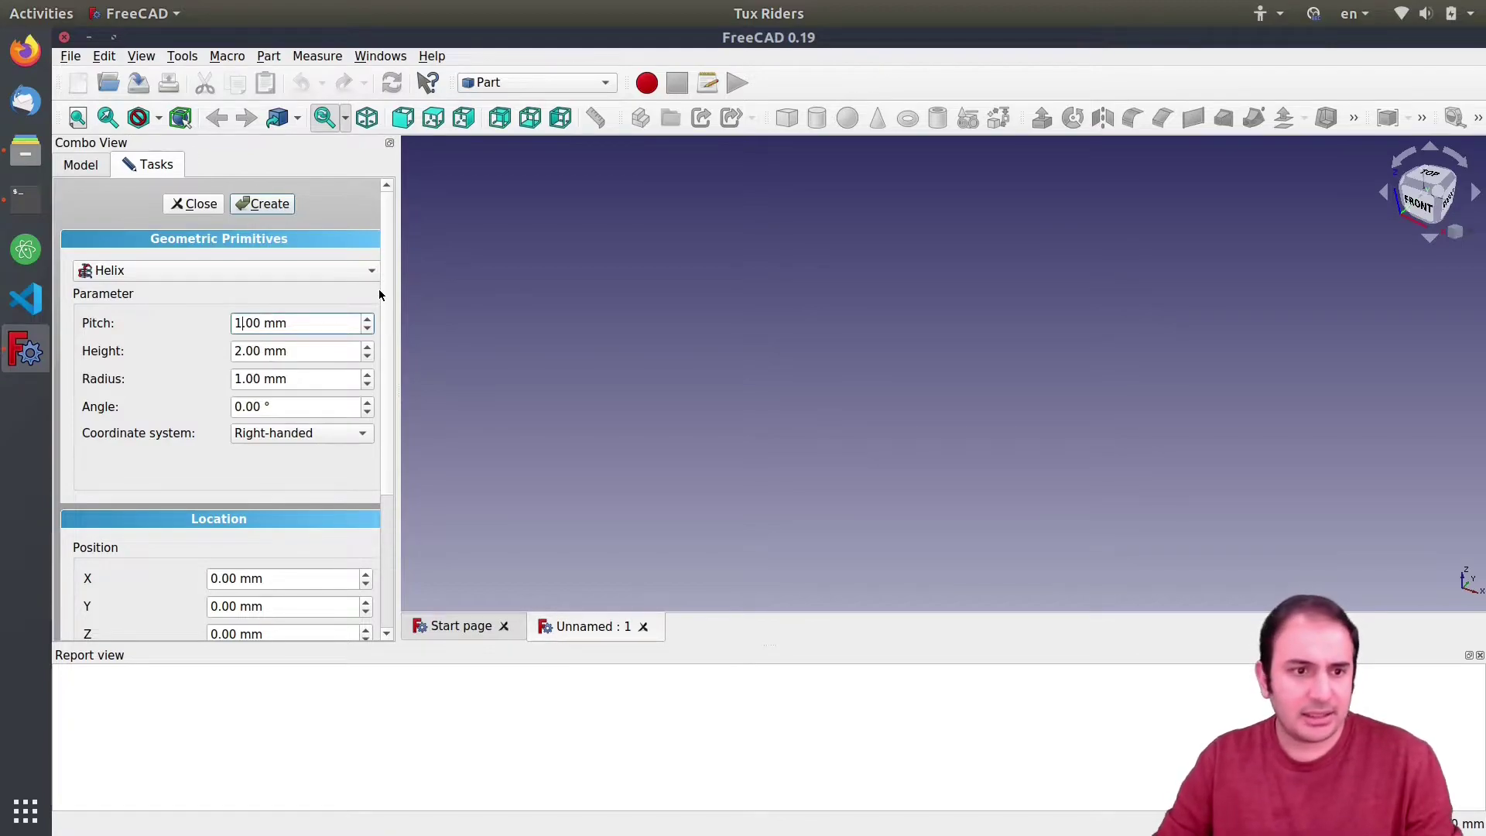
pyautogui.write('0')
pyautogui.click(243, 352)
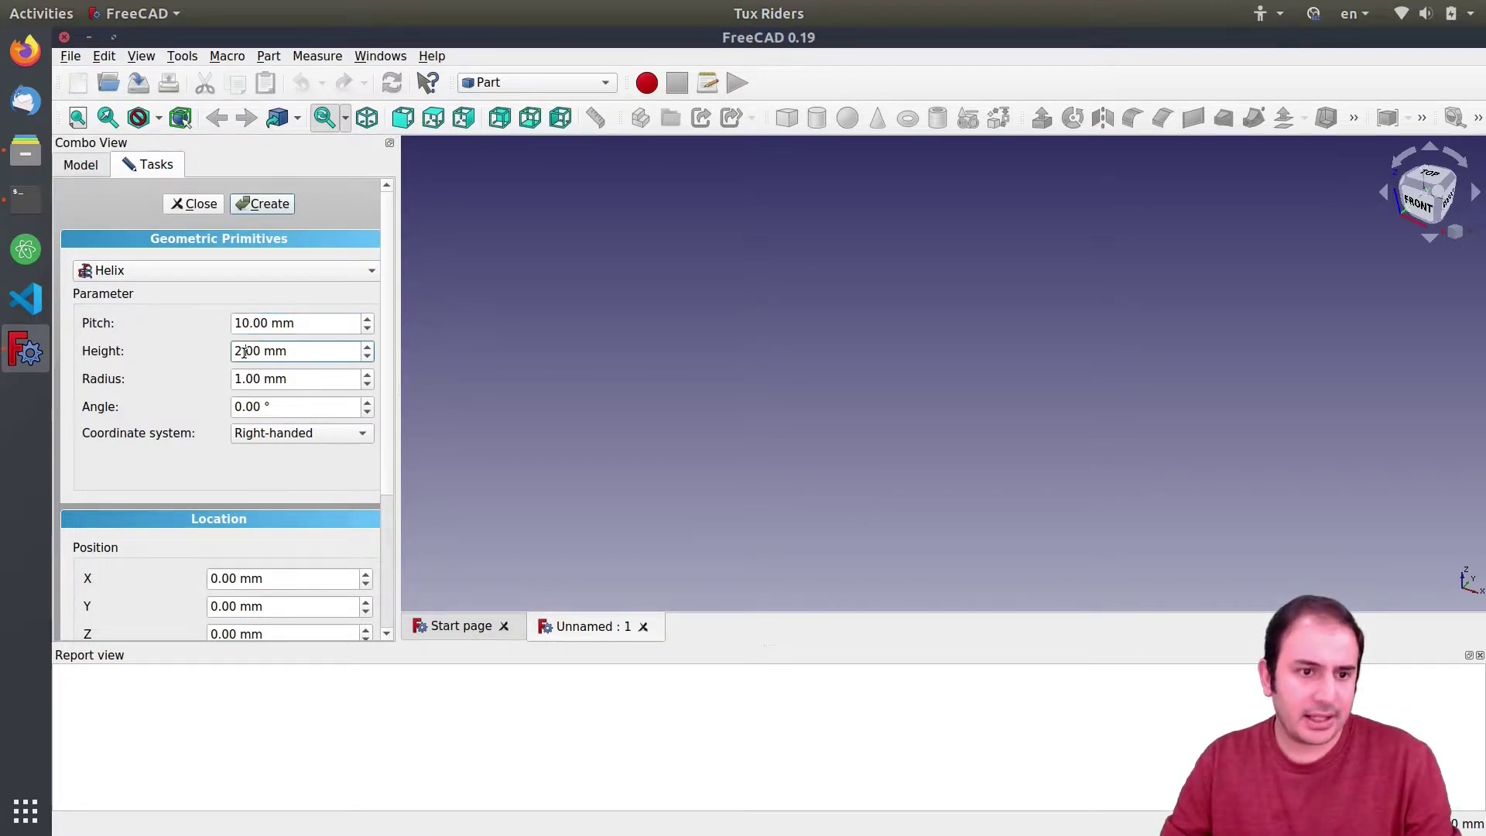
pyautogui.write('0')
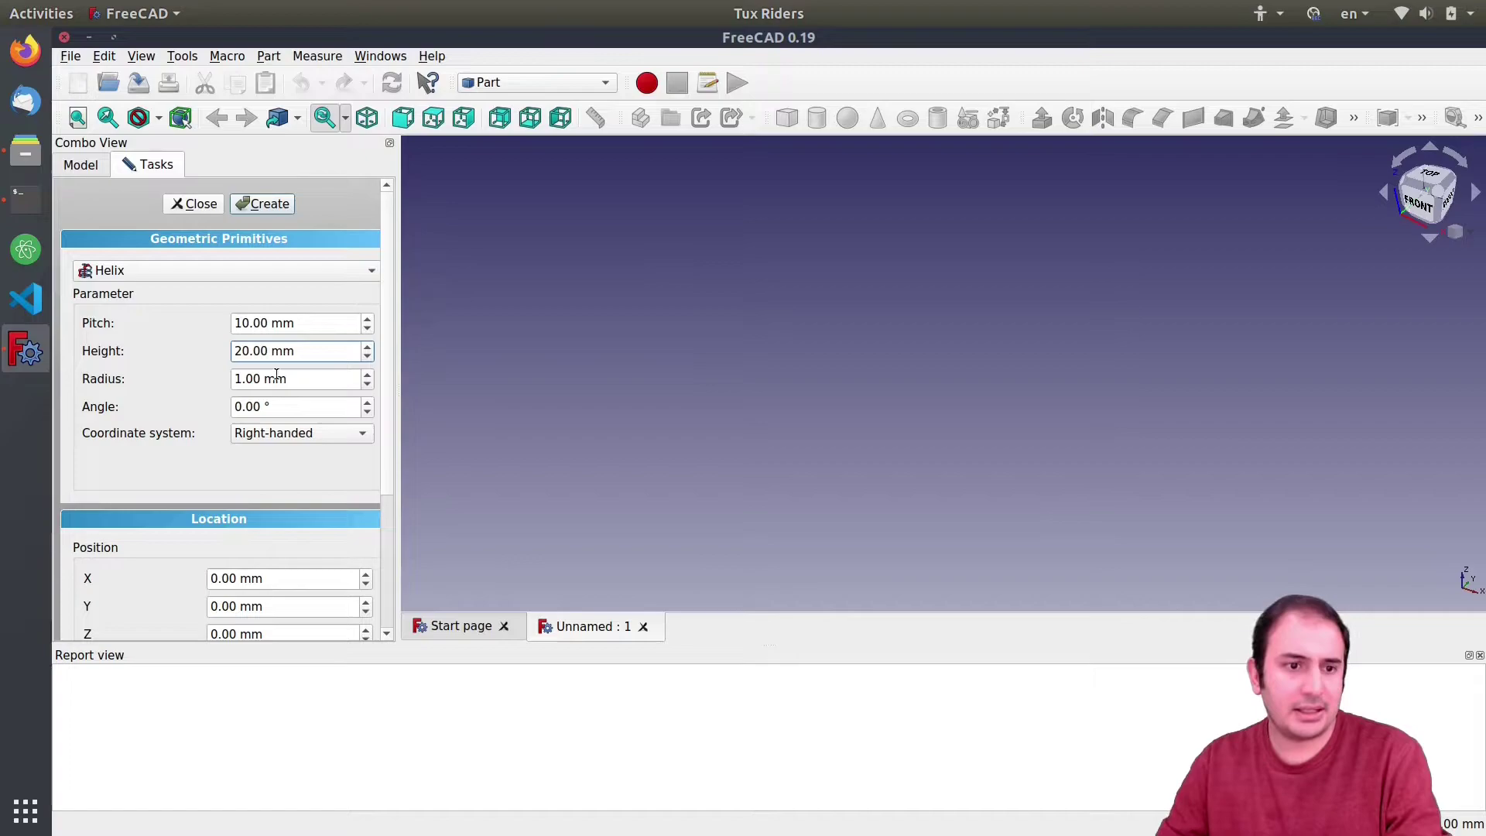
pyautogui.click(241, 379)
pyautogui.write('0')
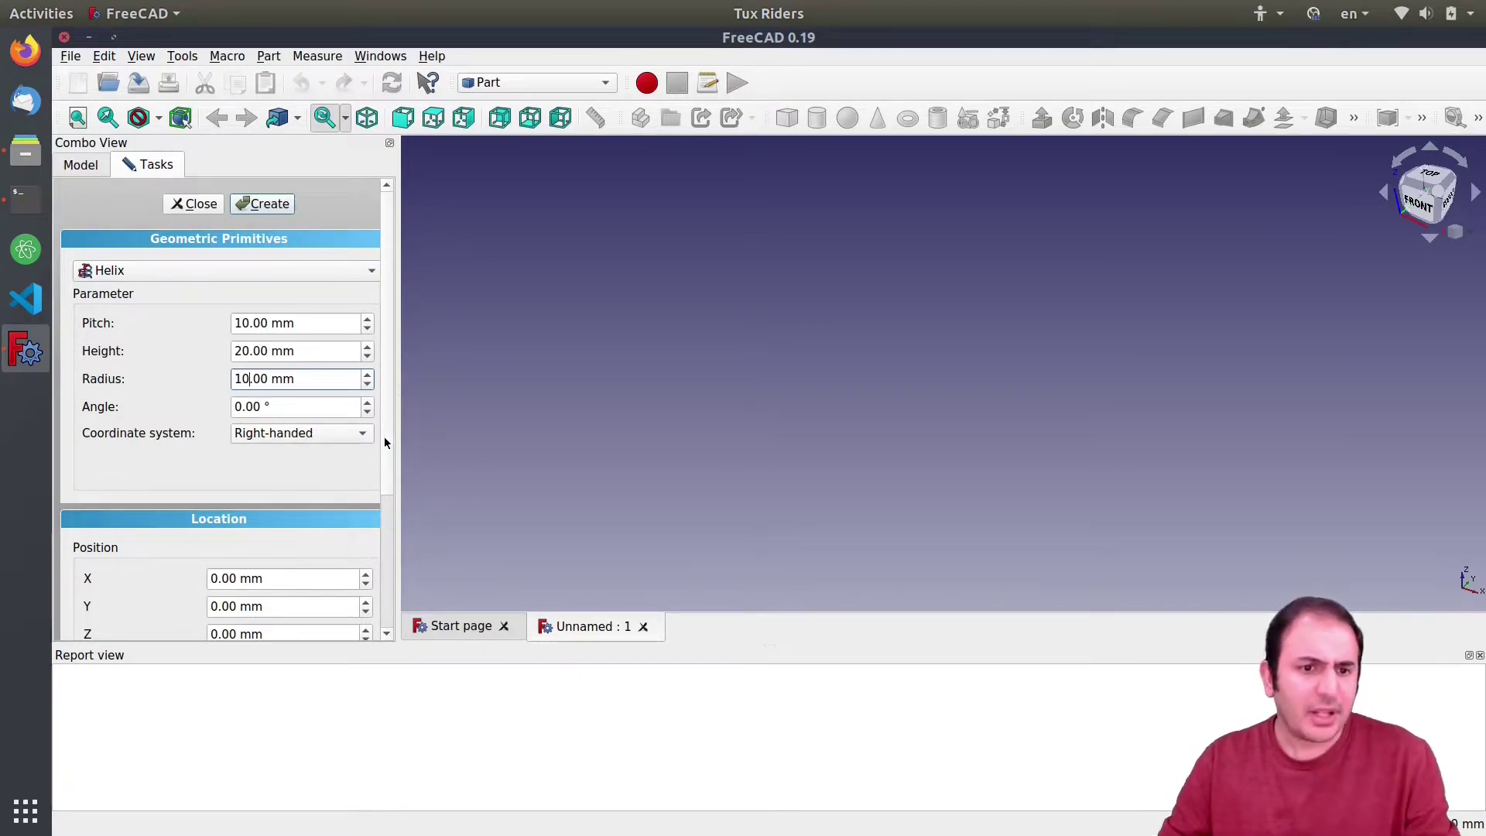
pyautogui.moveTo(384, 437)
pyautogui.mouseDown()
pyautogui.moveTo(382, 592)
pyautogui.moveTo(385, 441)
pyautogui.mouseUp()
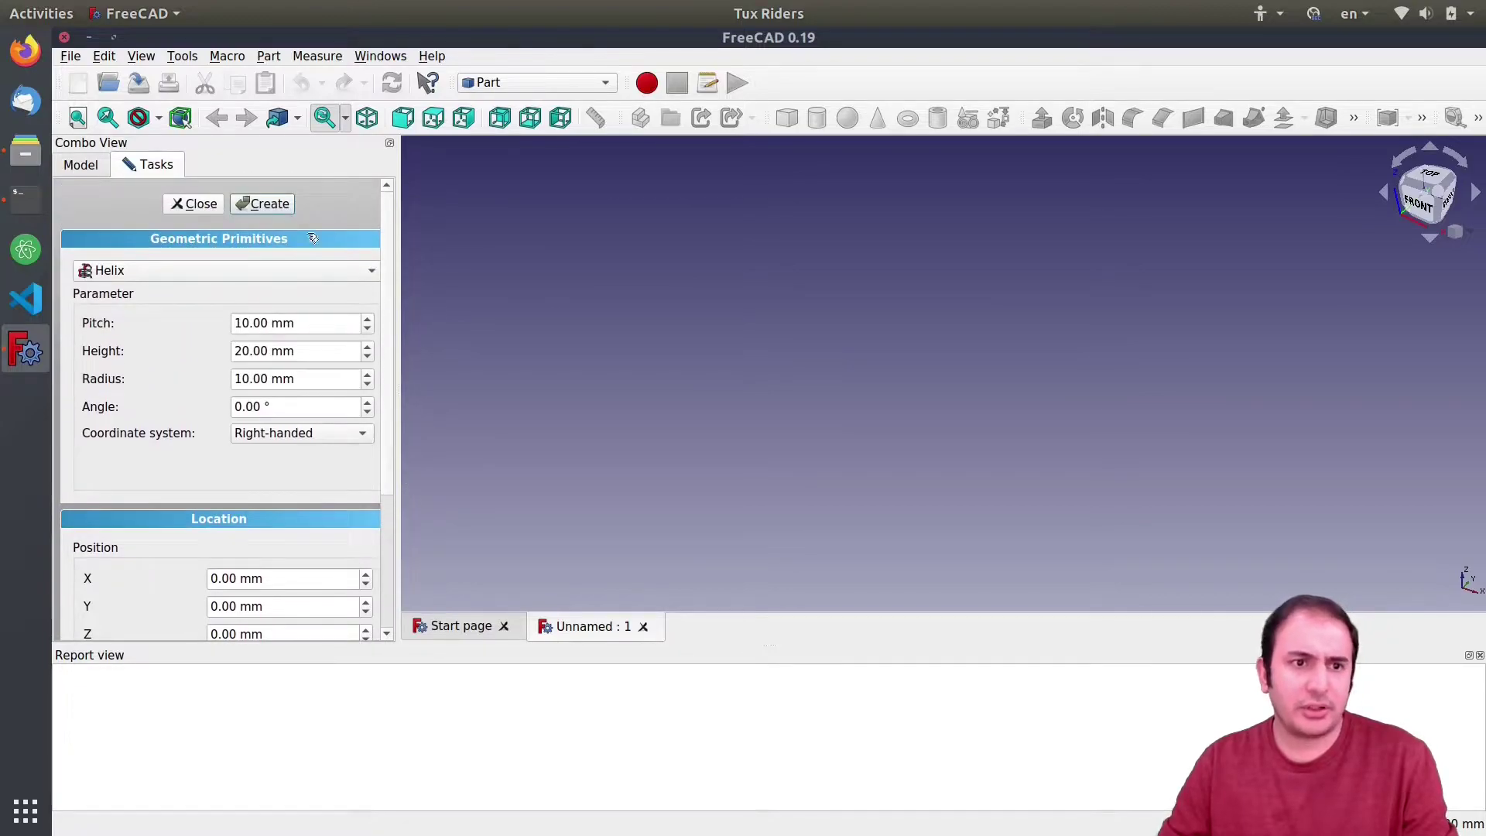
pyautogui.click(272, 206)
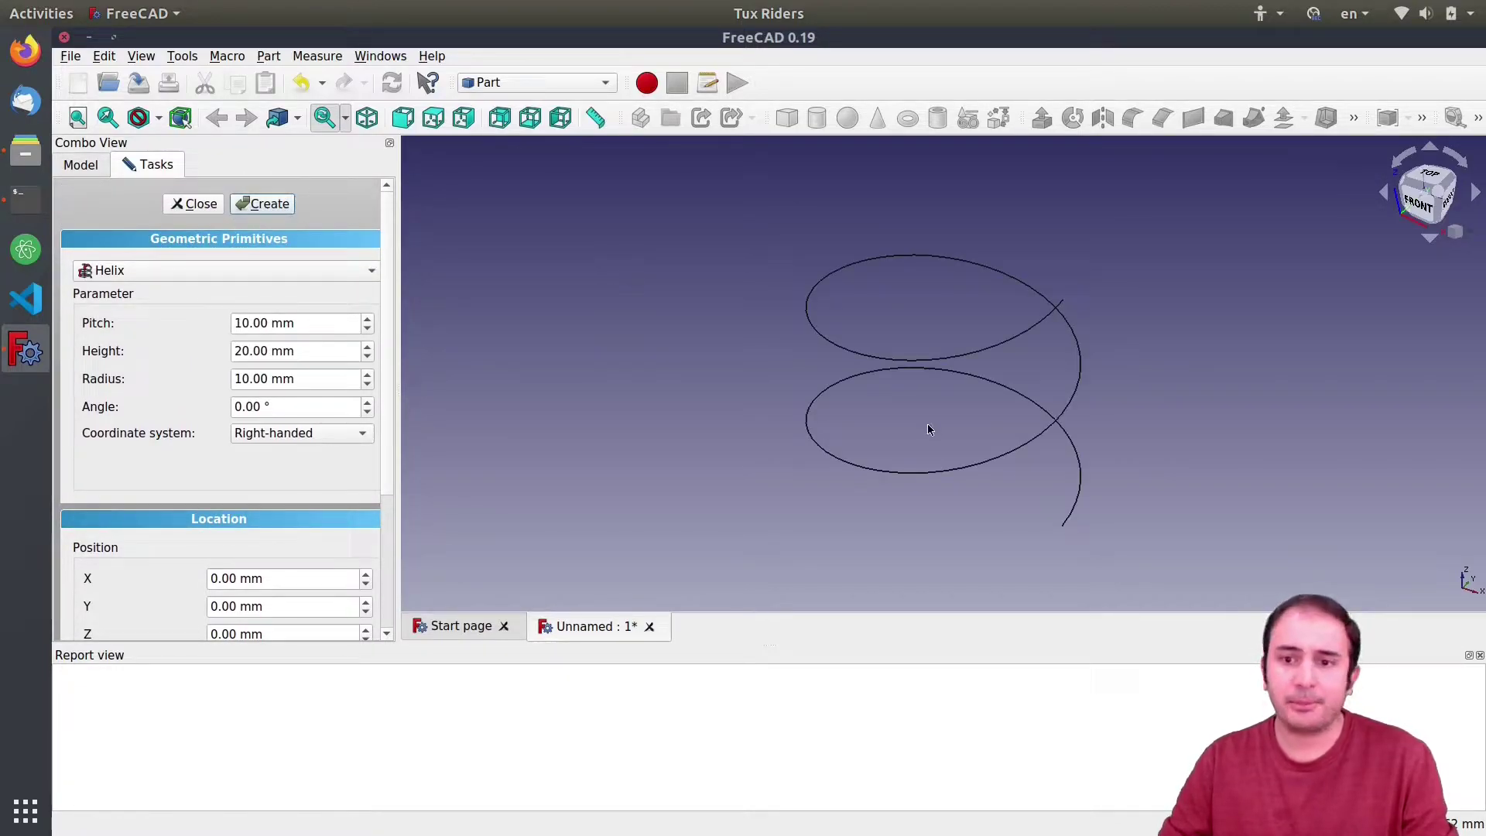
# Step: Inspect the helix and close the Geometric Primitives panel, leaving Helix in the tree
pyautogui.moveTo(962, 461)
pyautogui.mouseDown(button='middle')
pyautogui.moveTo(955, 421)
pyautogui.moveTo(946, 475)
pyautogui.mouseUp(button='middle')
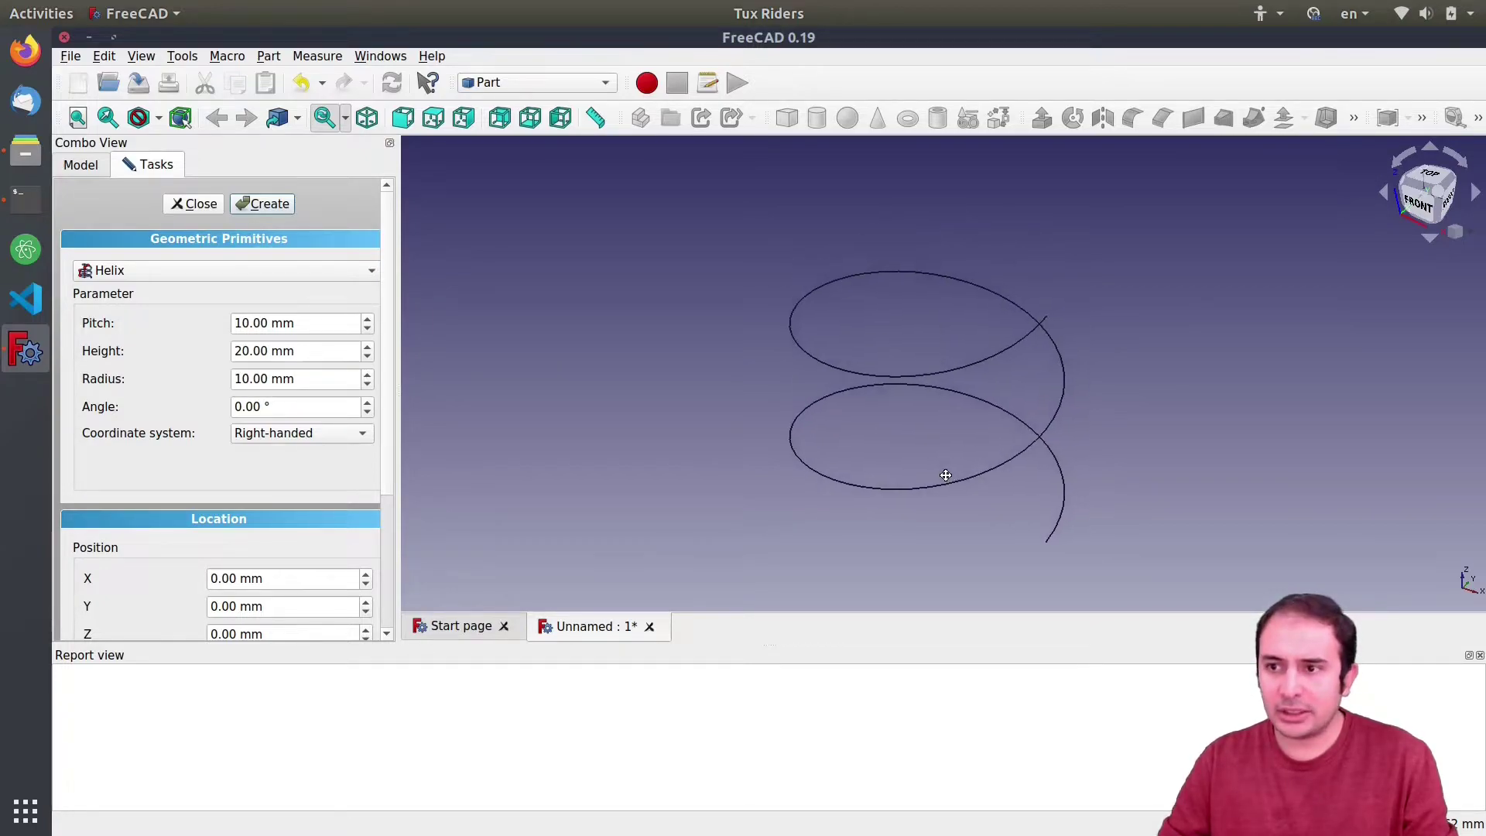
pyautogui.scroll(4, 933, 435)
pyautogui.scroll(-2, 930, 432)
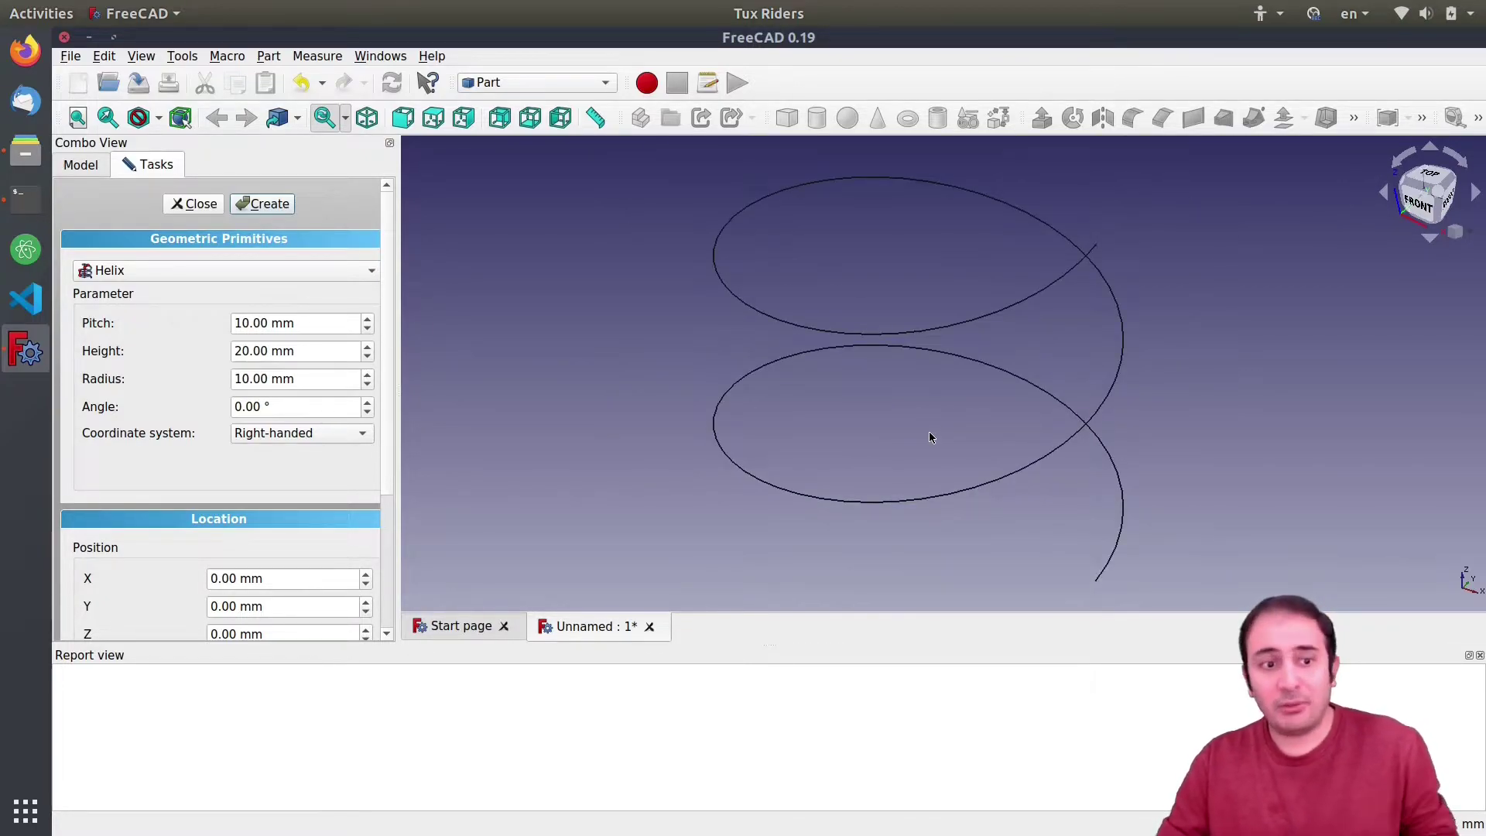
pyautogui.click(199, 207)
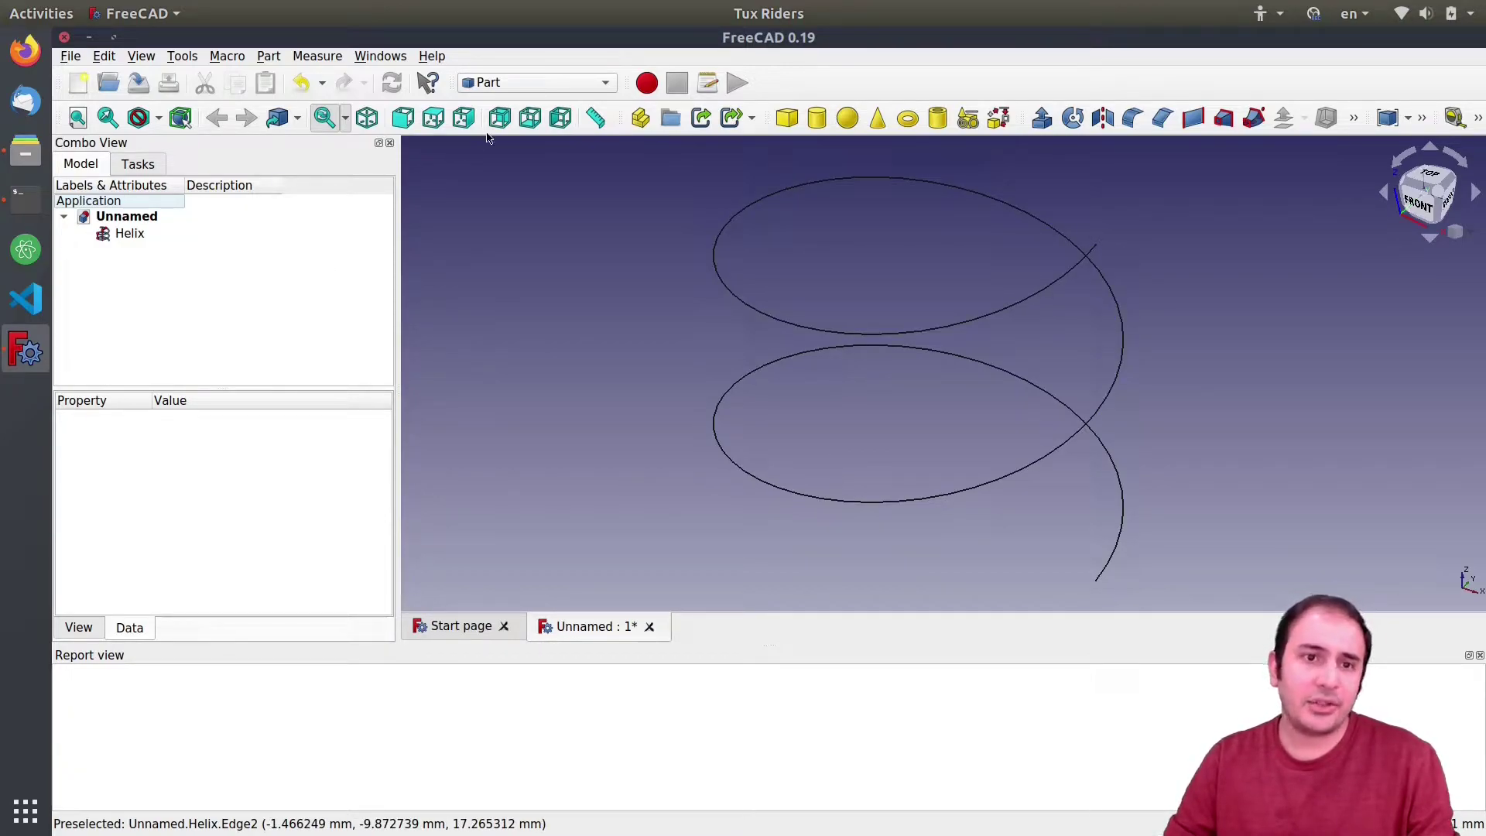
pyautogui.click(523, 82)
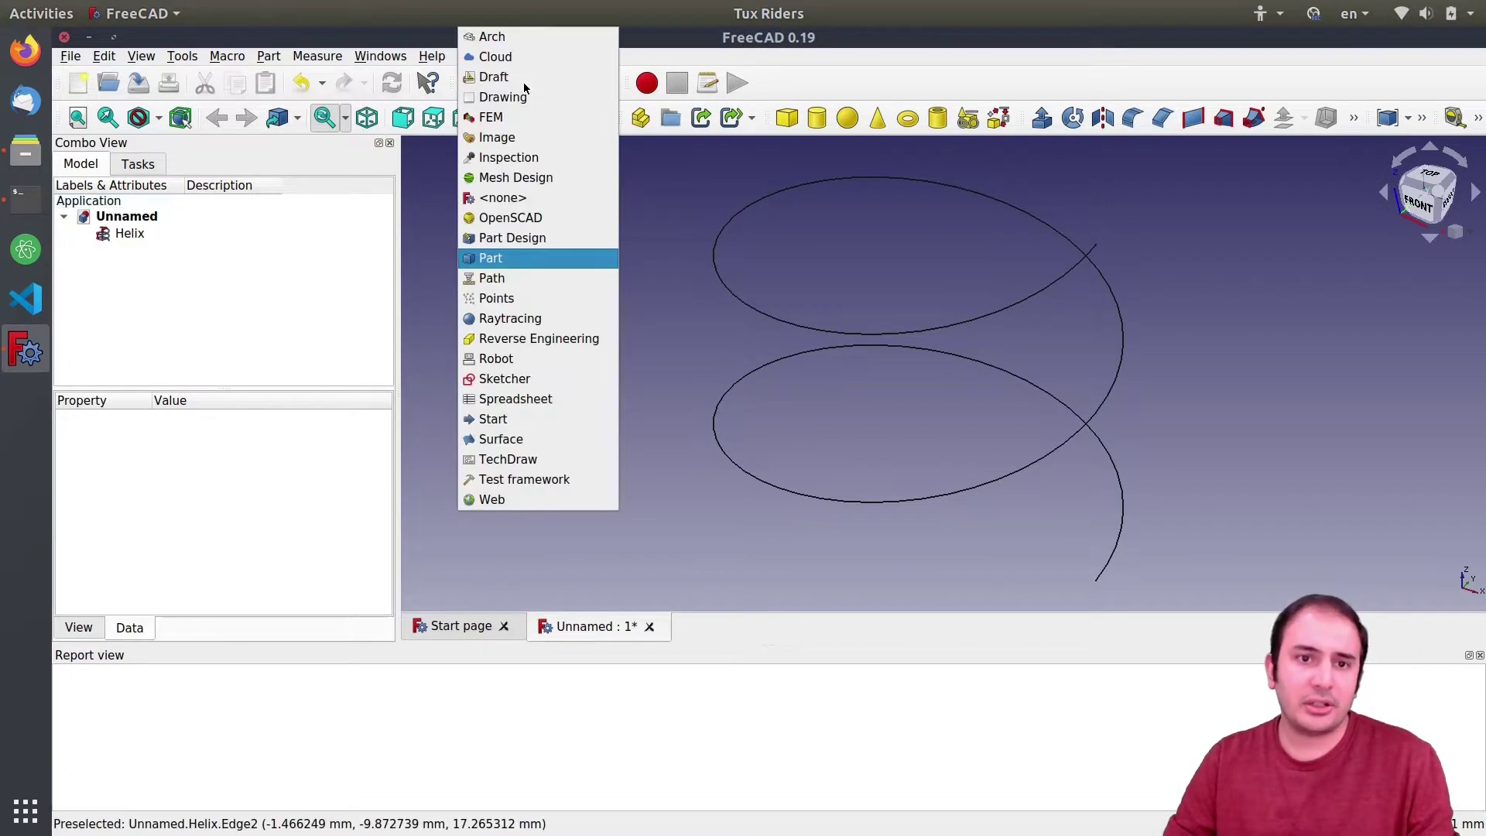
# Step: Switch to Part Design, select the Unnamed document and start a new sketch
pyautogui.click(499, 241)
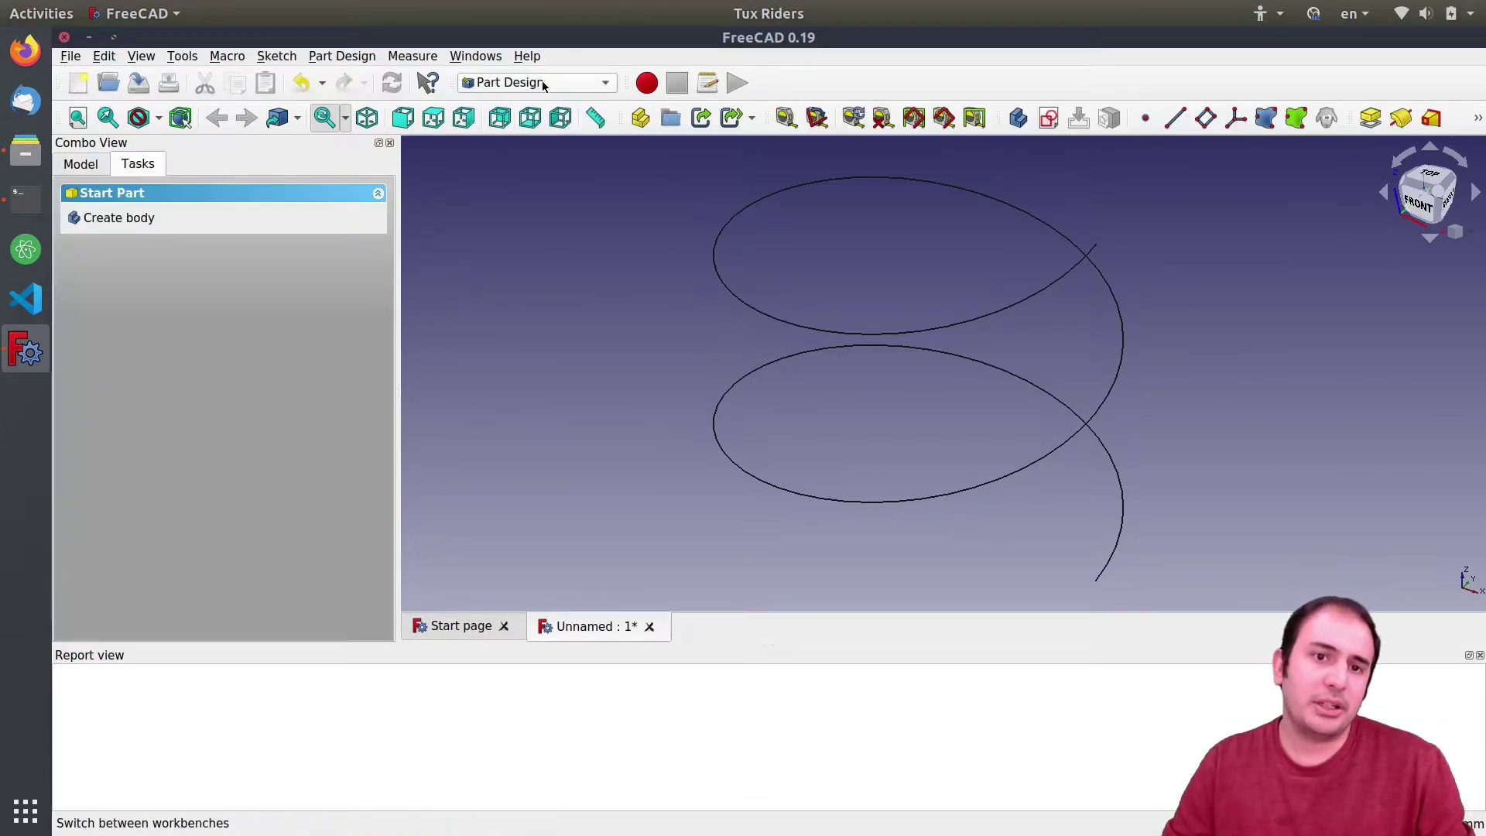
pyautogui.click(81, 163)
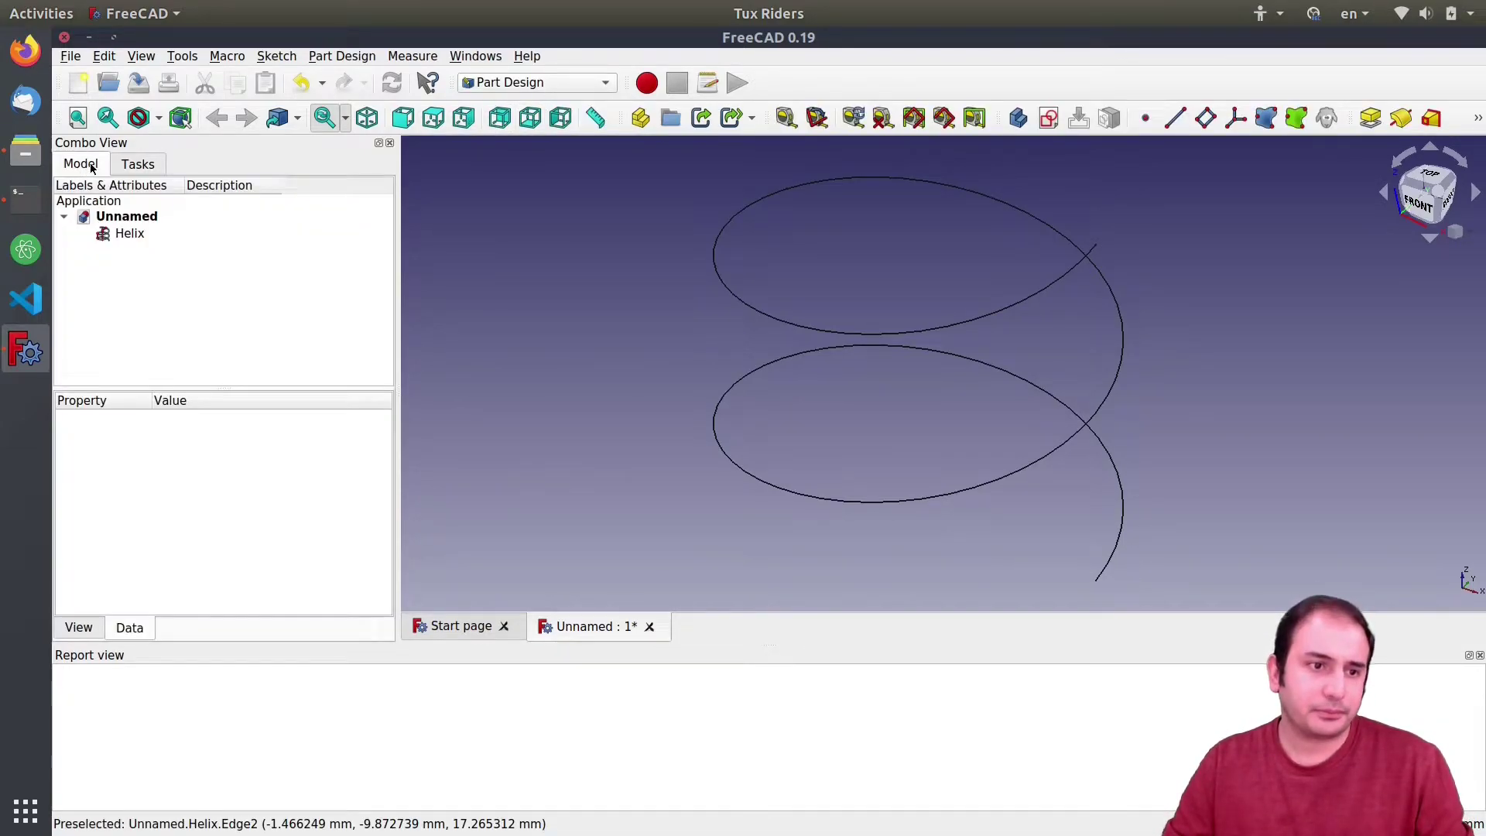
pyautogui.click(142, 220)
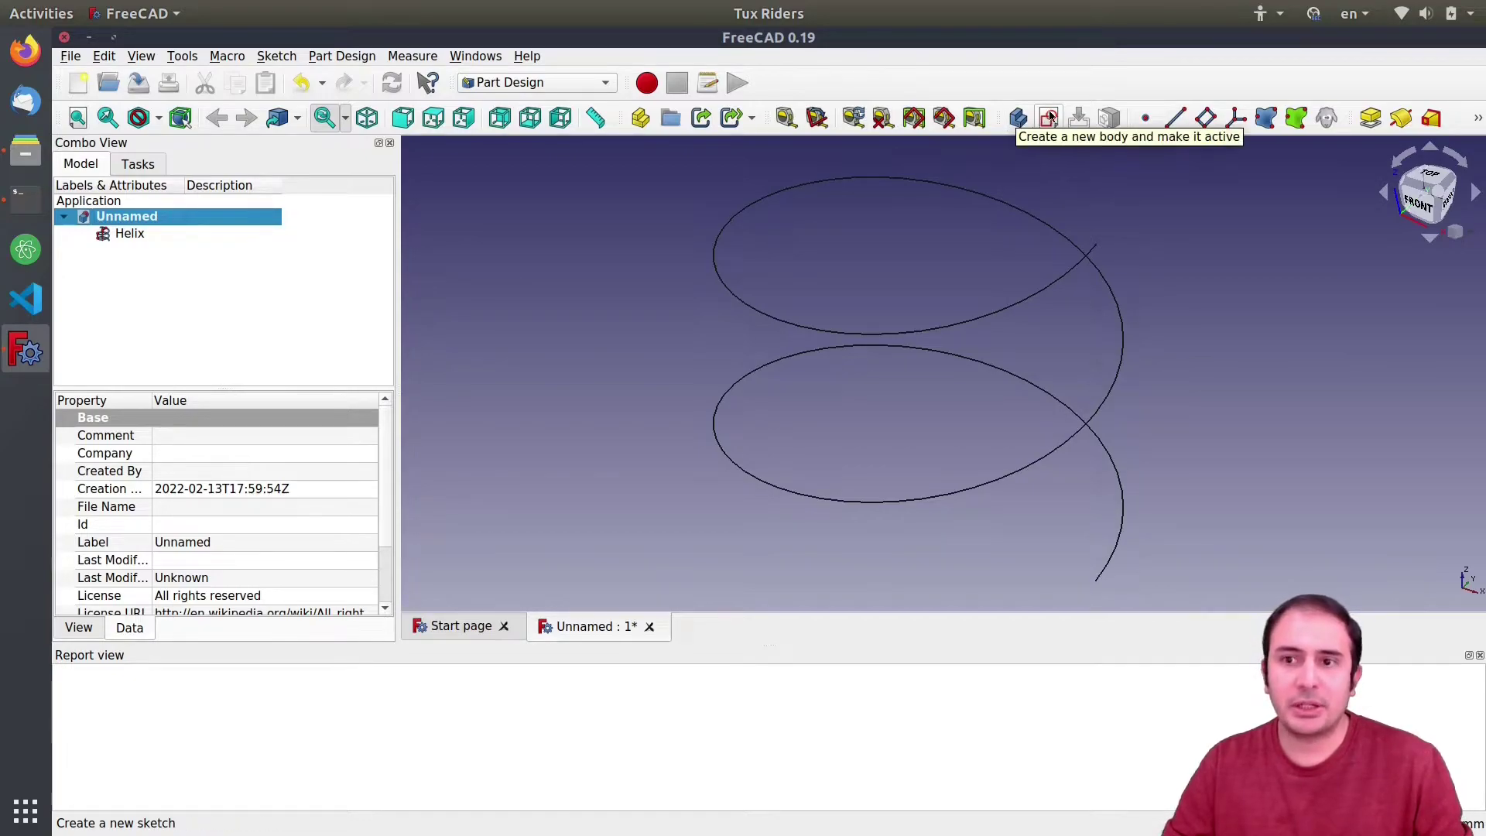
pyautogui.click(1048, 118)
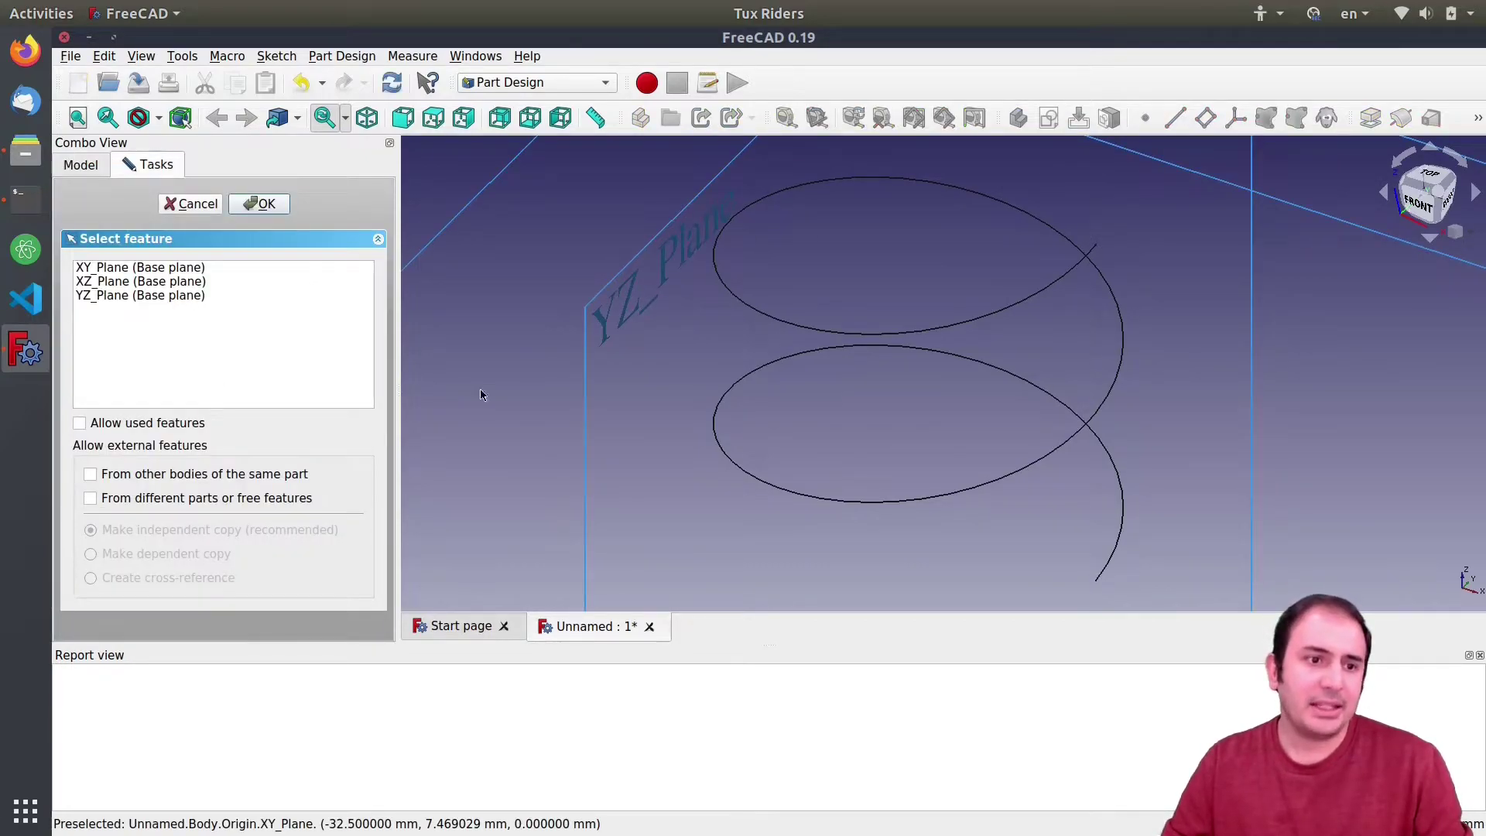
pyautogui.scroll(-5, 930, 396)
pyautogui.scroll(2, 926, 397)
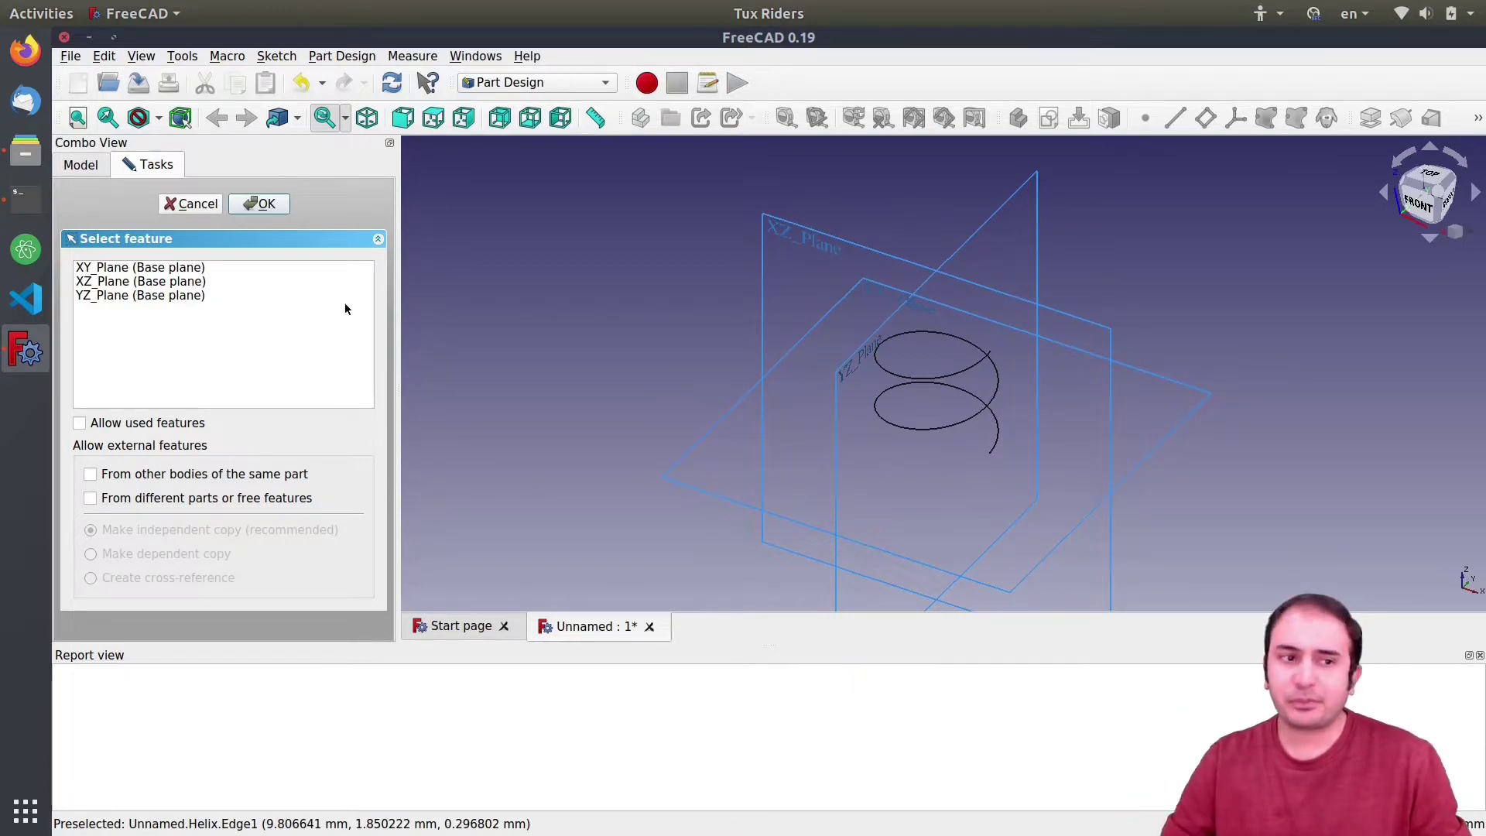
# Step: Attach the new sketch to the XZ_Plane
pyautogui.click(80, 285)
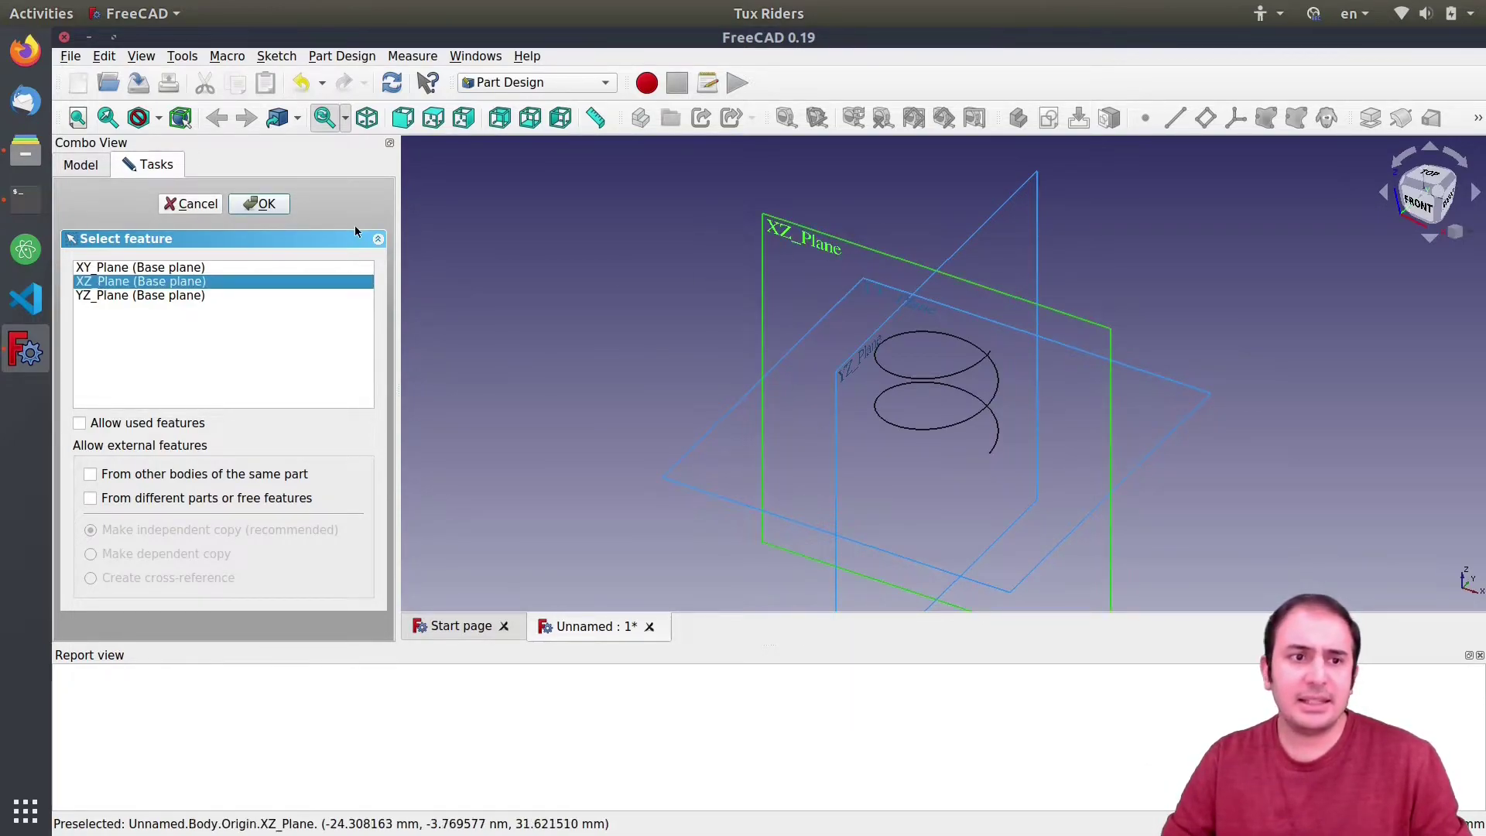
pyautogui.click(260, 202)
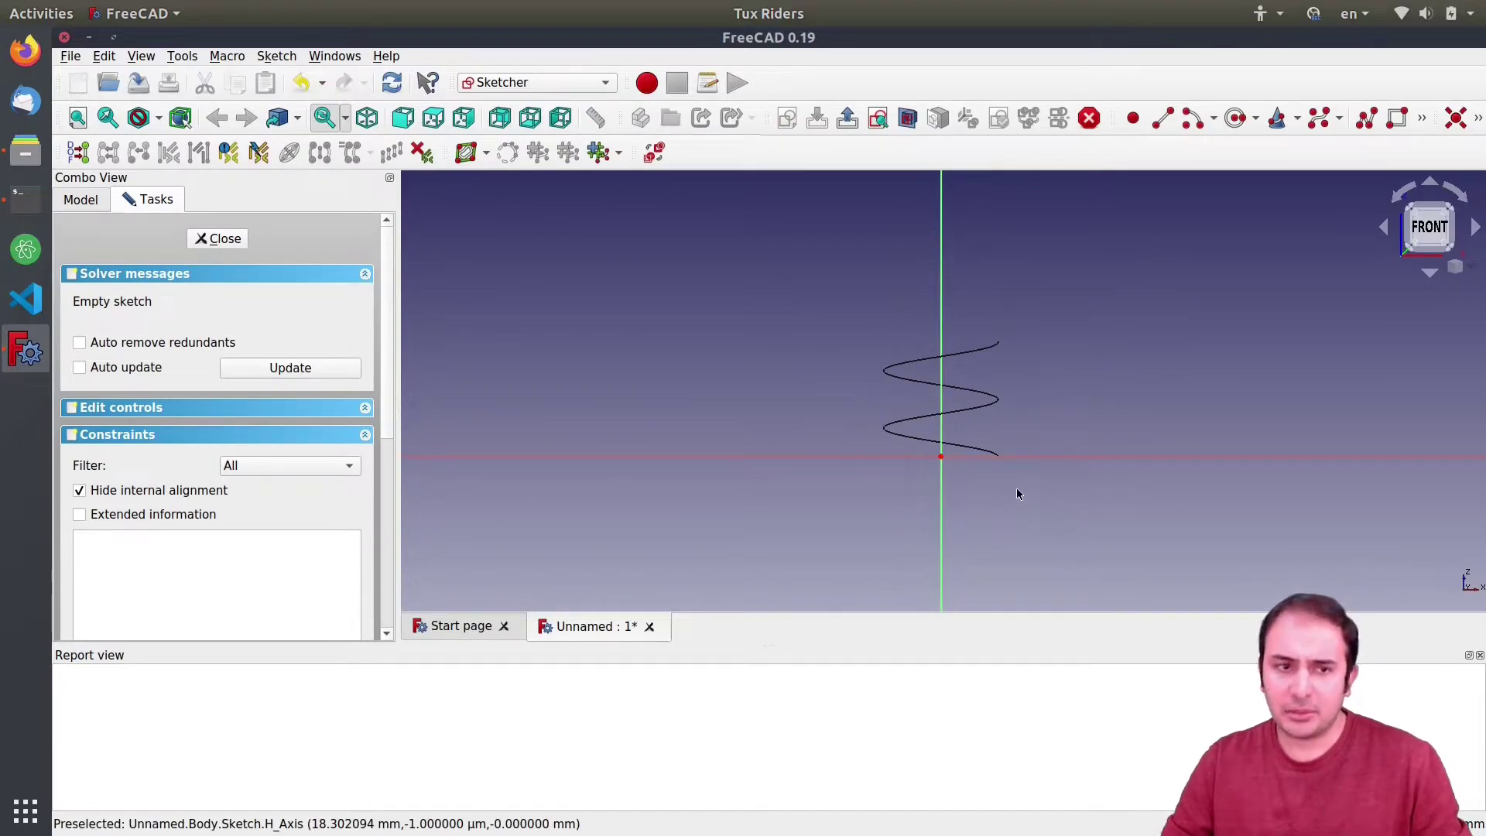
pyautogui.scroll(5, 1014, 483)
pyautogui.scroll(6, 1011, 474)
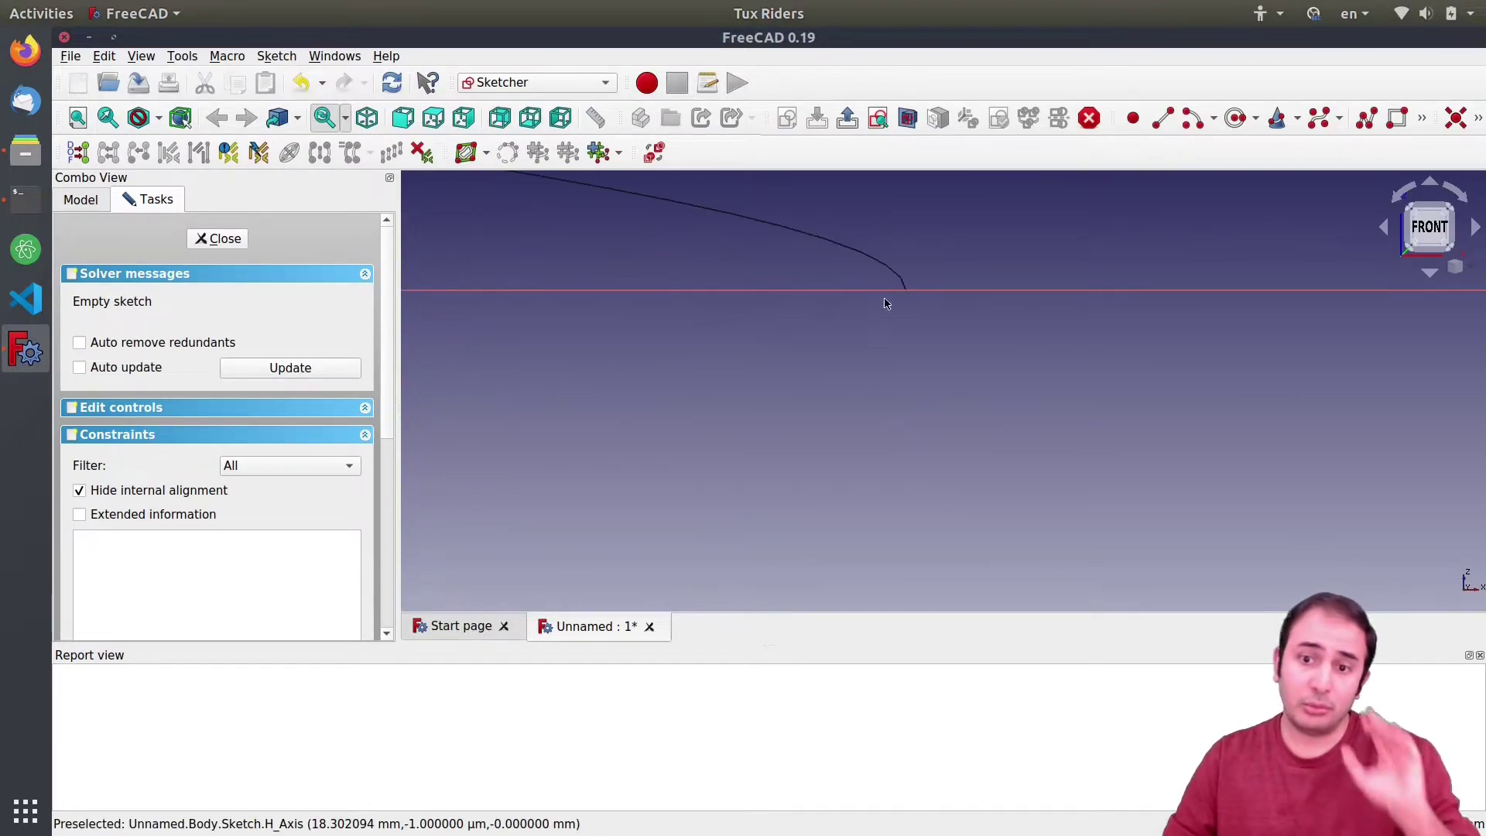
pyautogui.scroll(2, 906, 233)
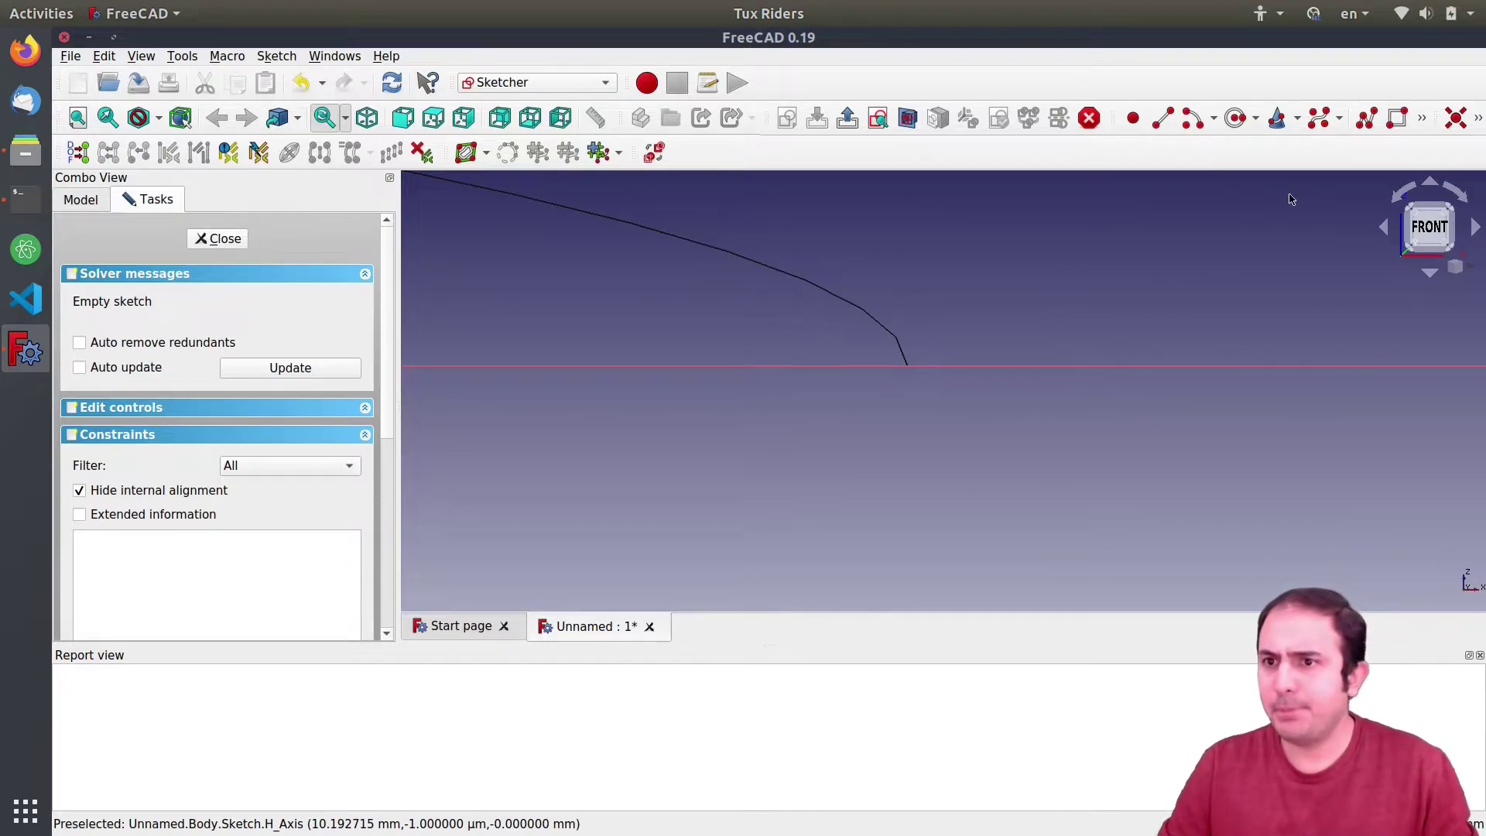
# Step: Draw a circle centred on the helix's end point
pyautogui.click(1237, 124)
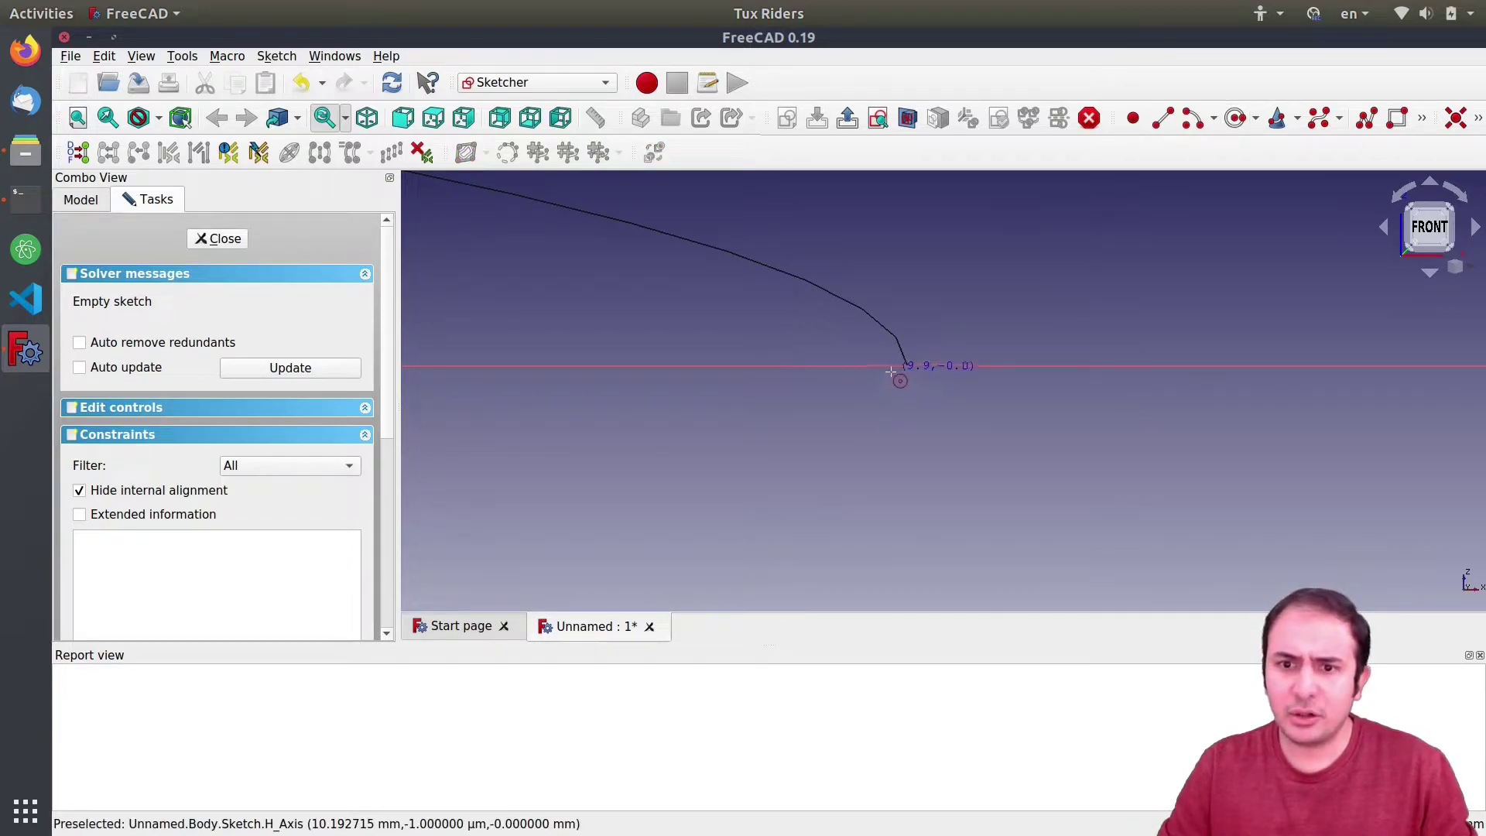
pyautogui.scroll(2, 909, 363)
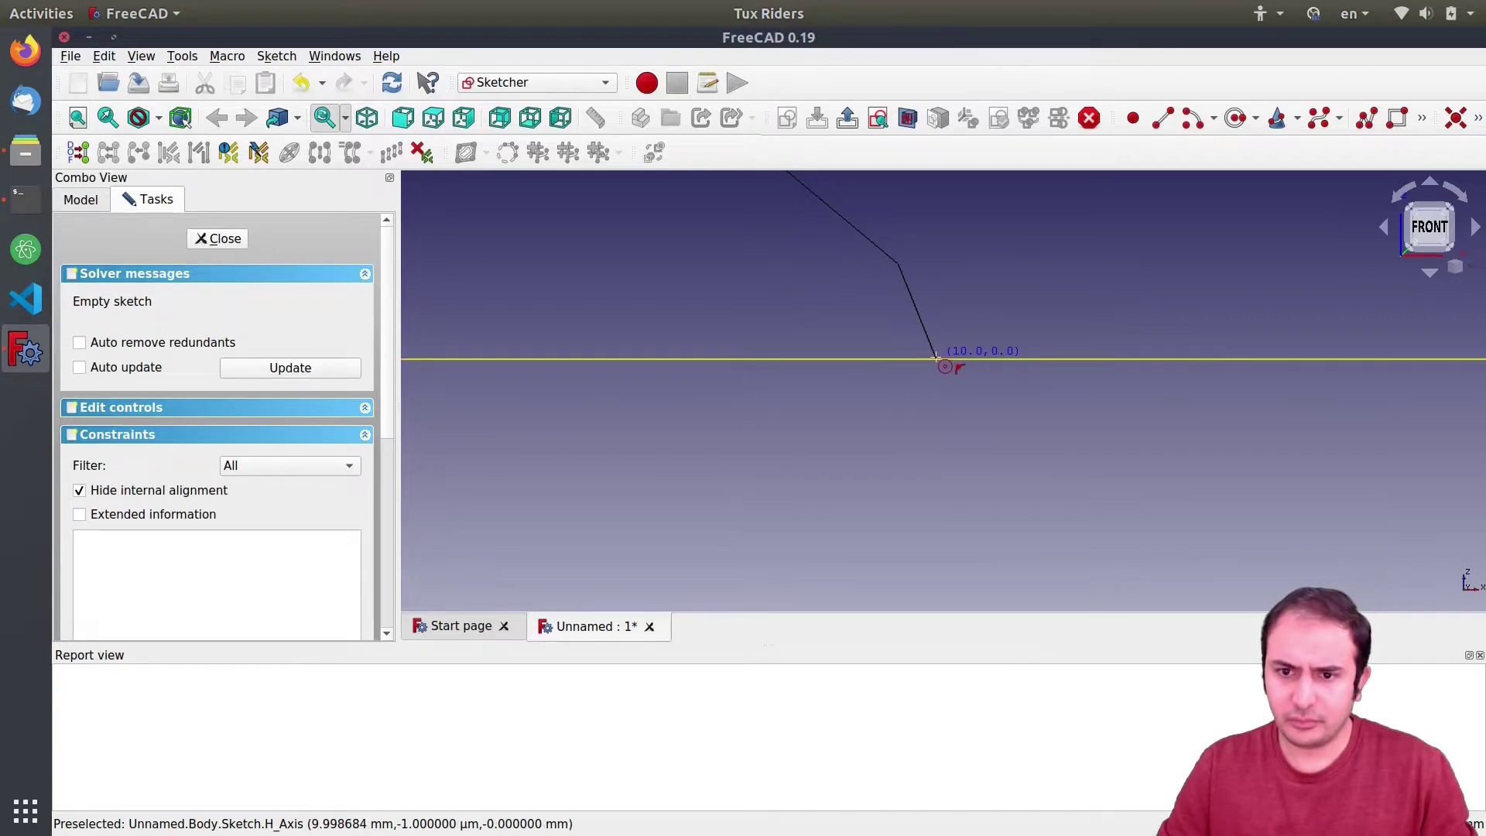
pyautogui.click(937, 357)
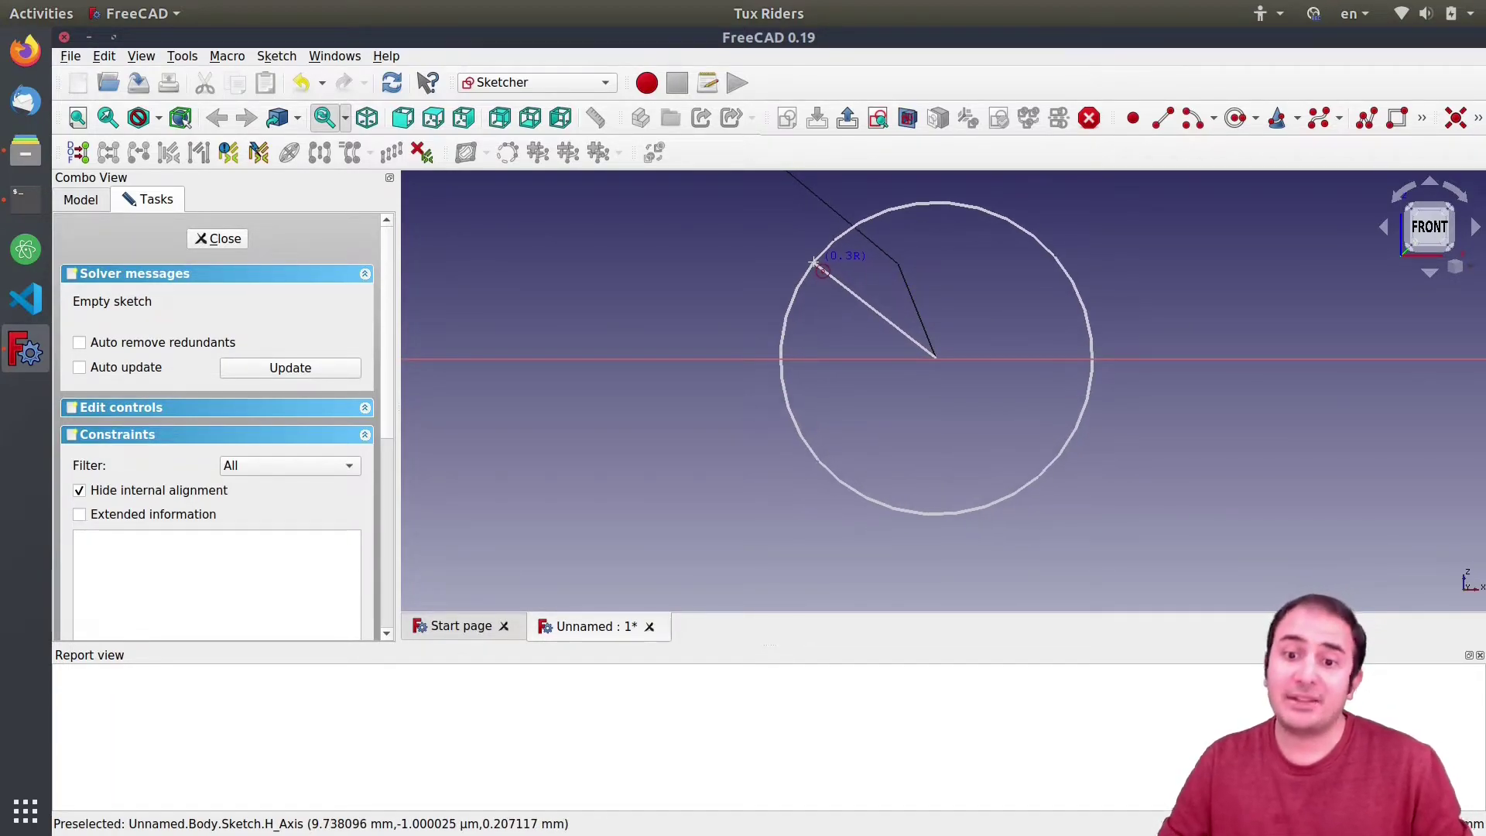
pyautogui.click(814, 262)
pyautogui.scroll(-3, 1134, 459)
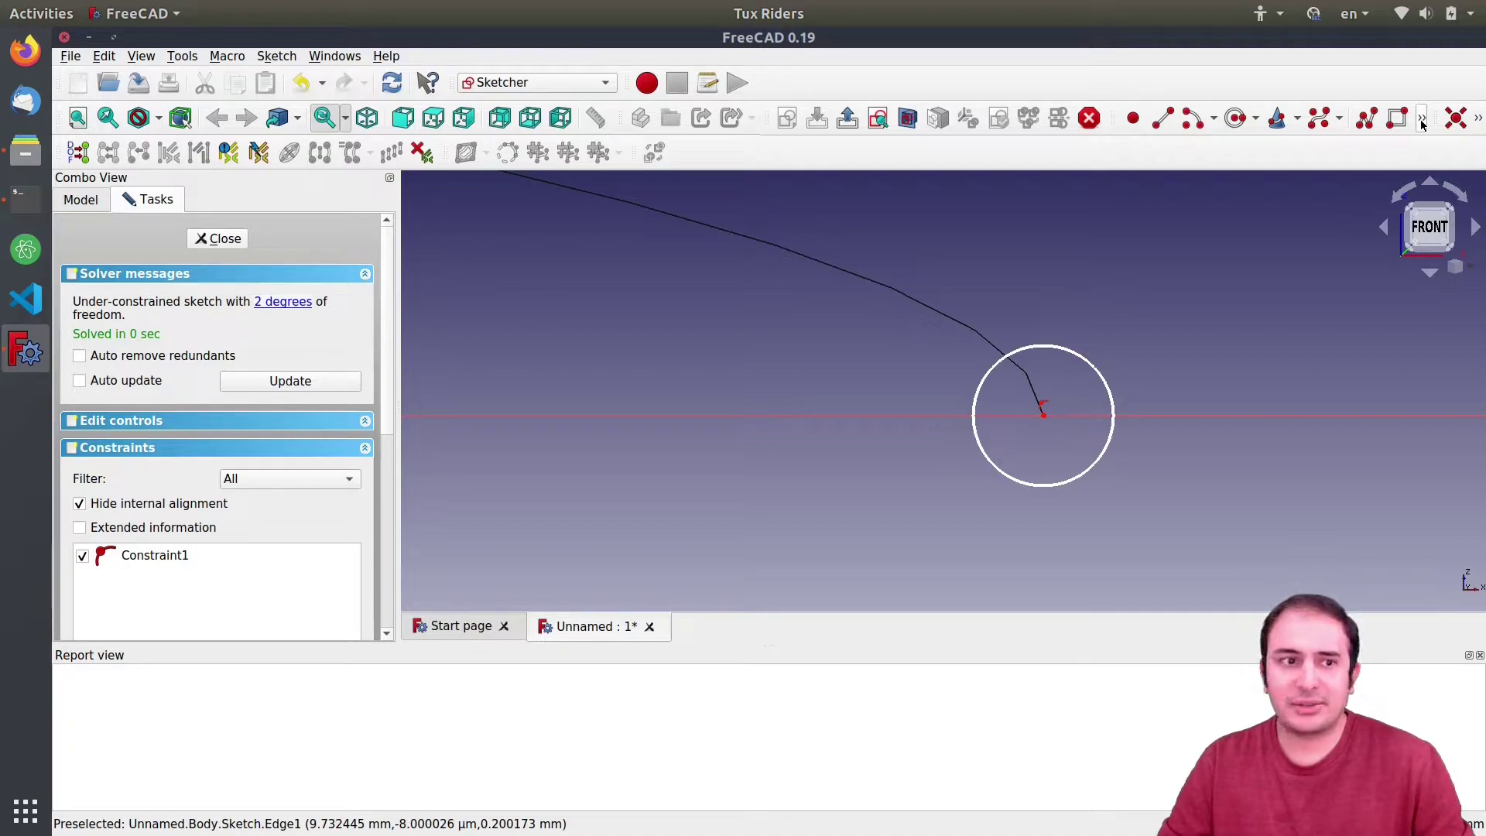
# Step: Add a radius constraint to the circle at 1 mm, then change it to 3 mm
pyautogui.click(1477, 125)
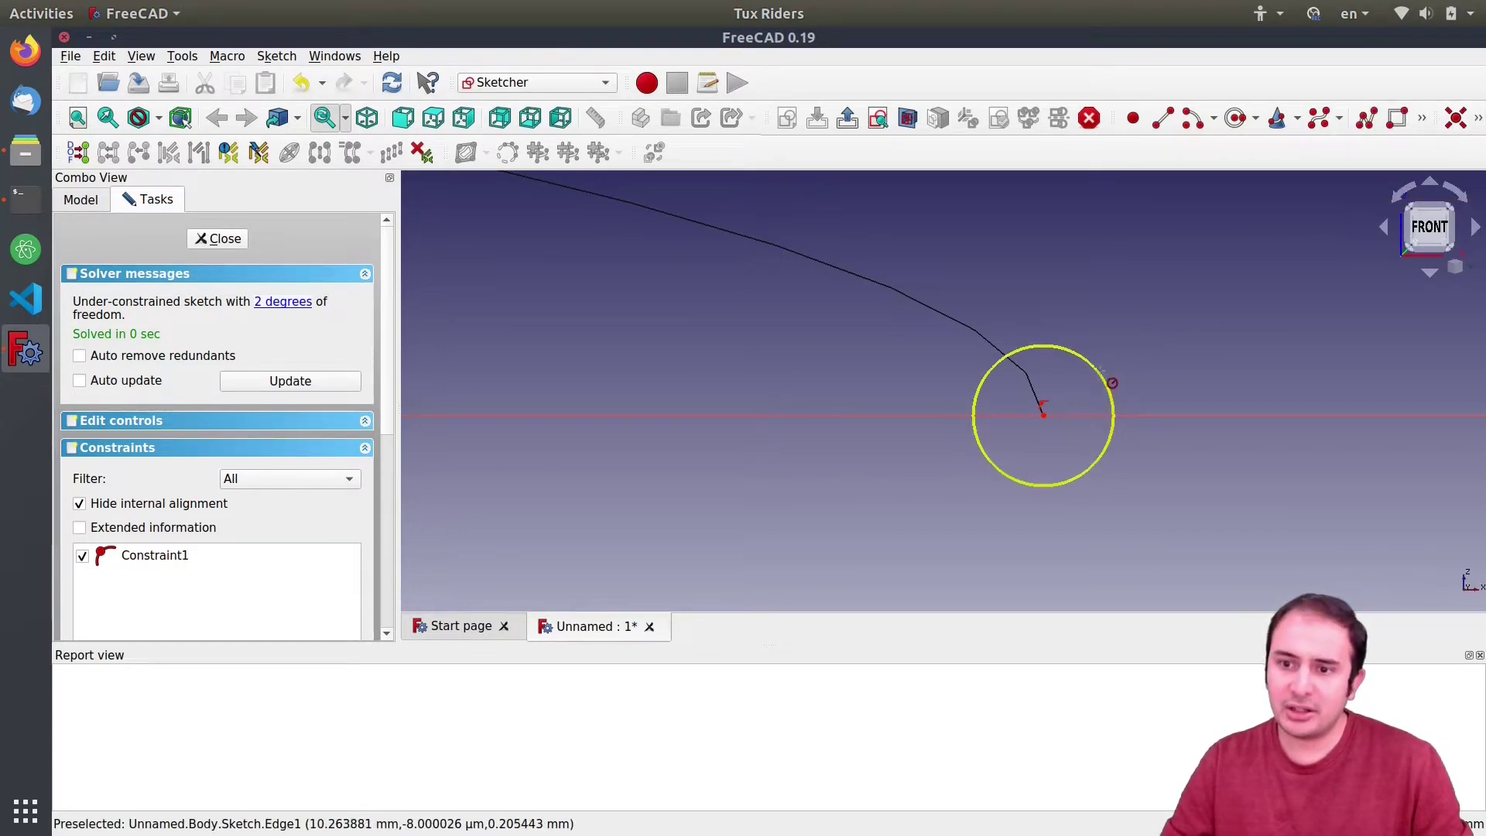
pyautogui.click(1113, 388)
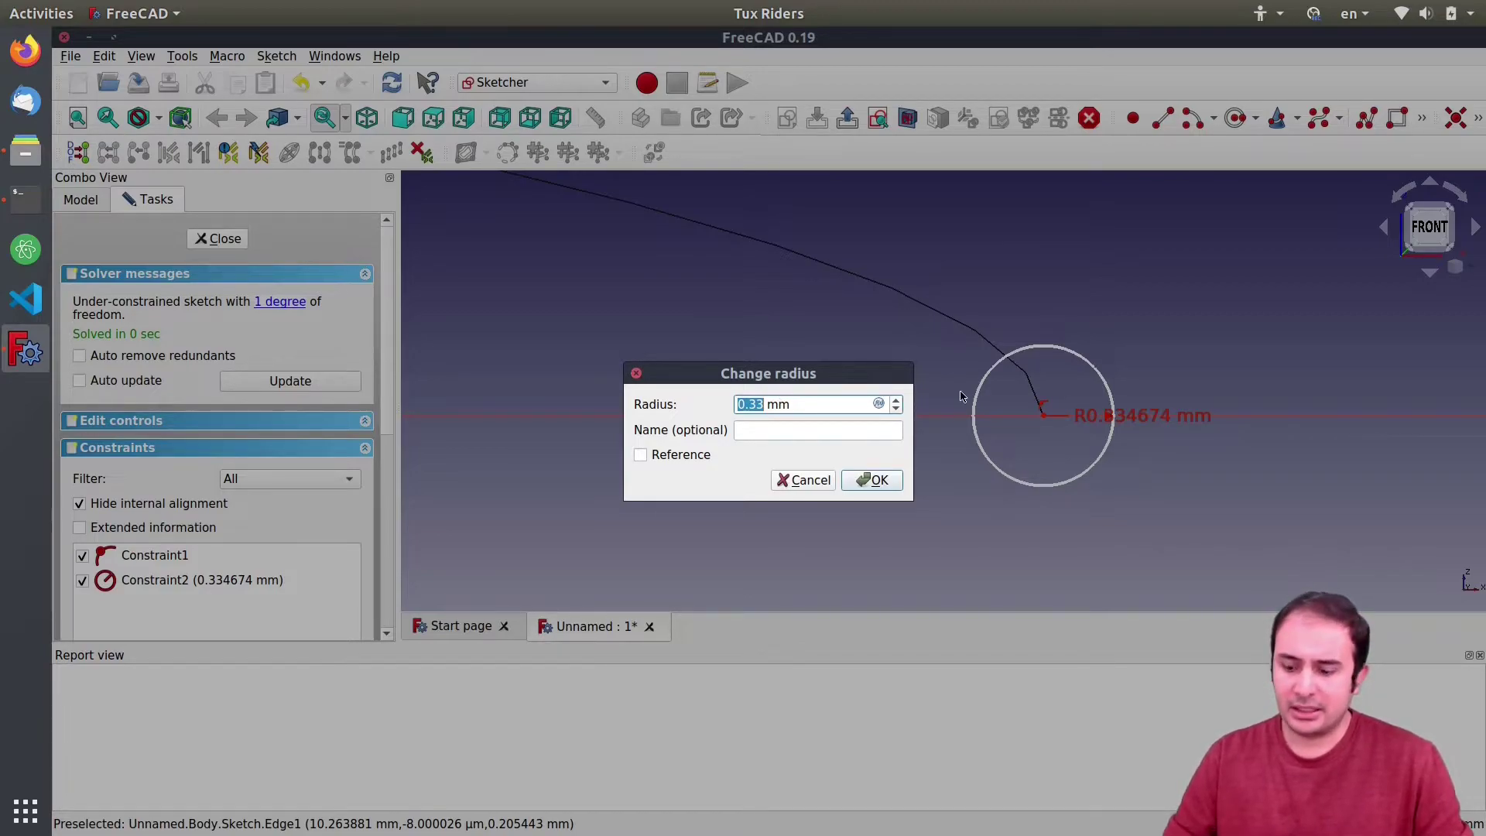
pyautogui.write('1')
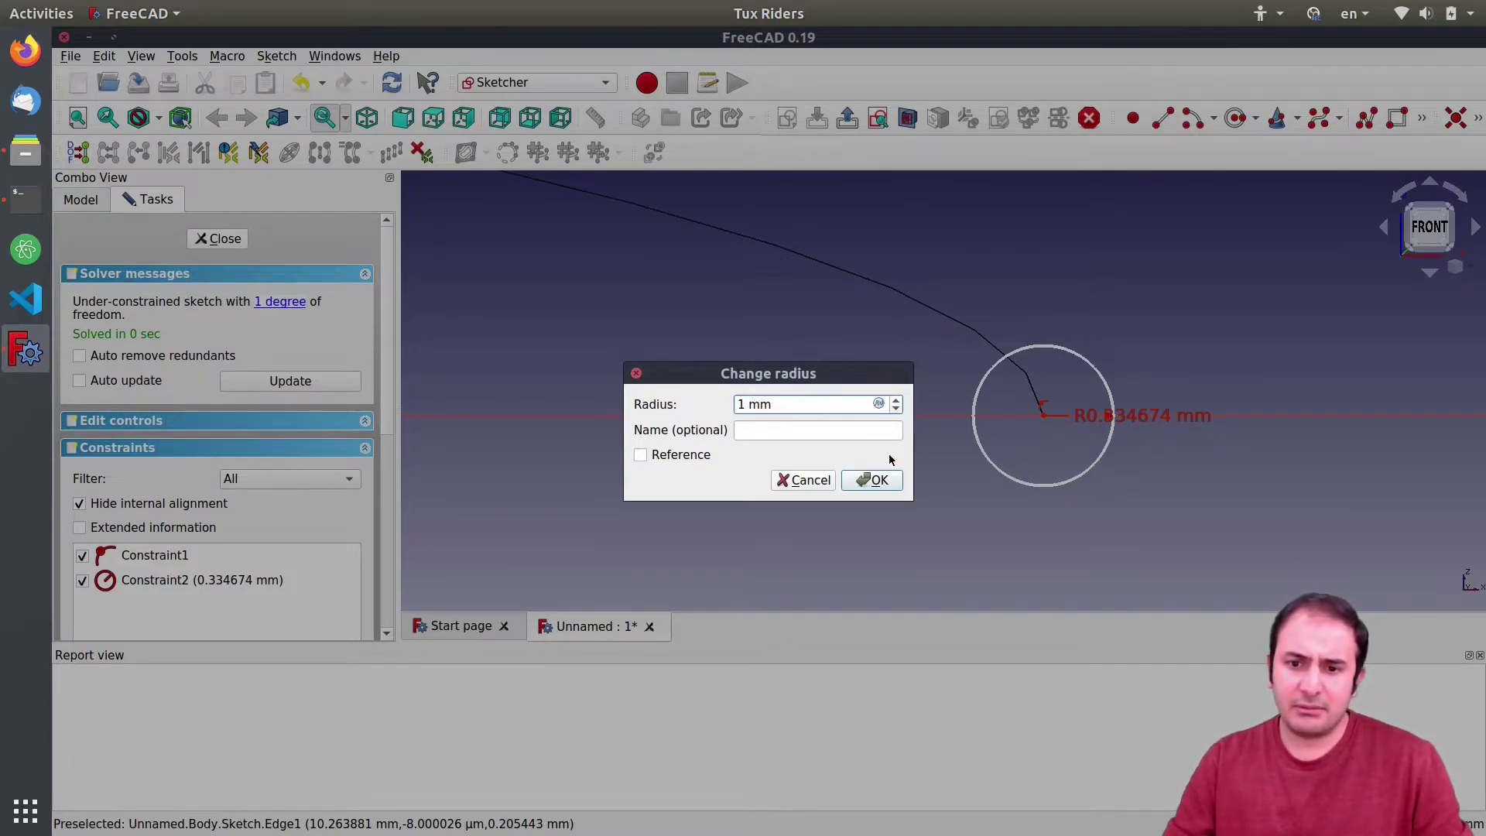
pyautogui.click(867, 481)
pyautogui.scroll(-10, 896, 385)
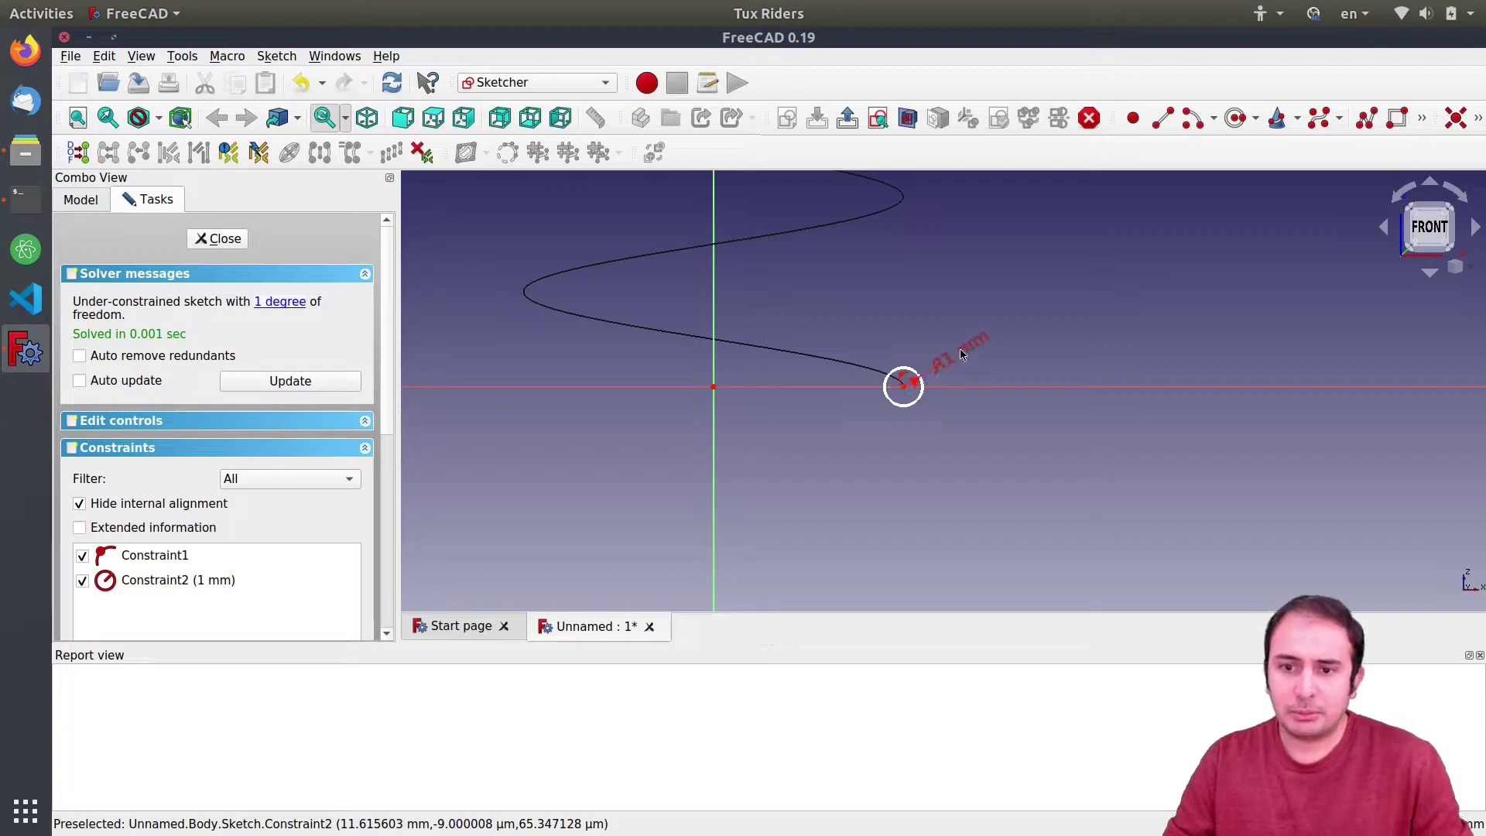
pyautogui.doubleClick(945, 361)
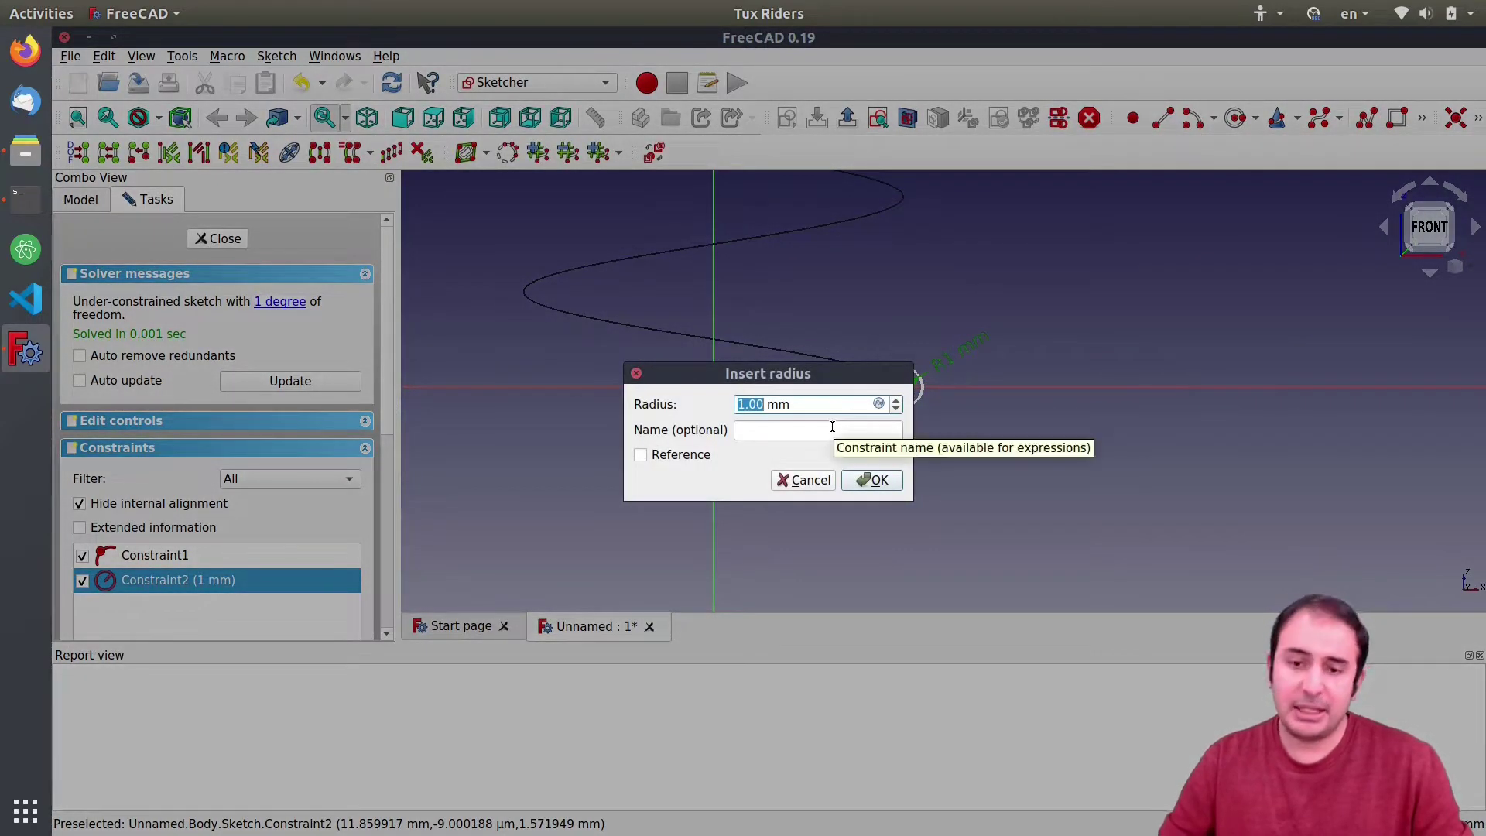
pyautogui.write('3')
pyautogui.press('Return')
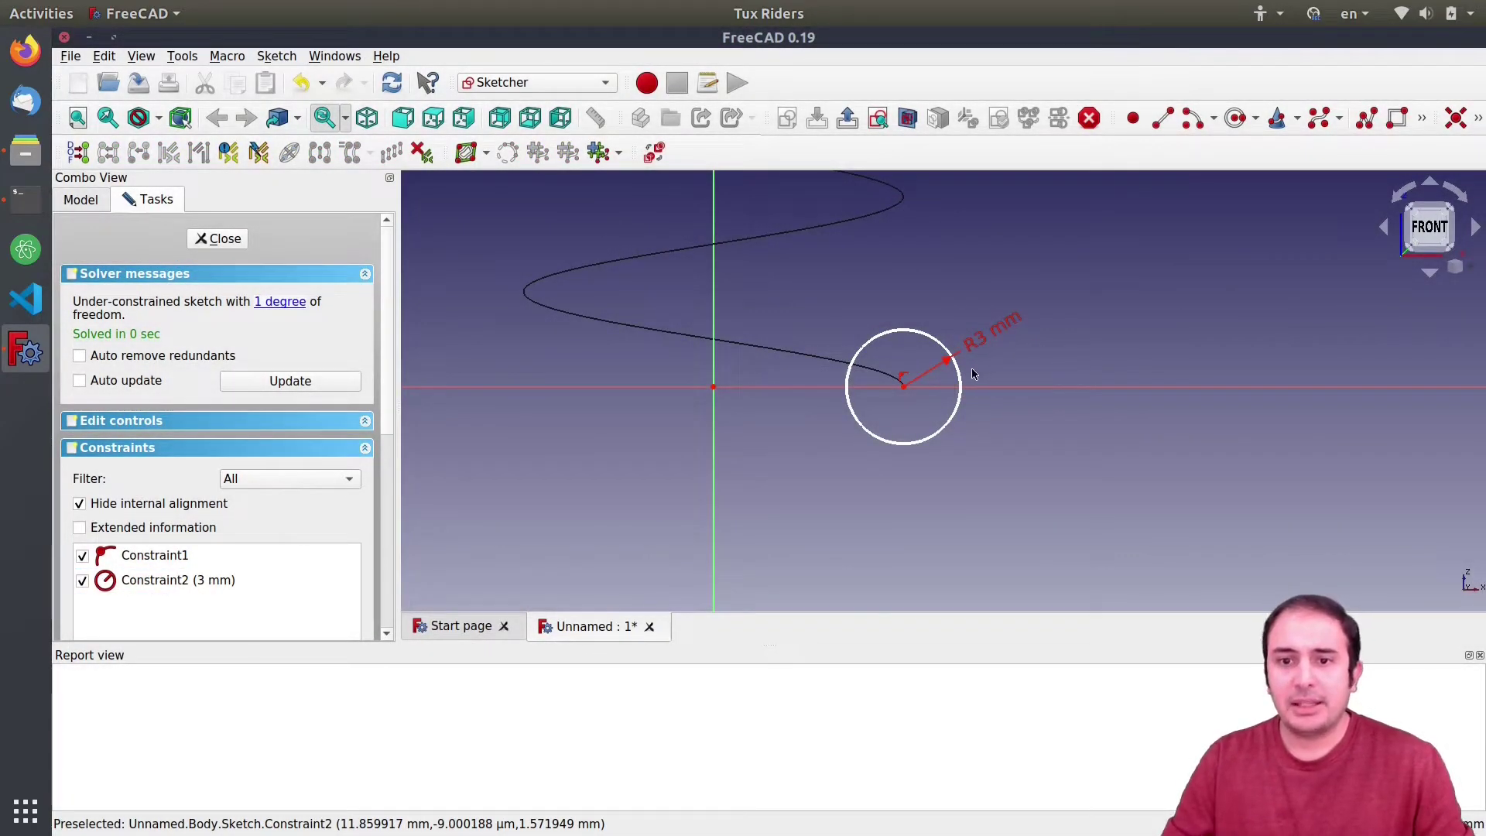
pyautogui.scroll(-3, 929, 387)
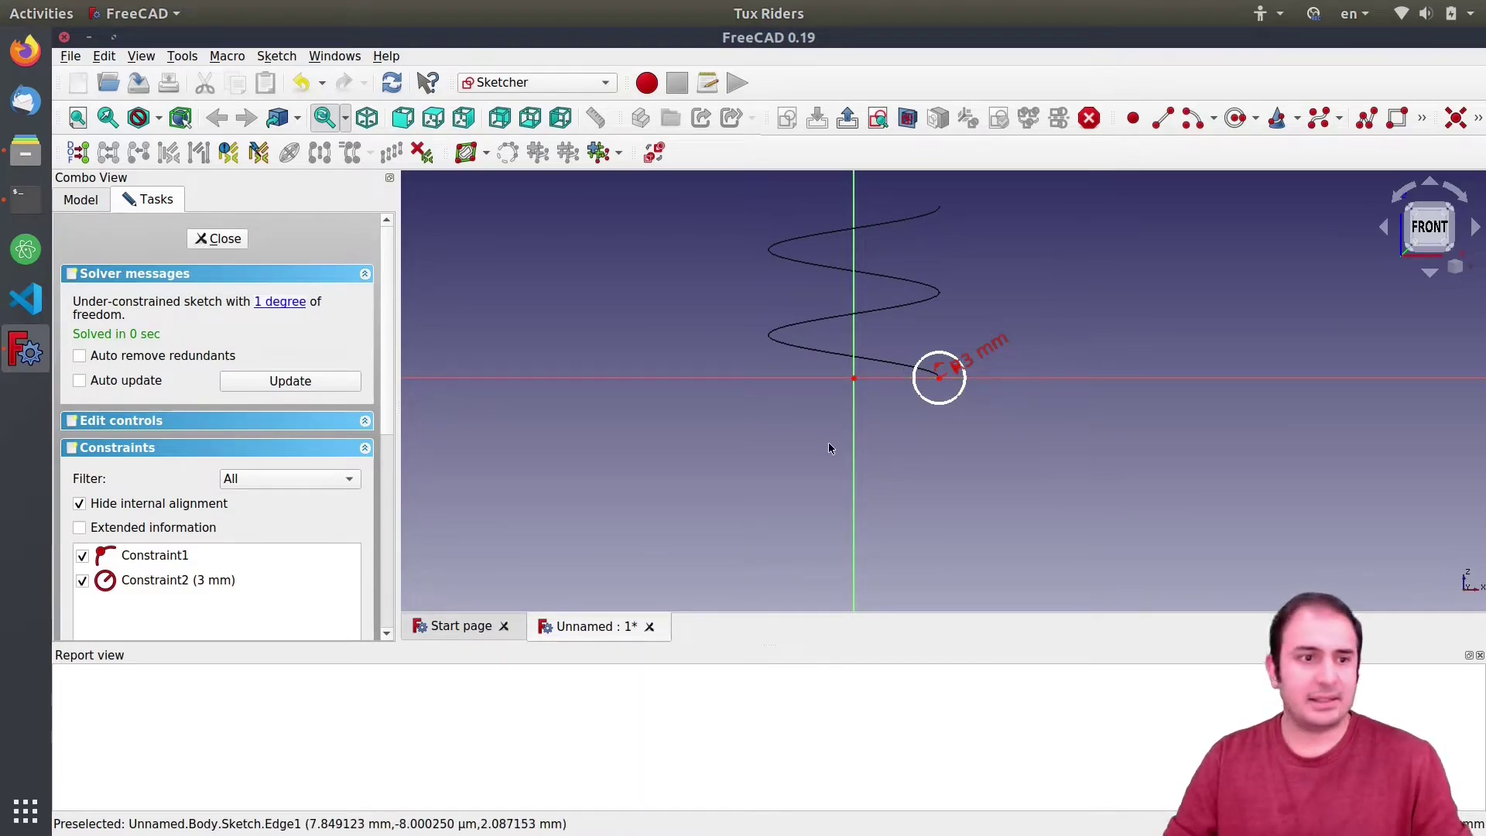
# Step: Close the sketch and start an Additive pipe sweep with Sketch as the profile
pyautogui.click(221, 240)
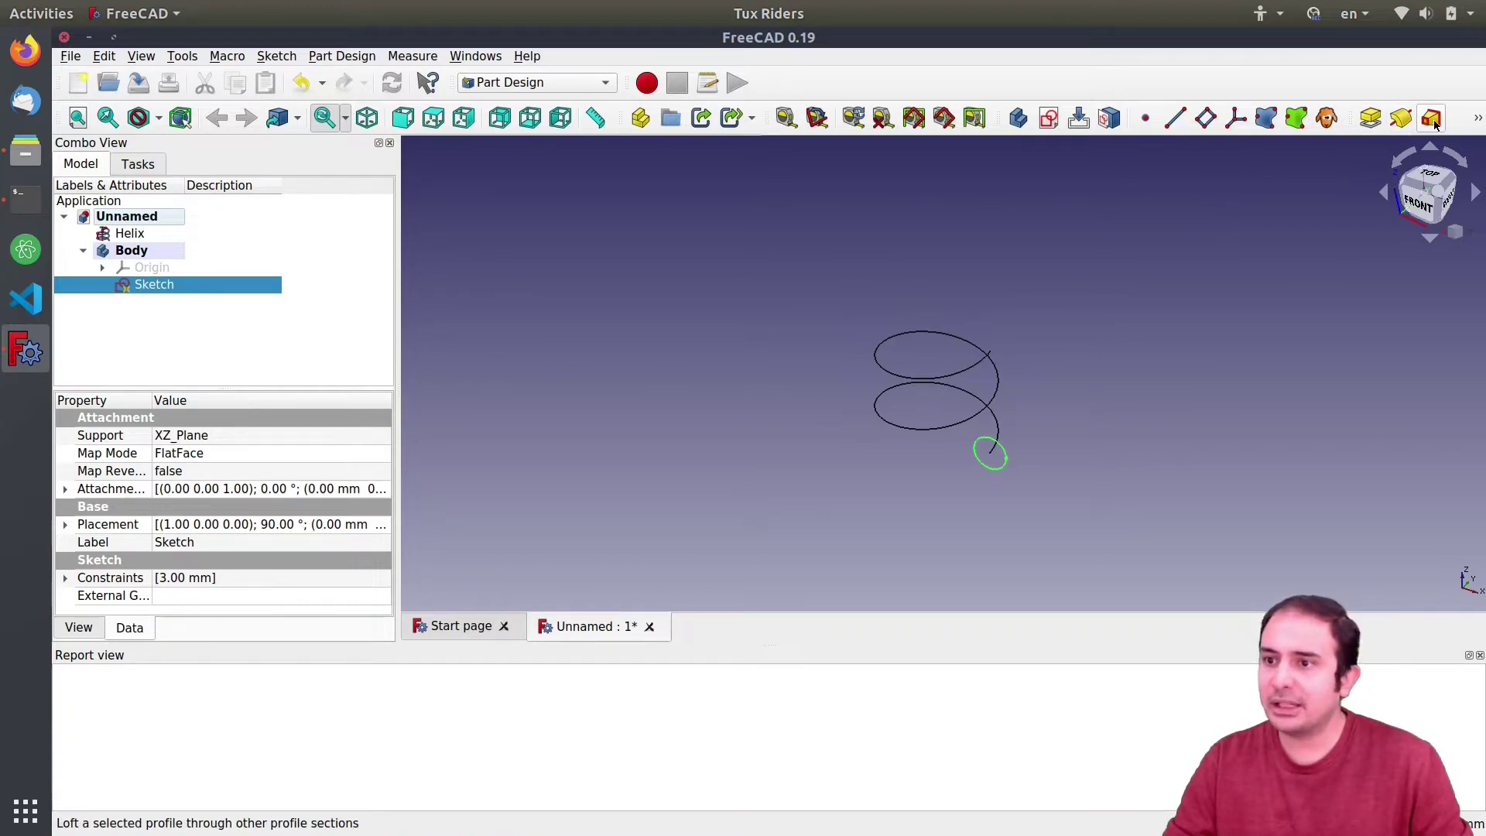
pyautogui.click(1478, 121)
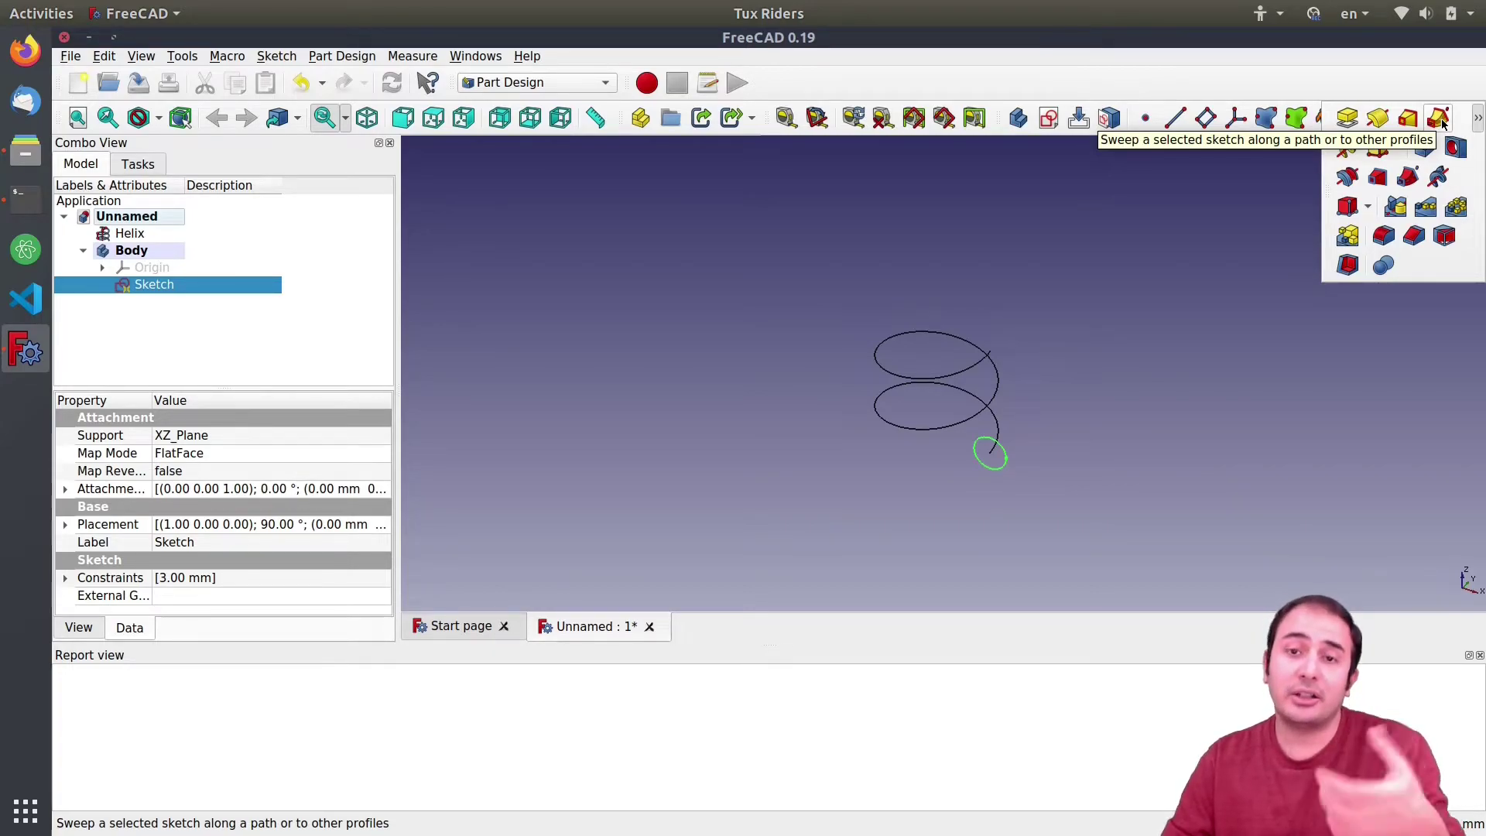
pyautogui.click(1440, 119)
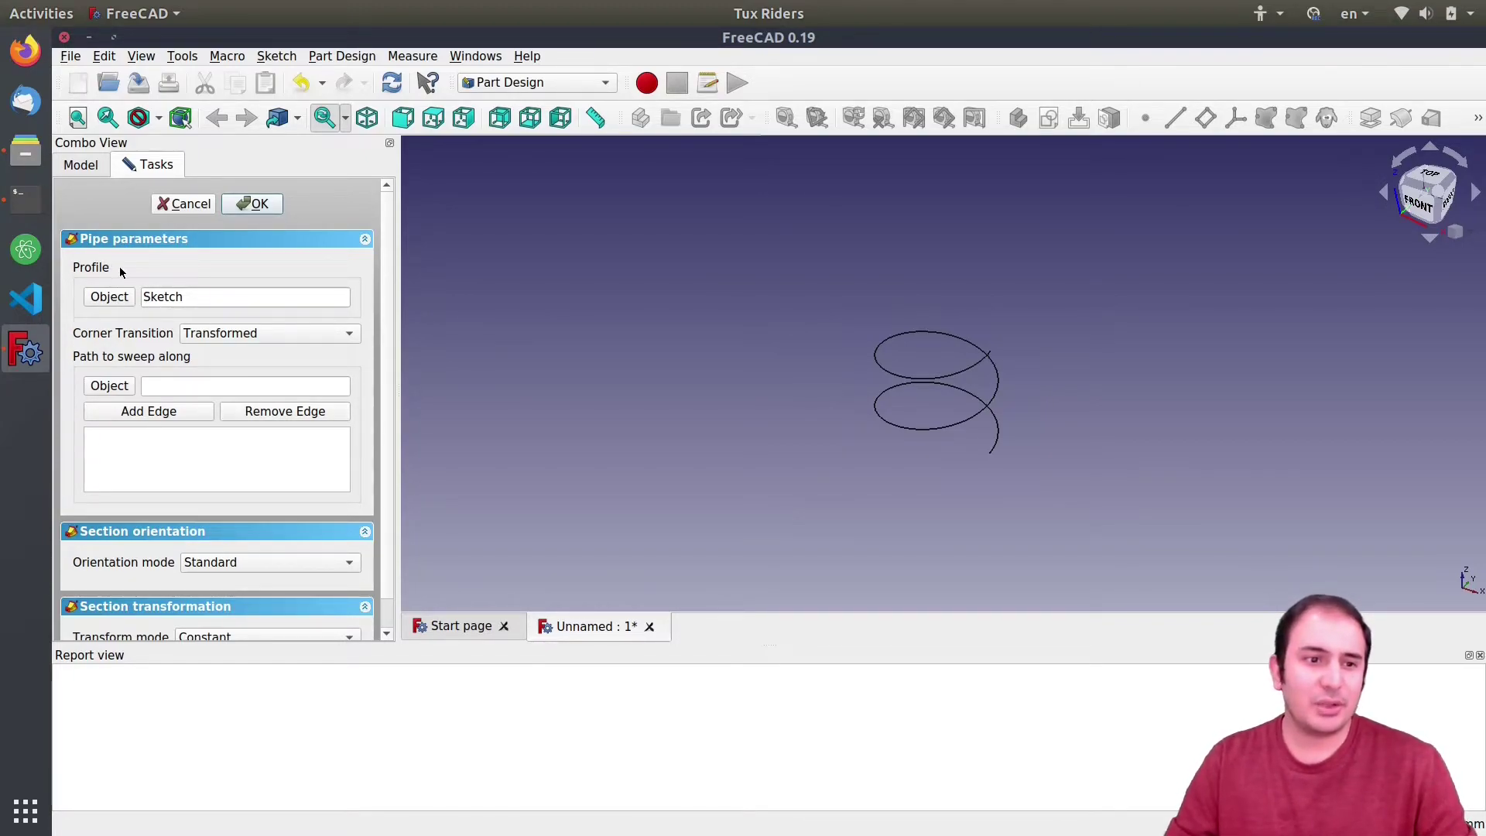
# Step: Pick the helix as the sweep path and confirm, accepting an independent helix copy
pyautogui.click(98, 171)
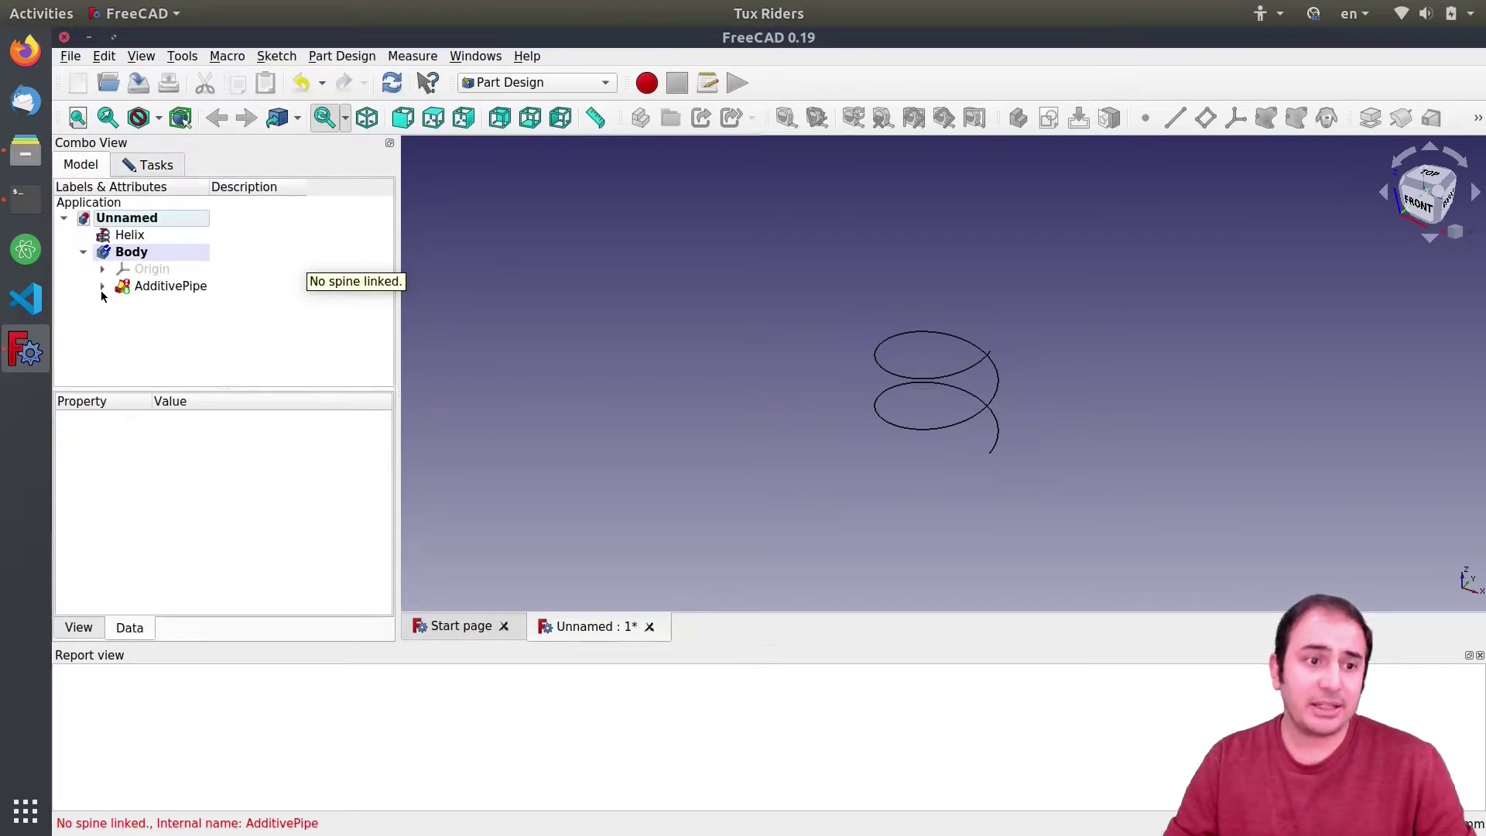
pyautogui.click(147, 165)
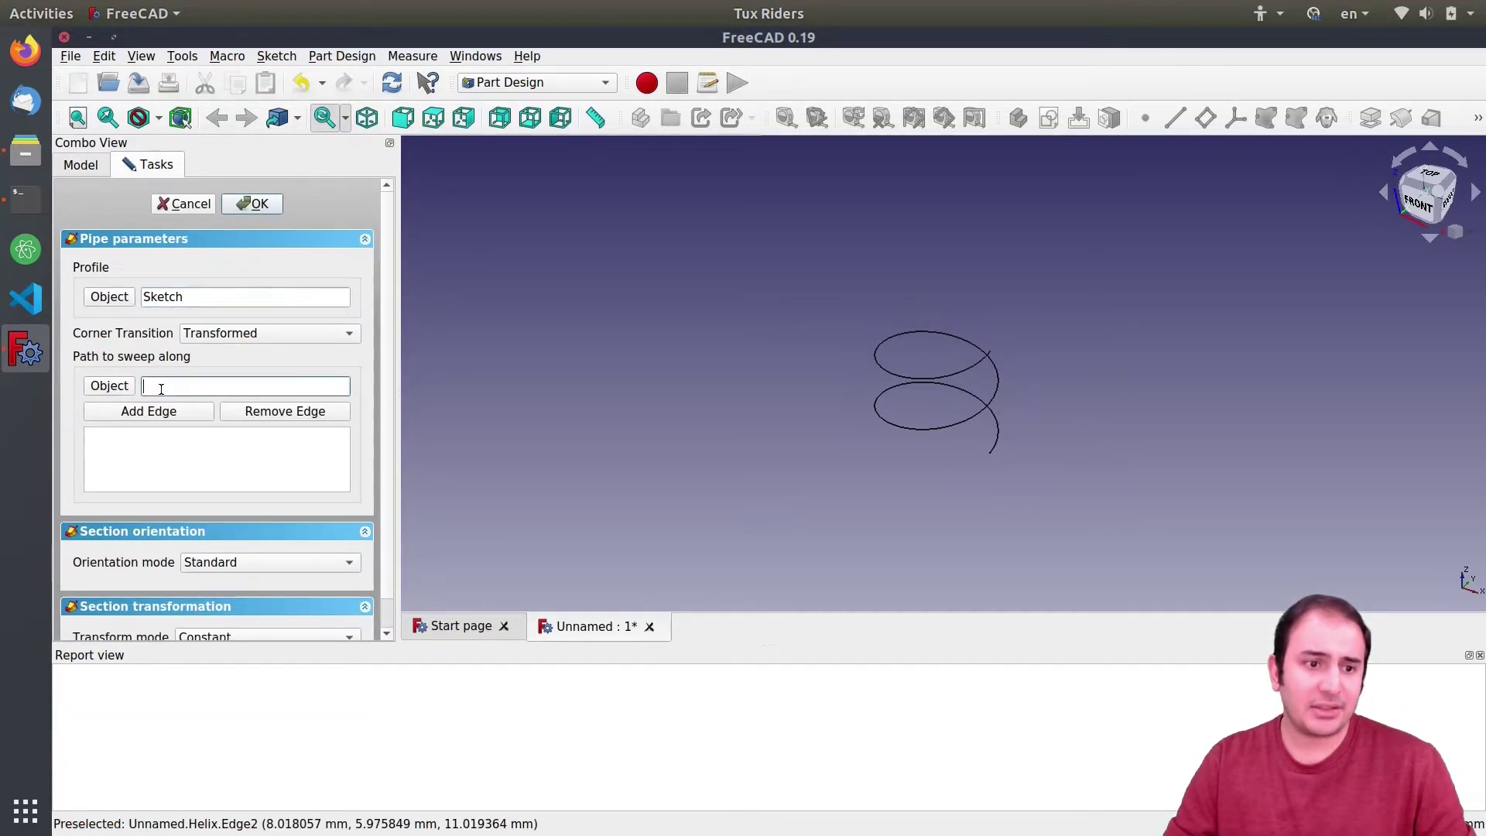
pyautogui.click(109, 385)
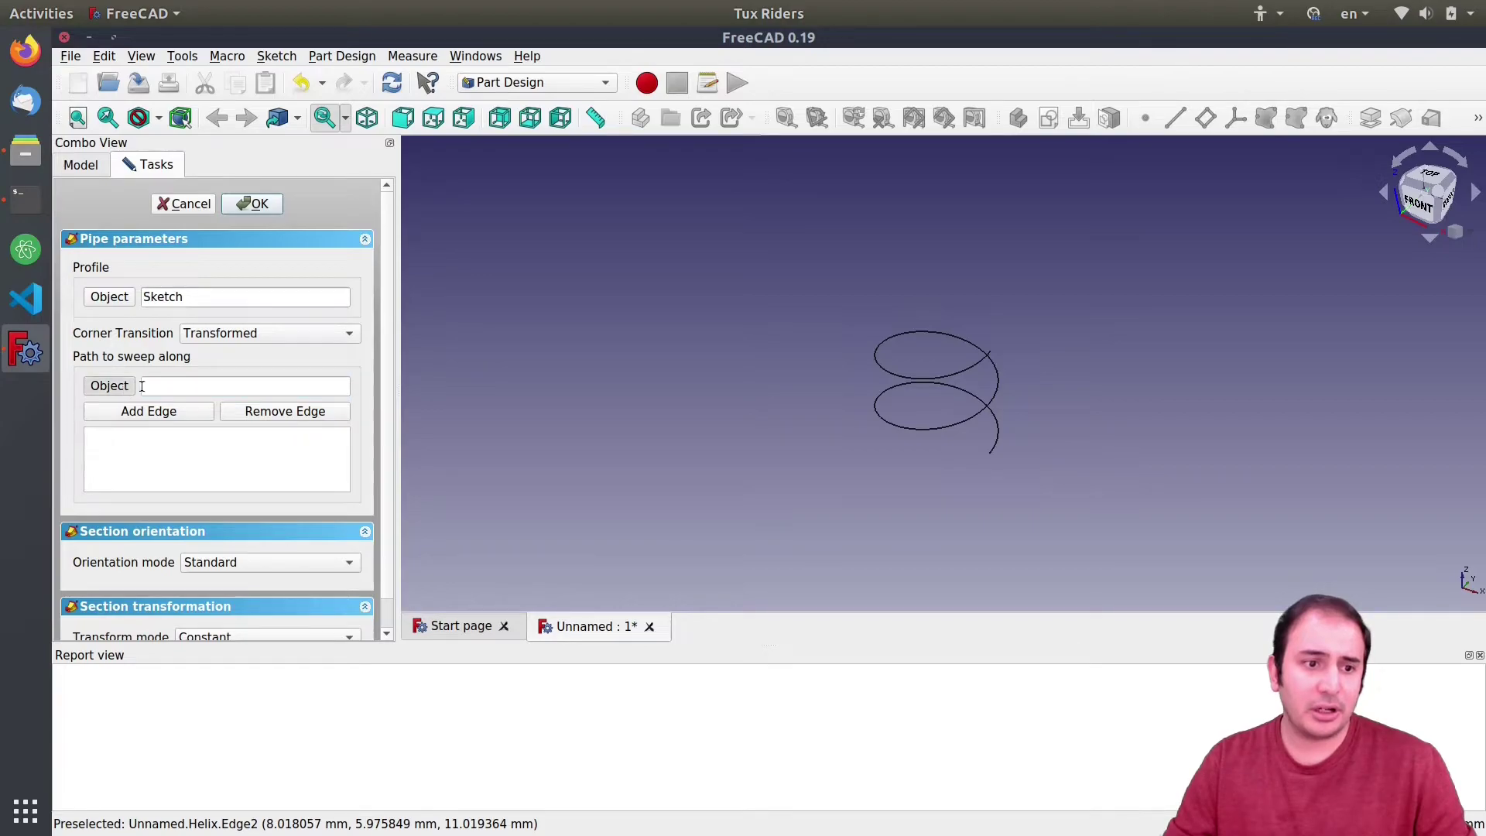
pyautogui.click(999, 430)
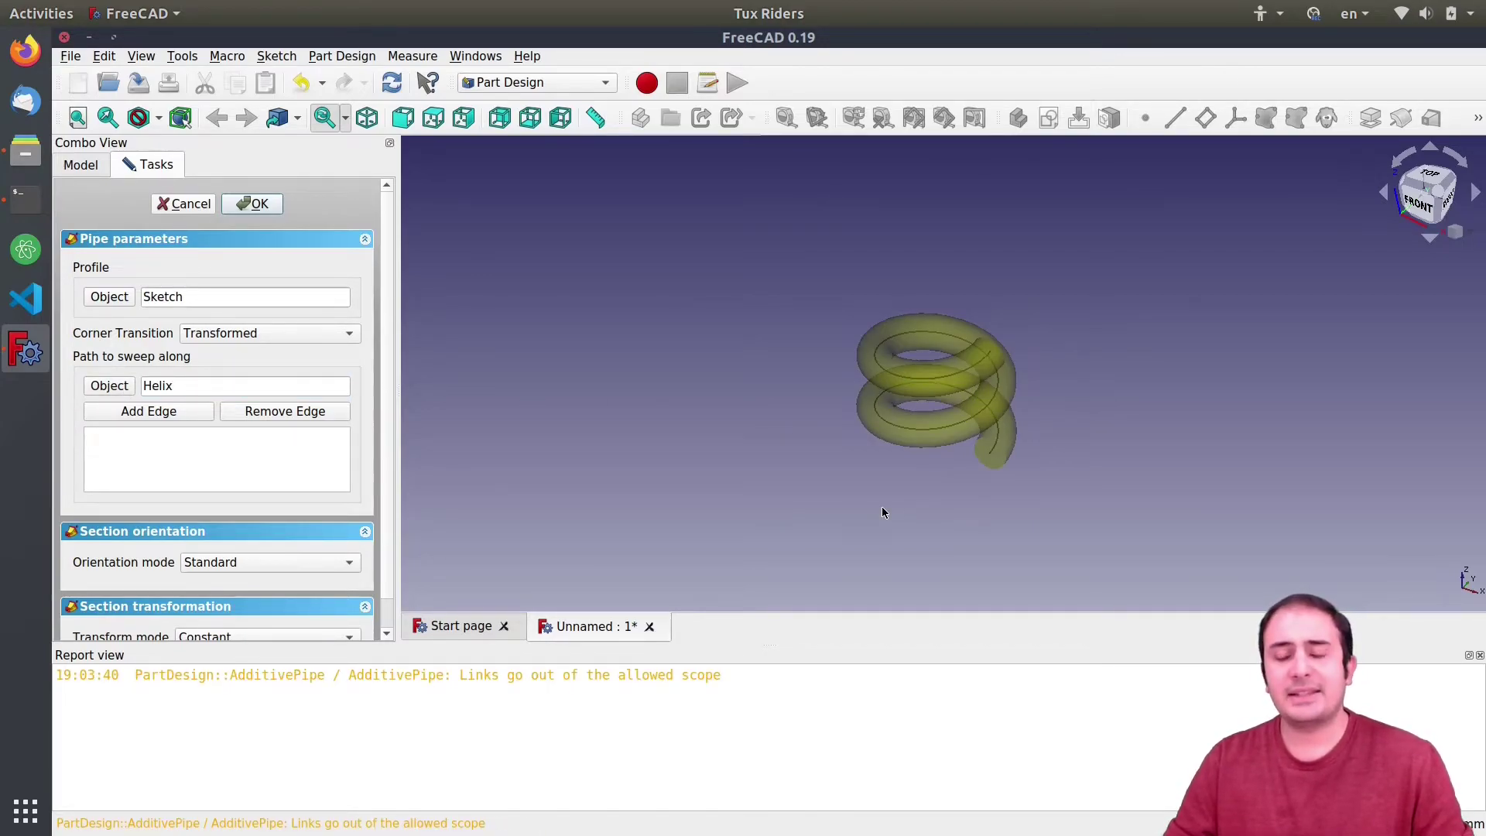
pyautogui.click(252, 205)
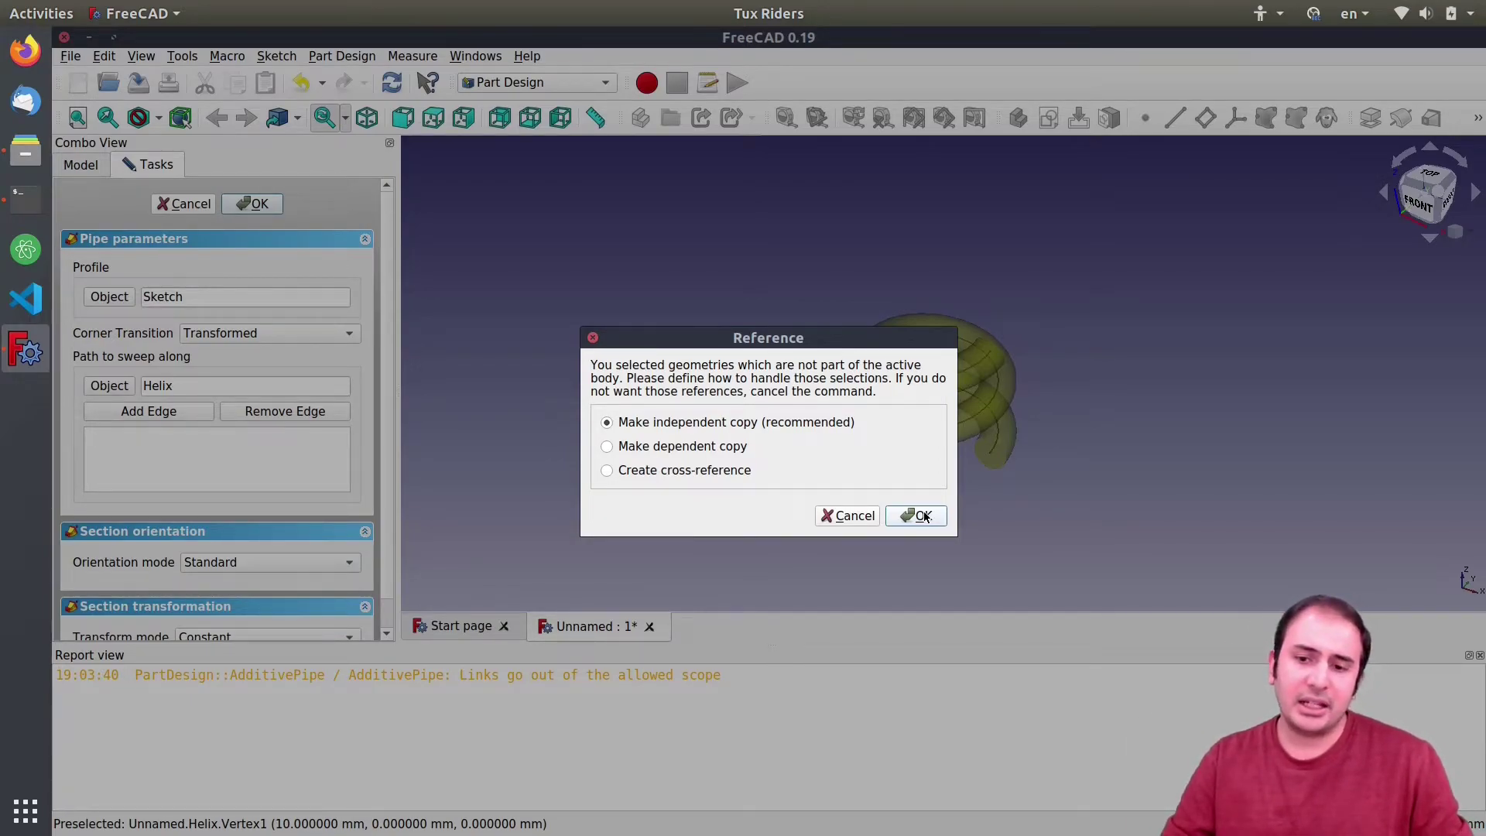
pyautogui.click(922, 515)
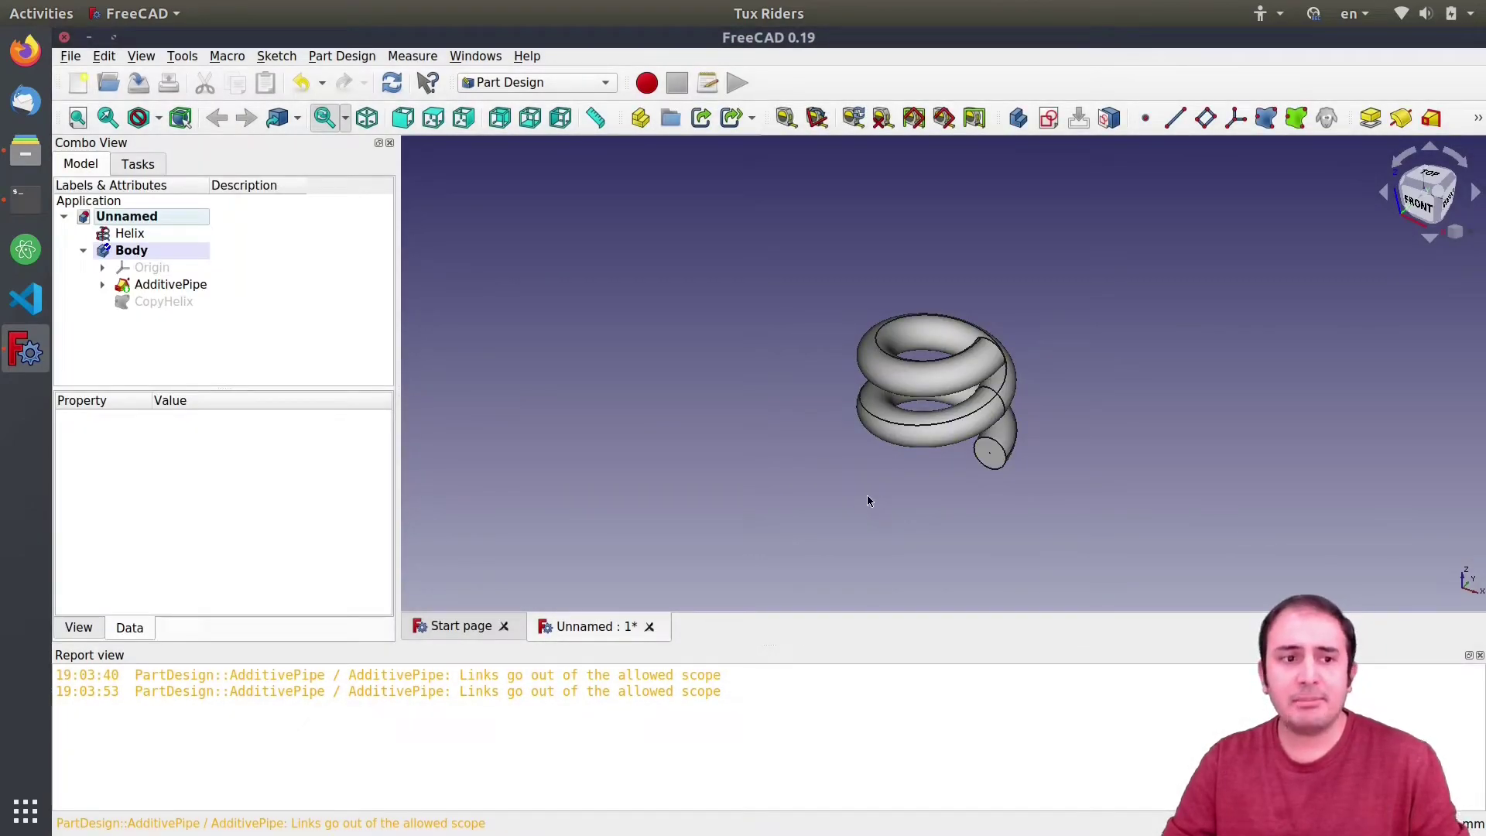
pyautogui.click(922, 469)
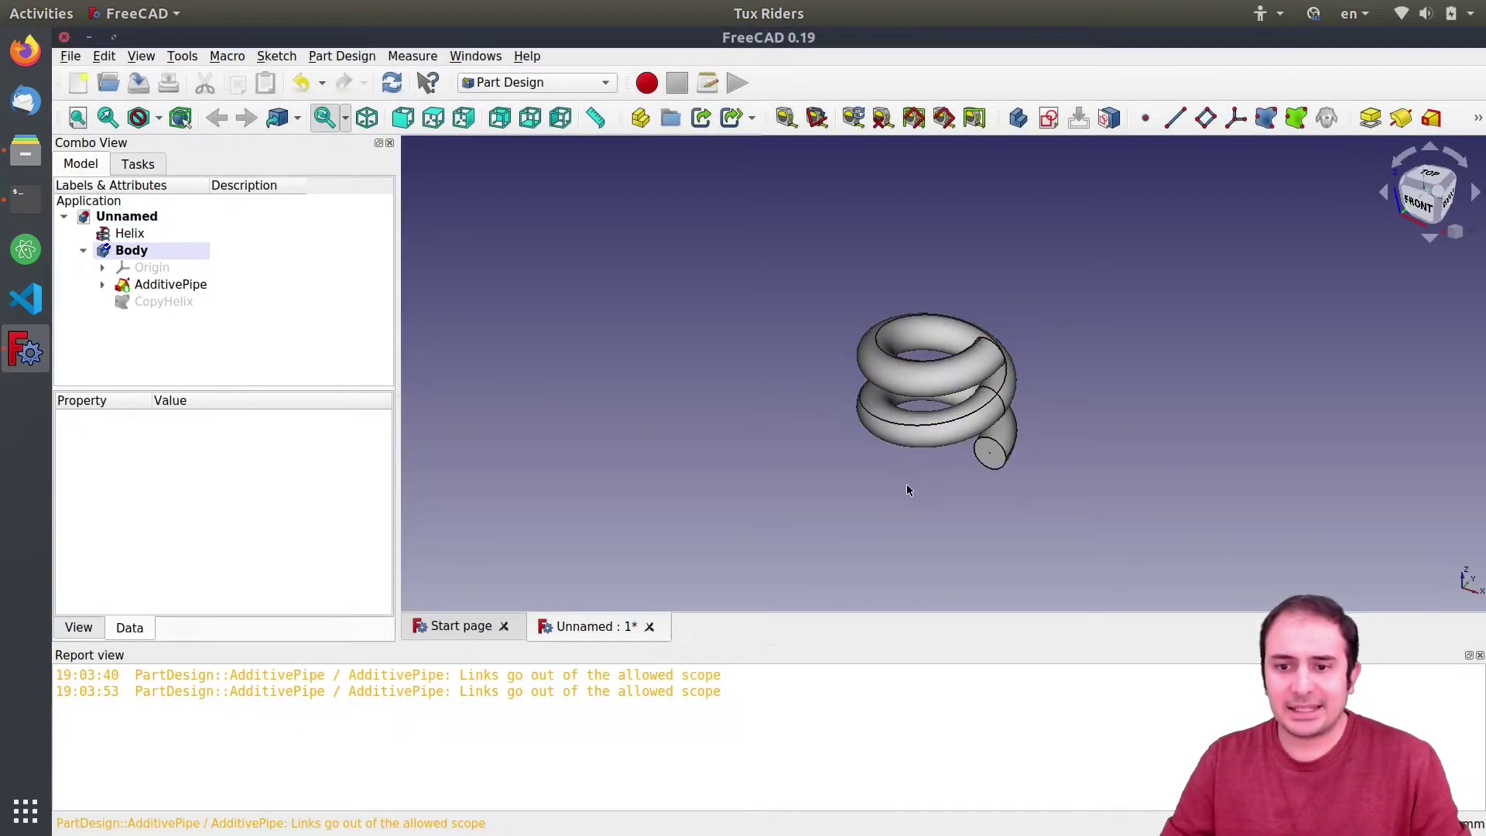
pyautogui.moveTo(908, 490); pyautogui.dragTo(877, 511, button='middle')
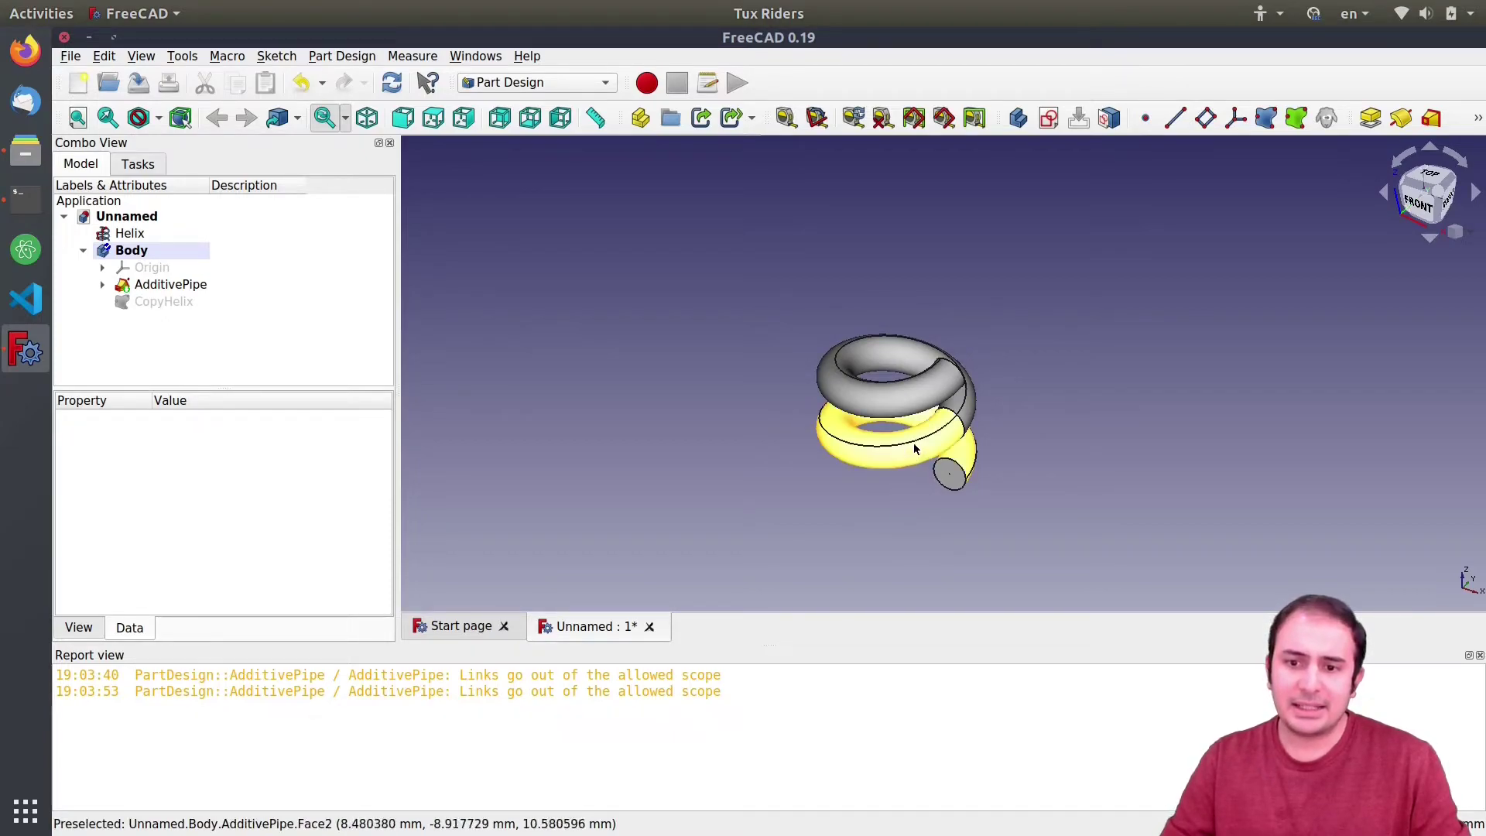
pyautogui.rightClick(905, 490)
pyautogui.click(890, 495)
pyautogui.moveTo(891, 495)
pyautogui.mouseDown(button='middle')
pyautogui.moveTo(883, 472)
pyautogui.moveTo(876, 494)
pyautogui.mouseUp(button='middle')
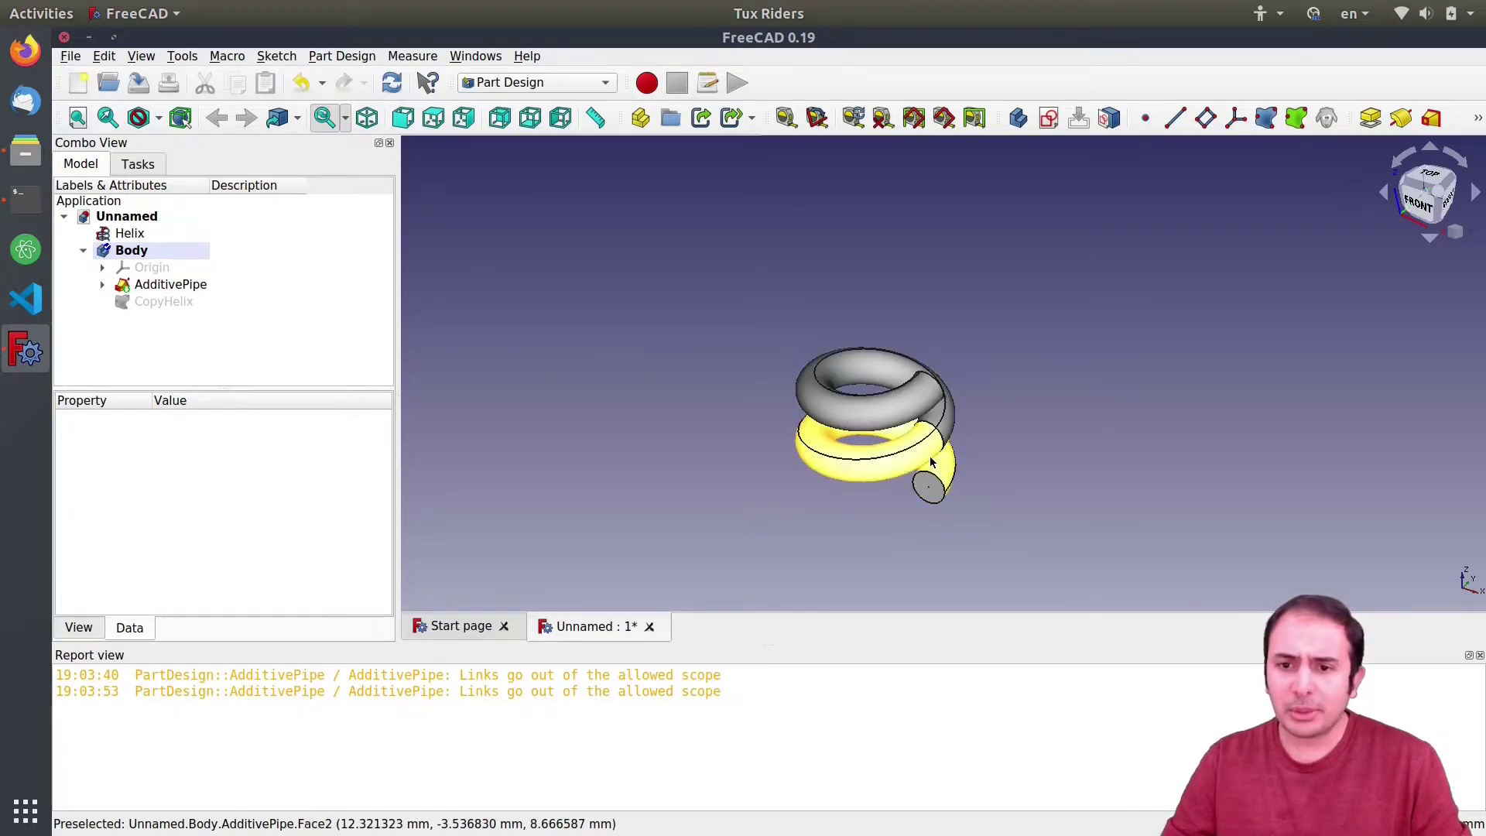
pyautogui.scroll(5, 906, 370)
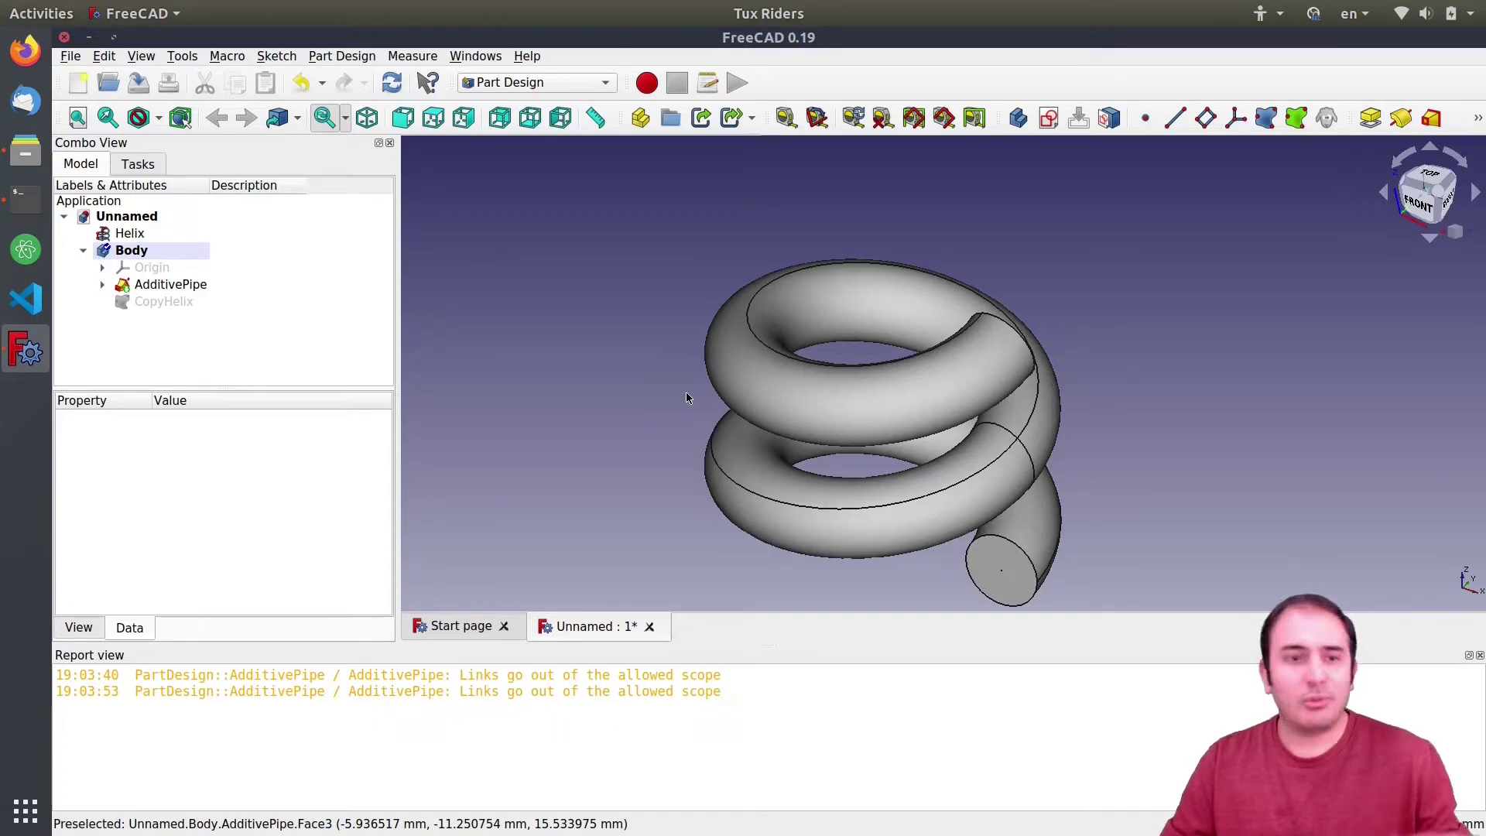
# Step: Select the AdditivePipe sweep in the tree after a no-selection export warning
pyautogui.click(71, 56)
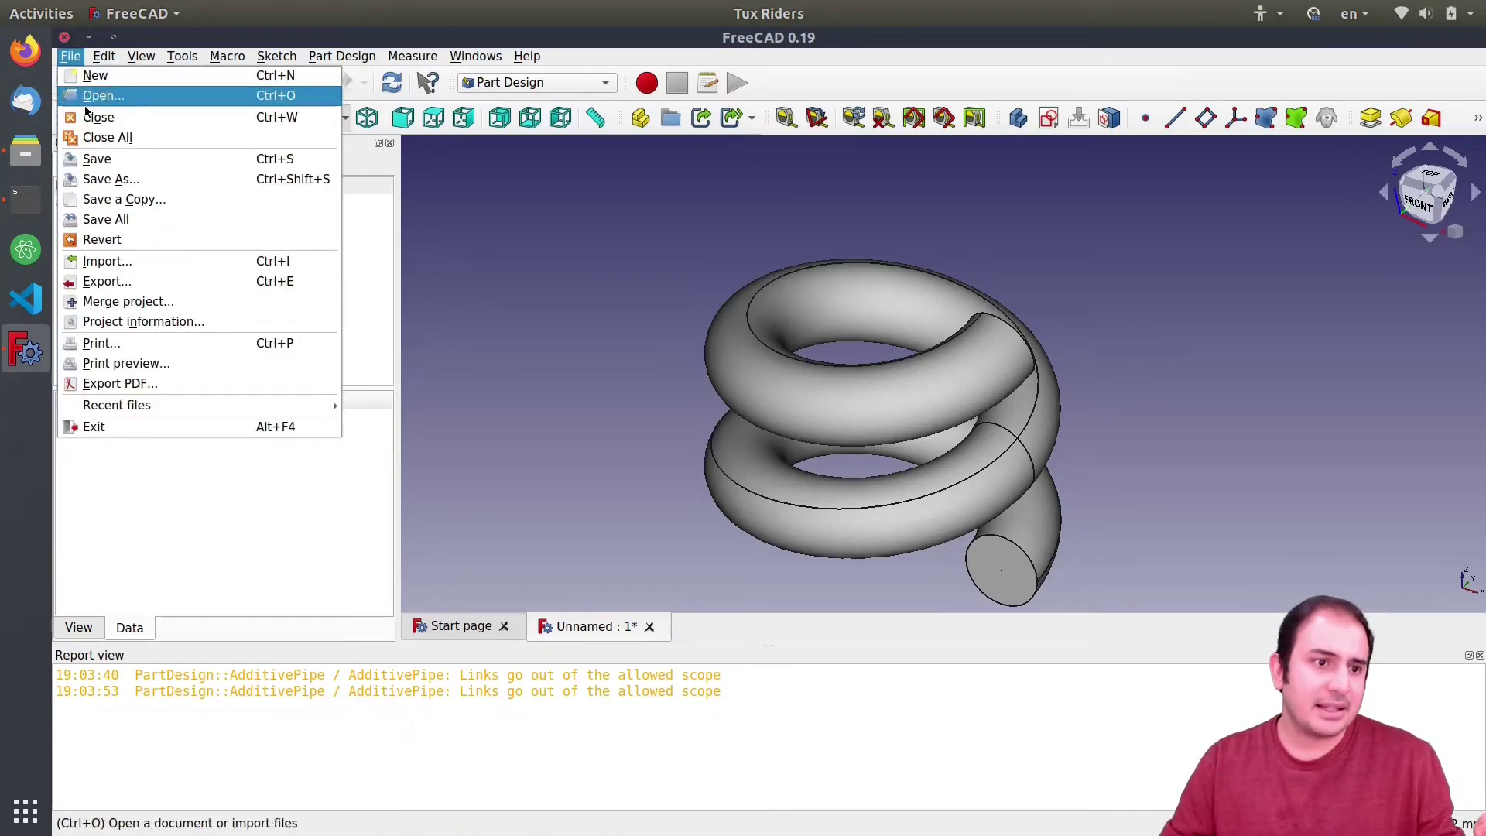
pyautogui.click(136, 283)
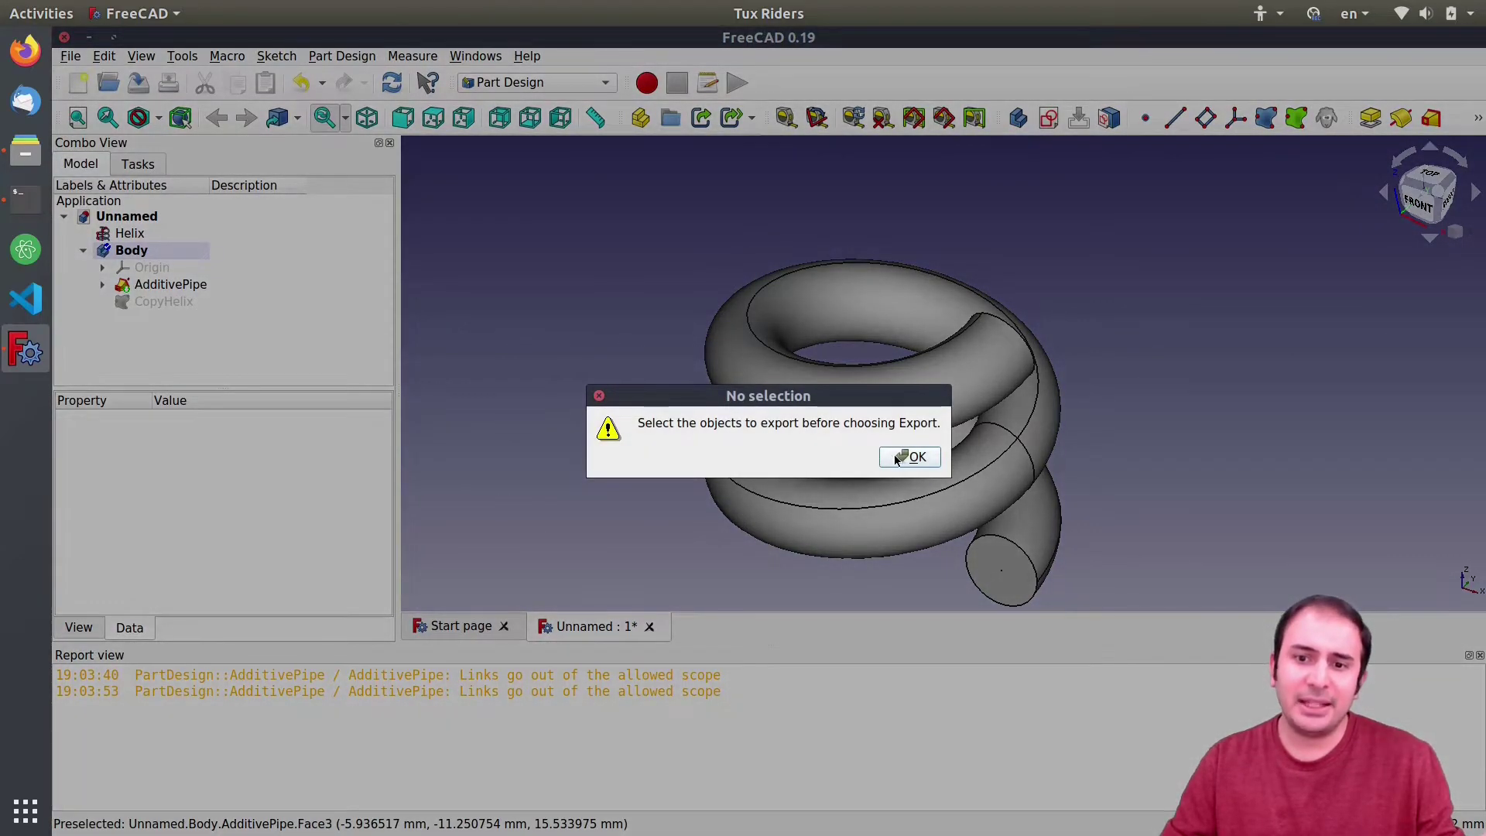
pyautogui.click(902, 455)
pyautogui.click(116, 284)
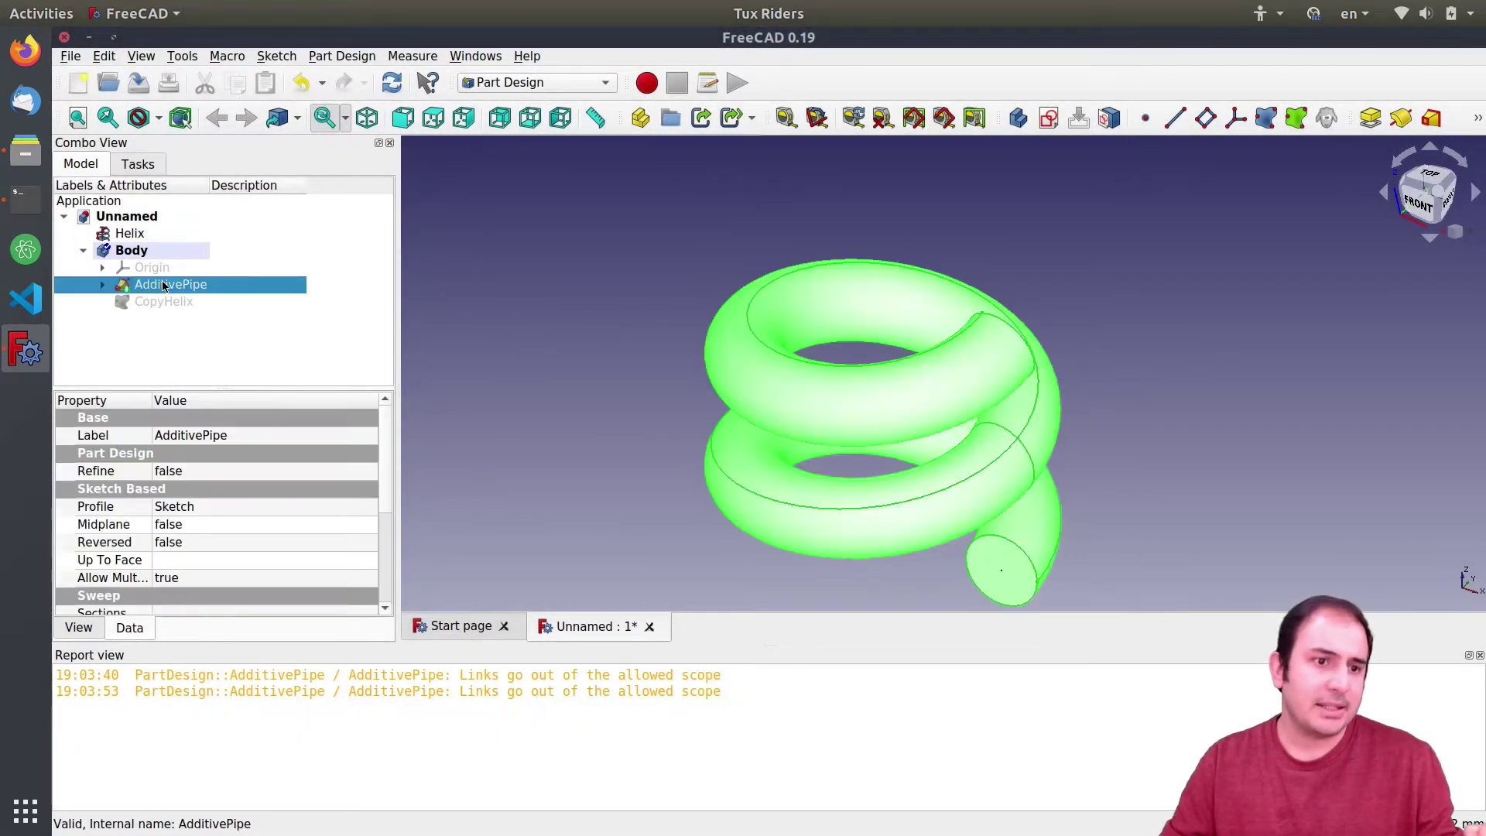
# Step: Export the sweep to the Desktop as the STEP file helix
pyautogui.click(71, 56)
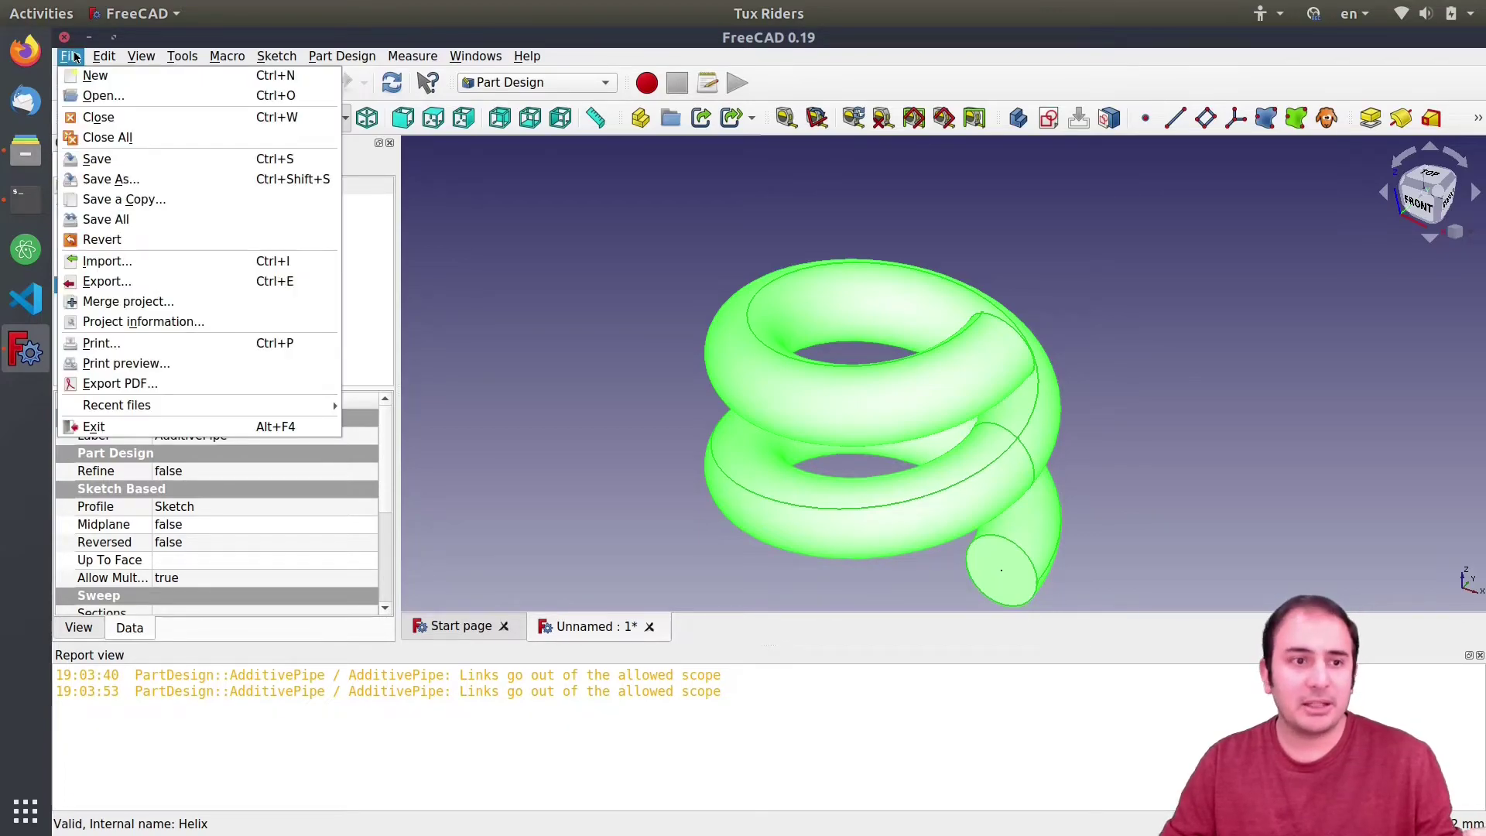
pyautogui.click(107, 281)
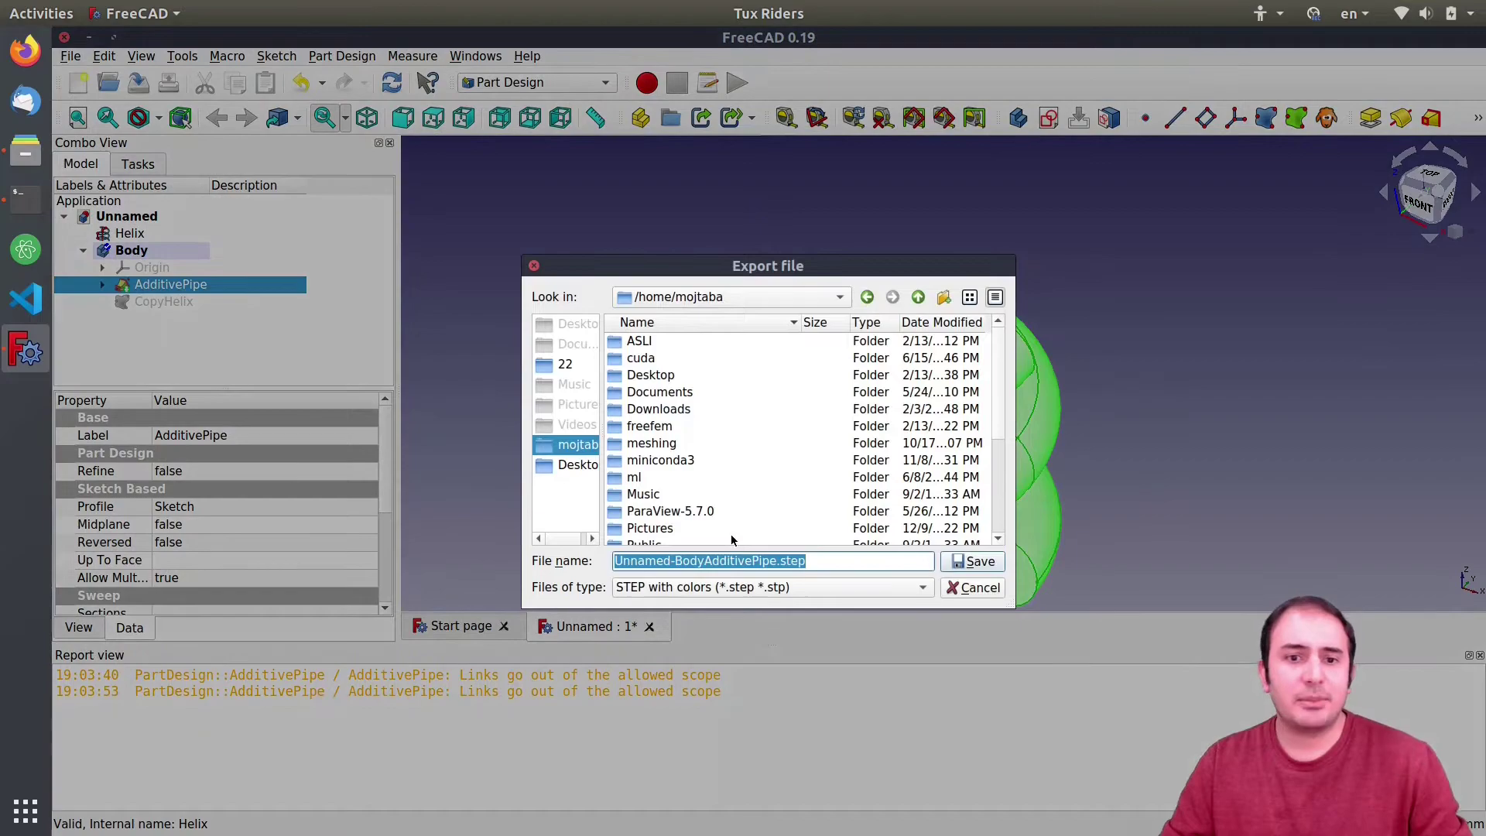
pyautogui.doubleClick(651, 376)
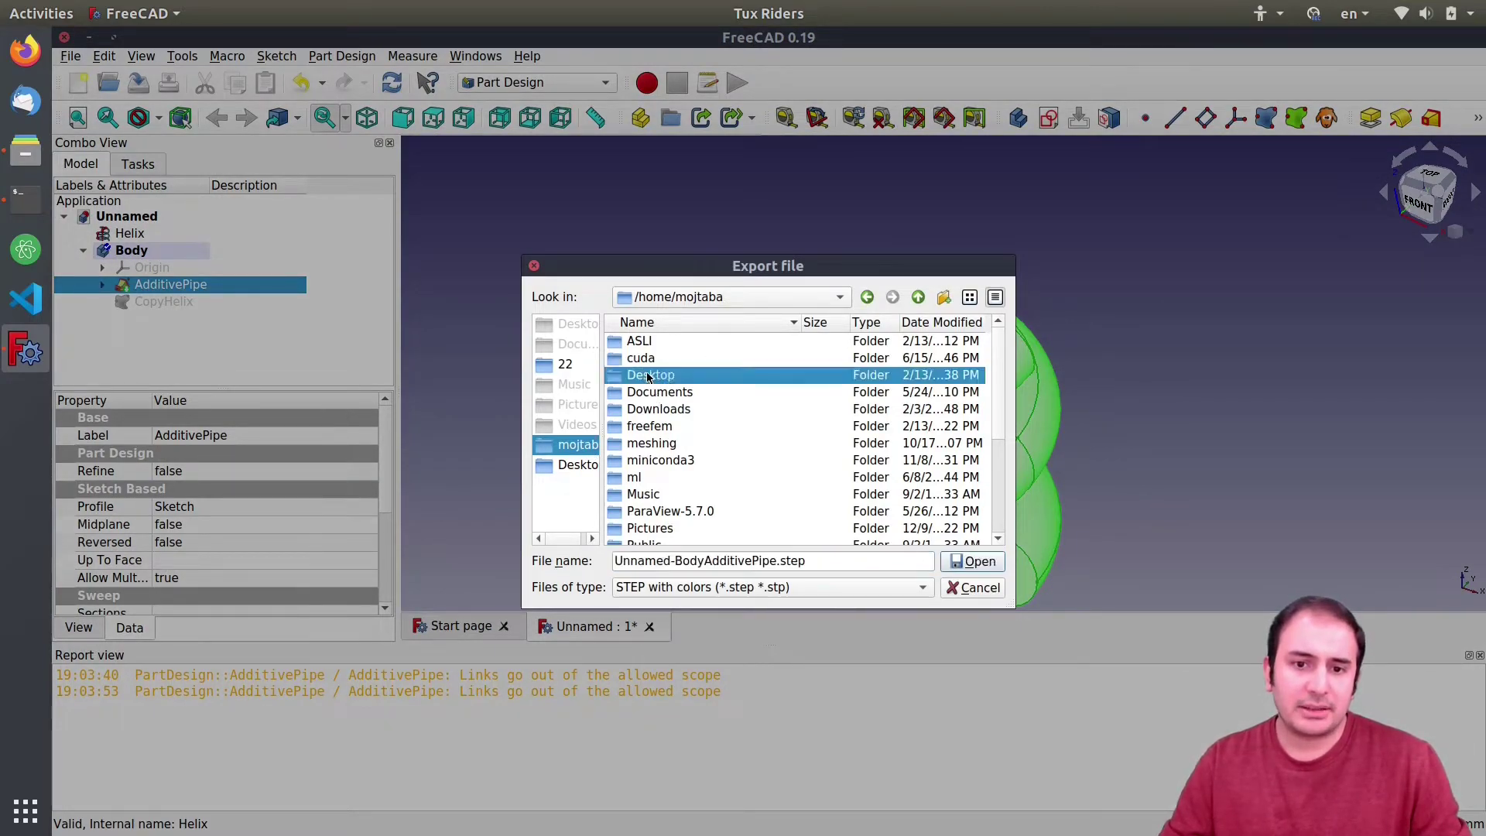
pyautogui.tripleClick(826, 565)
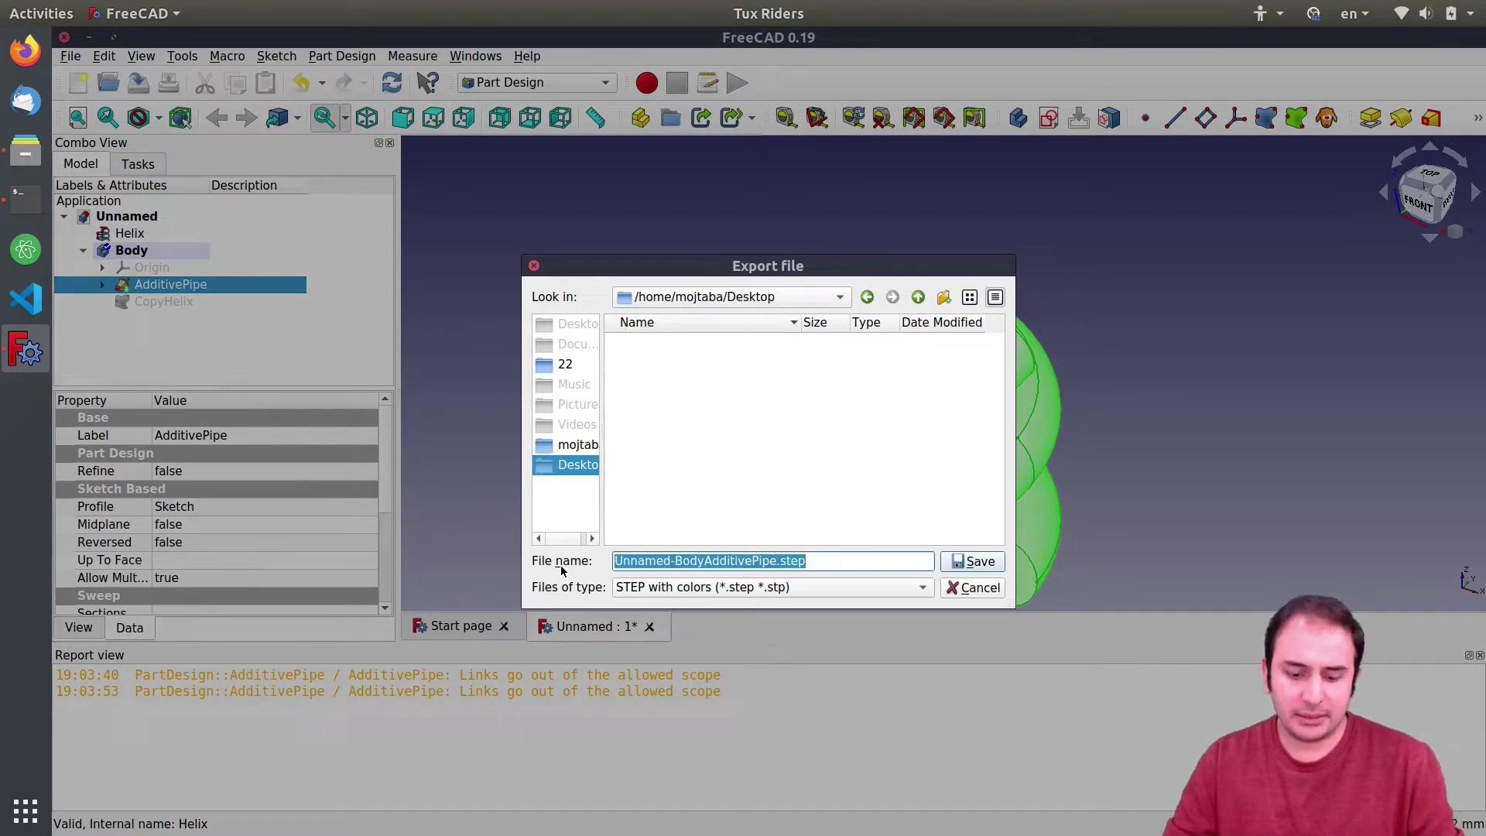
pyautogui.write('helix')
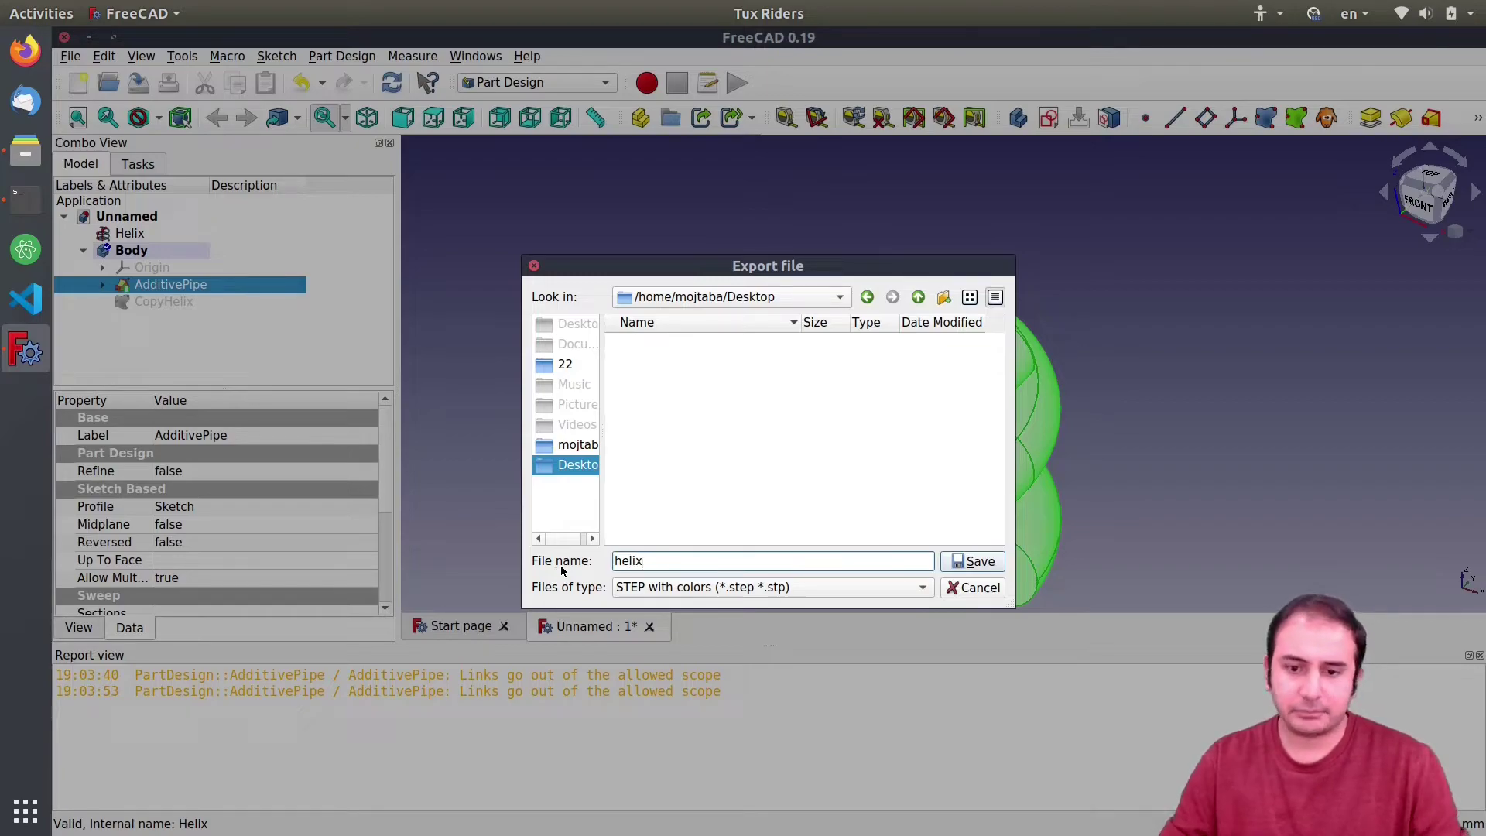
pyautogui.click(973, 562)
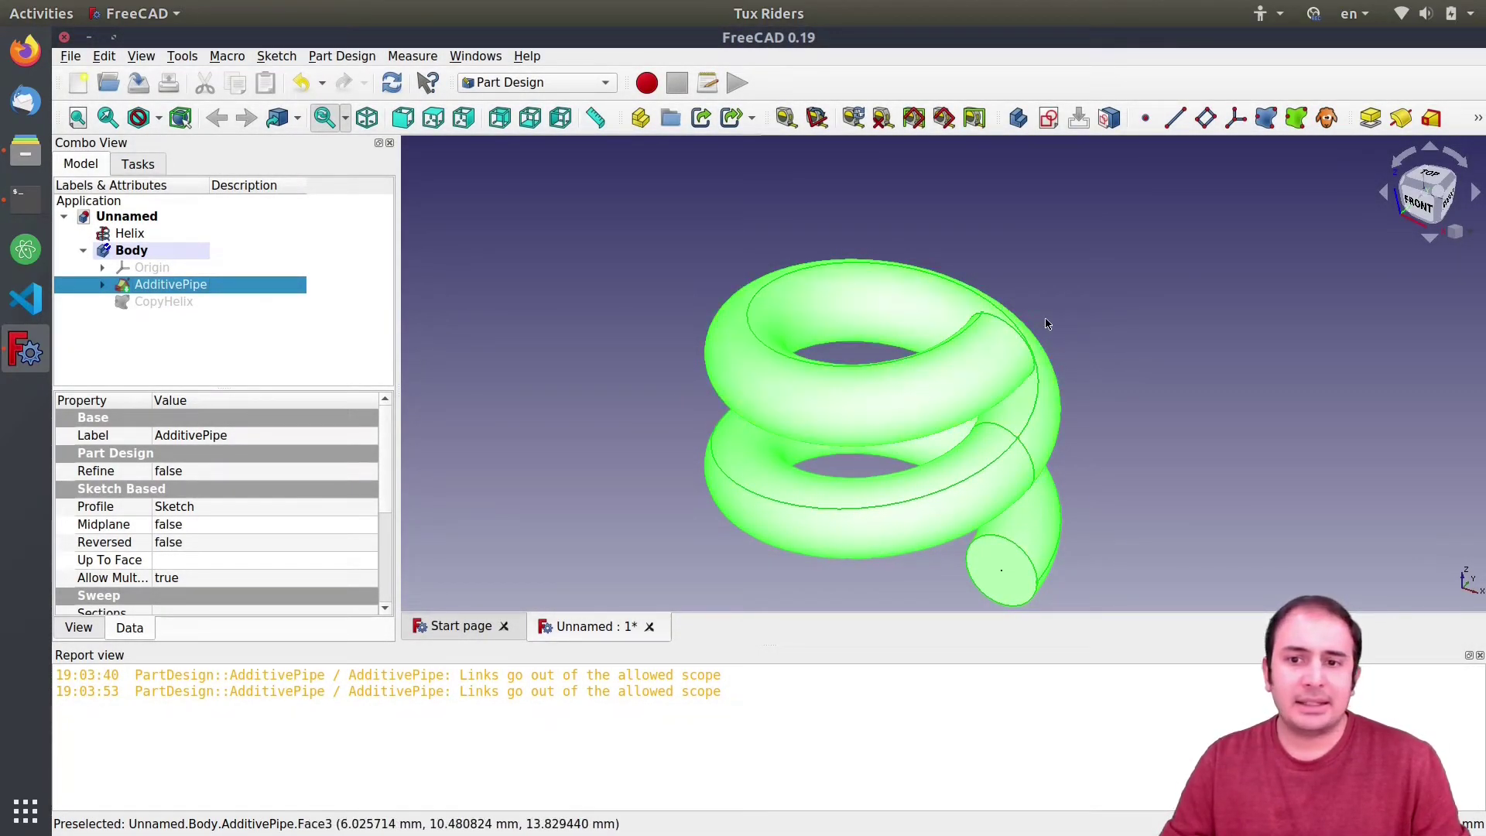
# Step: Minimize FreeCAD and launch SALOME by running salome in a new terminal window
pyautogui.click(89, 37)
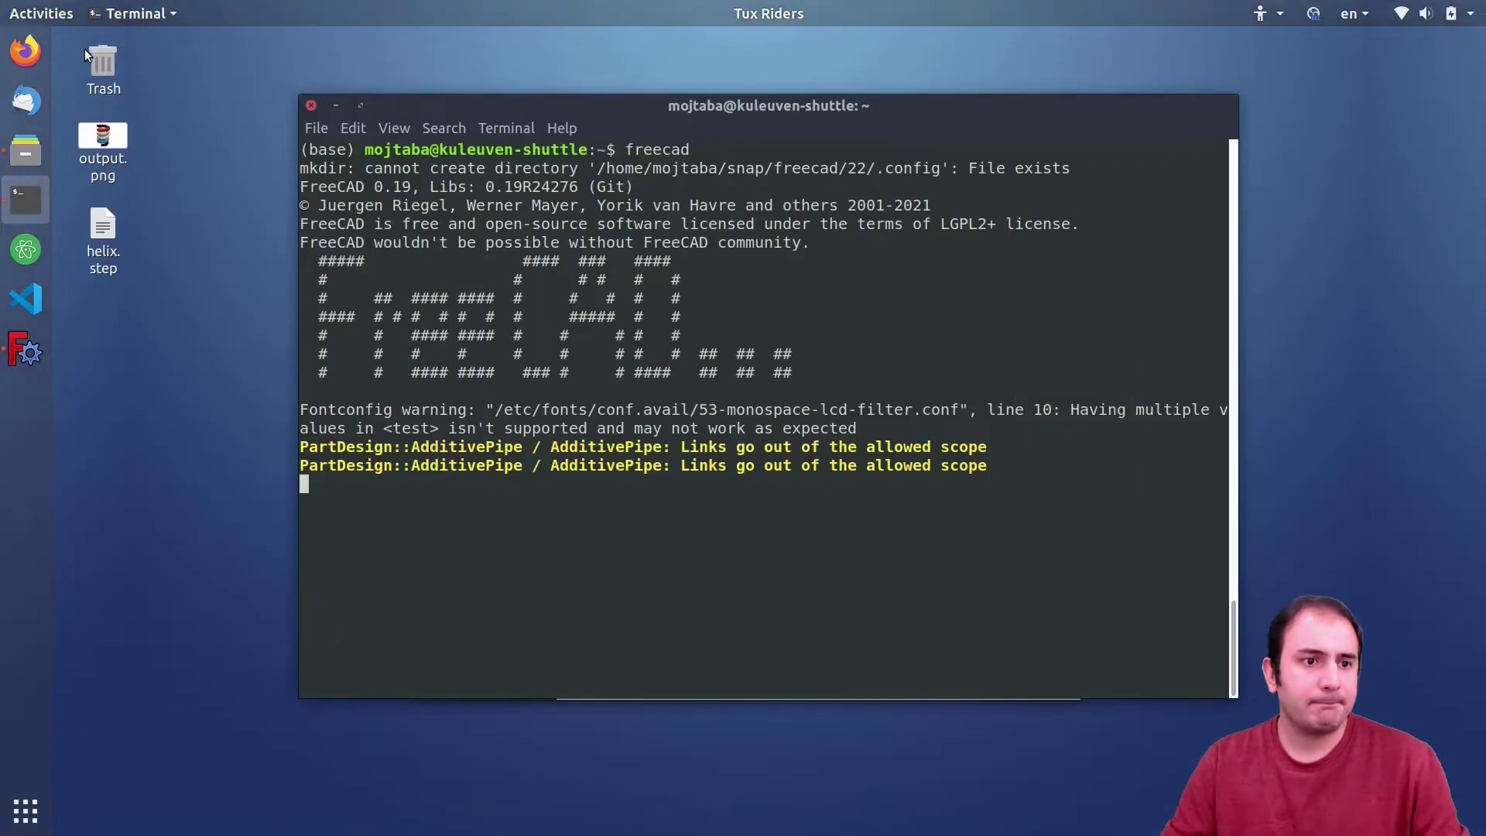
pyautogui.click(232, 263)
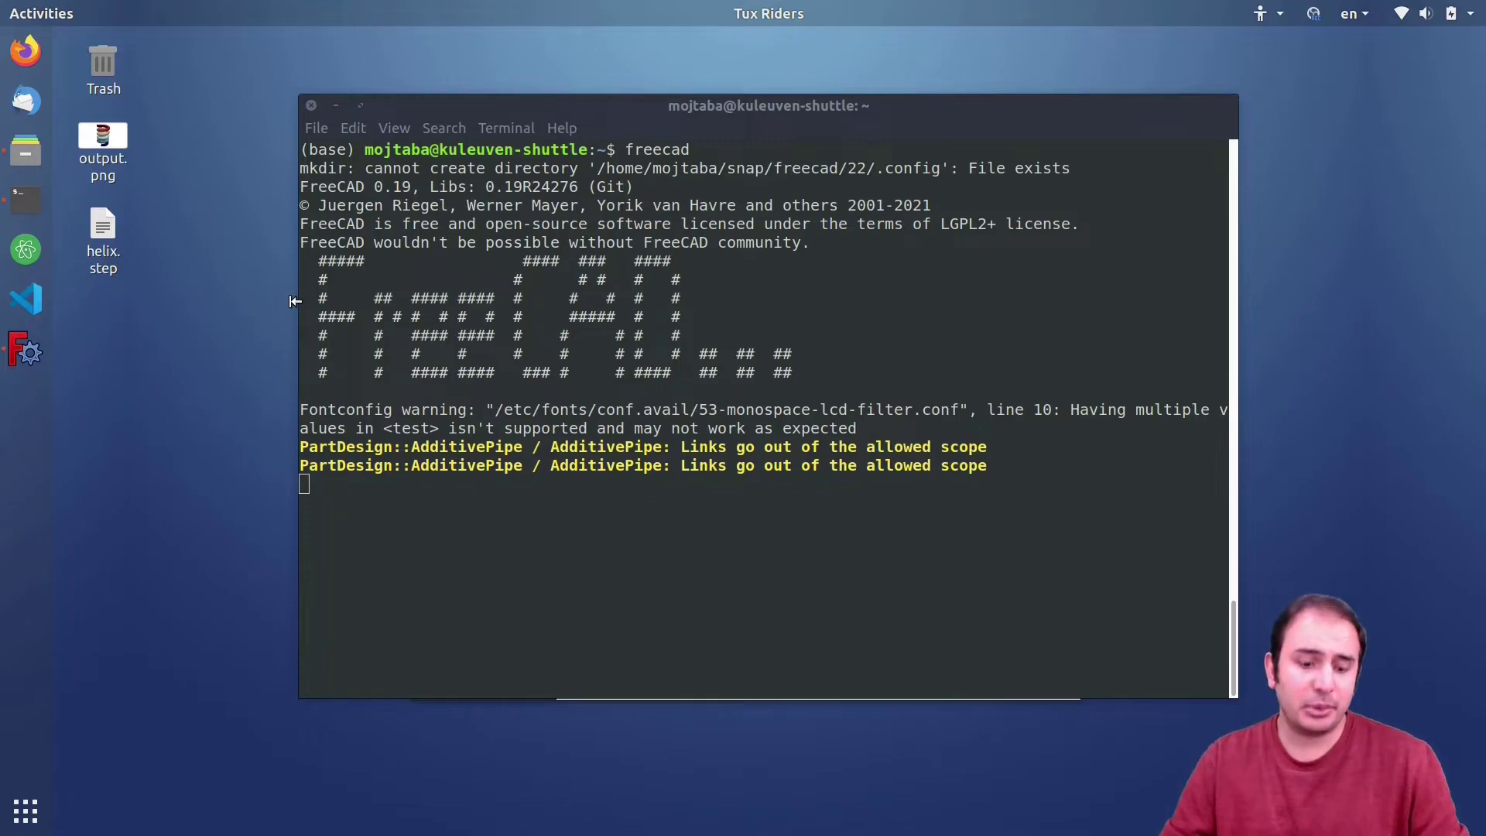
pyautogui.hotkey('ctrl', 'alt', 't')
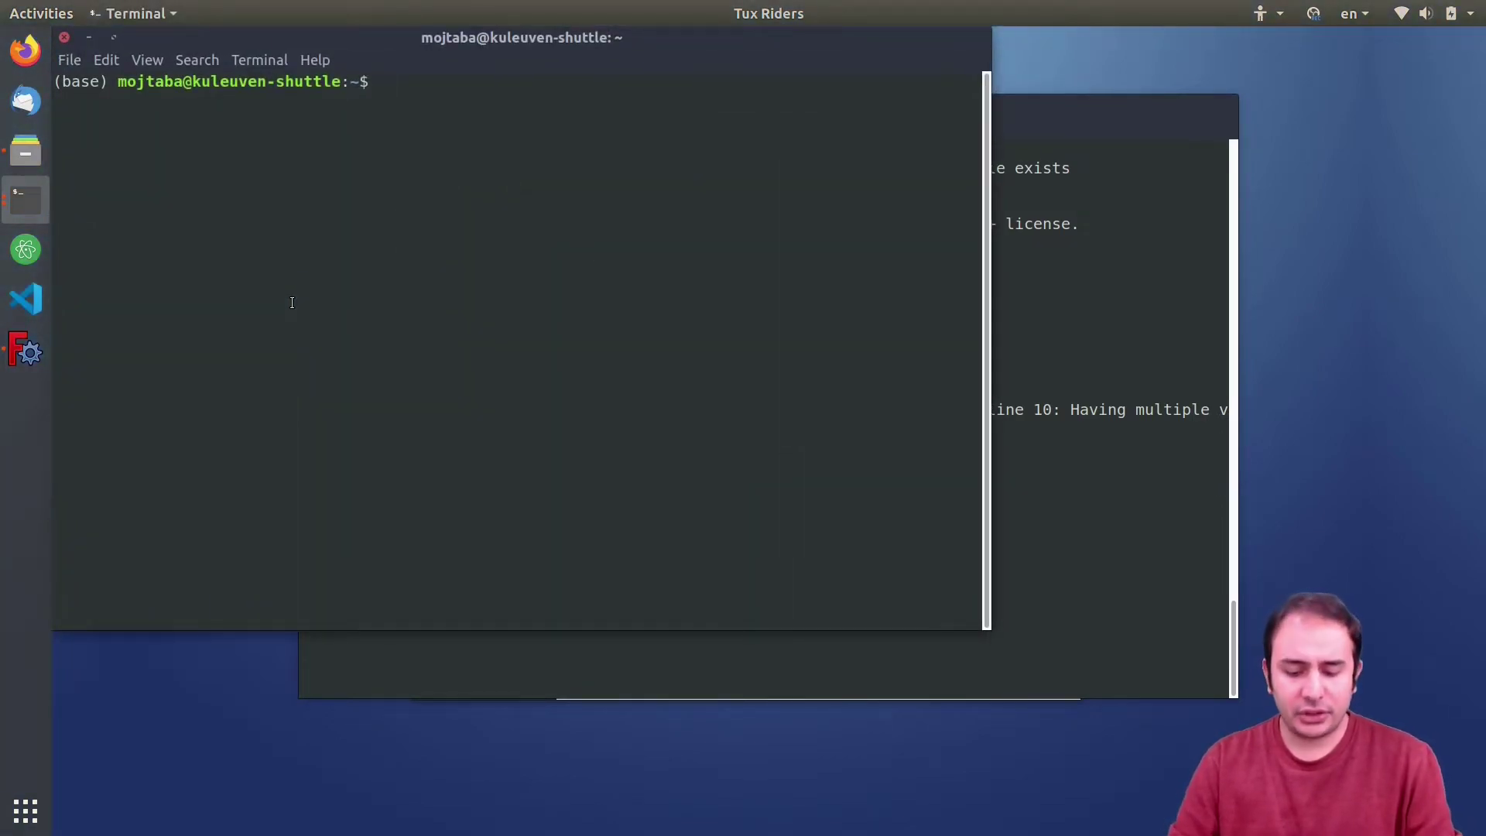
pyautogui.write('salome')
pyautogui.press('Return')
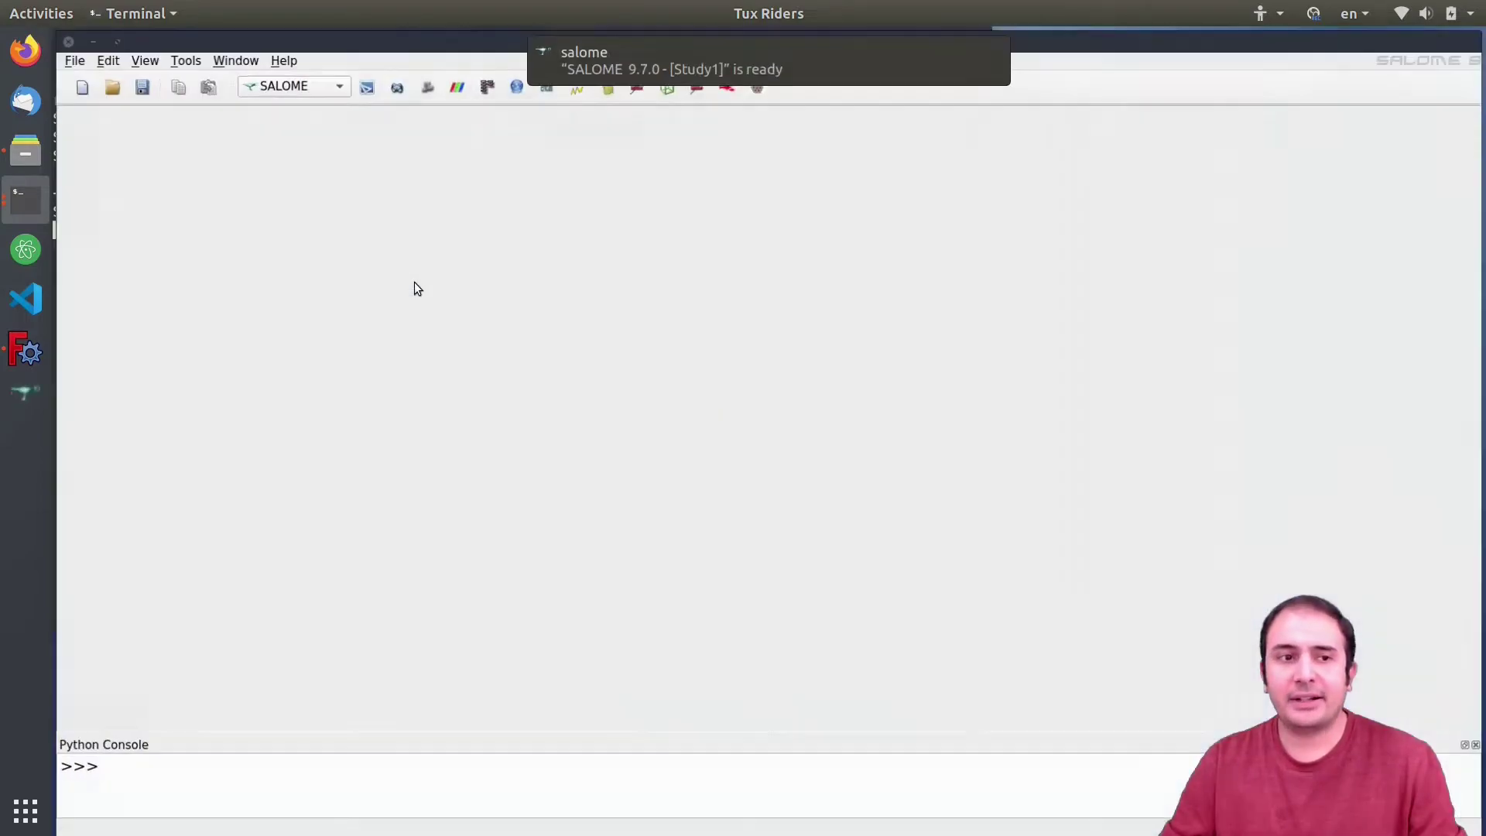
# Step: Switch to the Geometry module and import Desktop/helix.step as a STEP file, keeping millimetre units
pyautogui.click(280, 83)
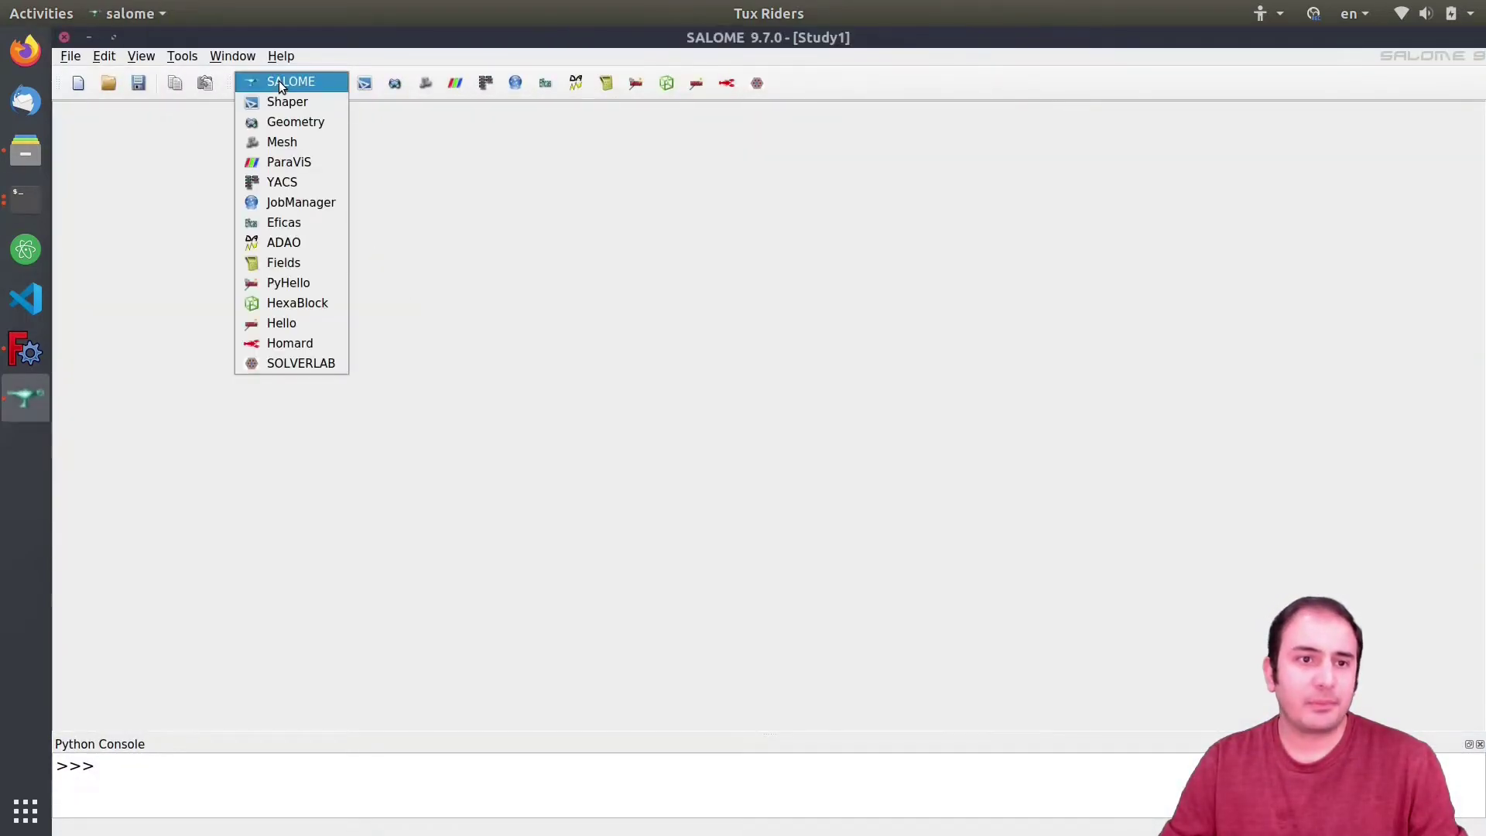
pyautogui.click(282, 122)
pyautogui.click(69, 57)
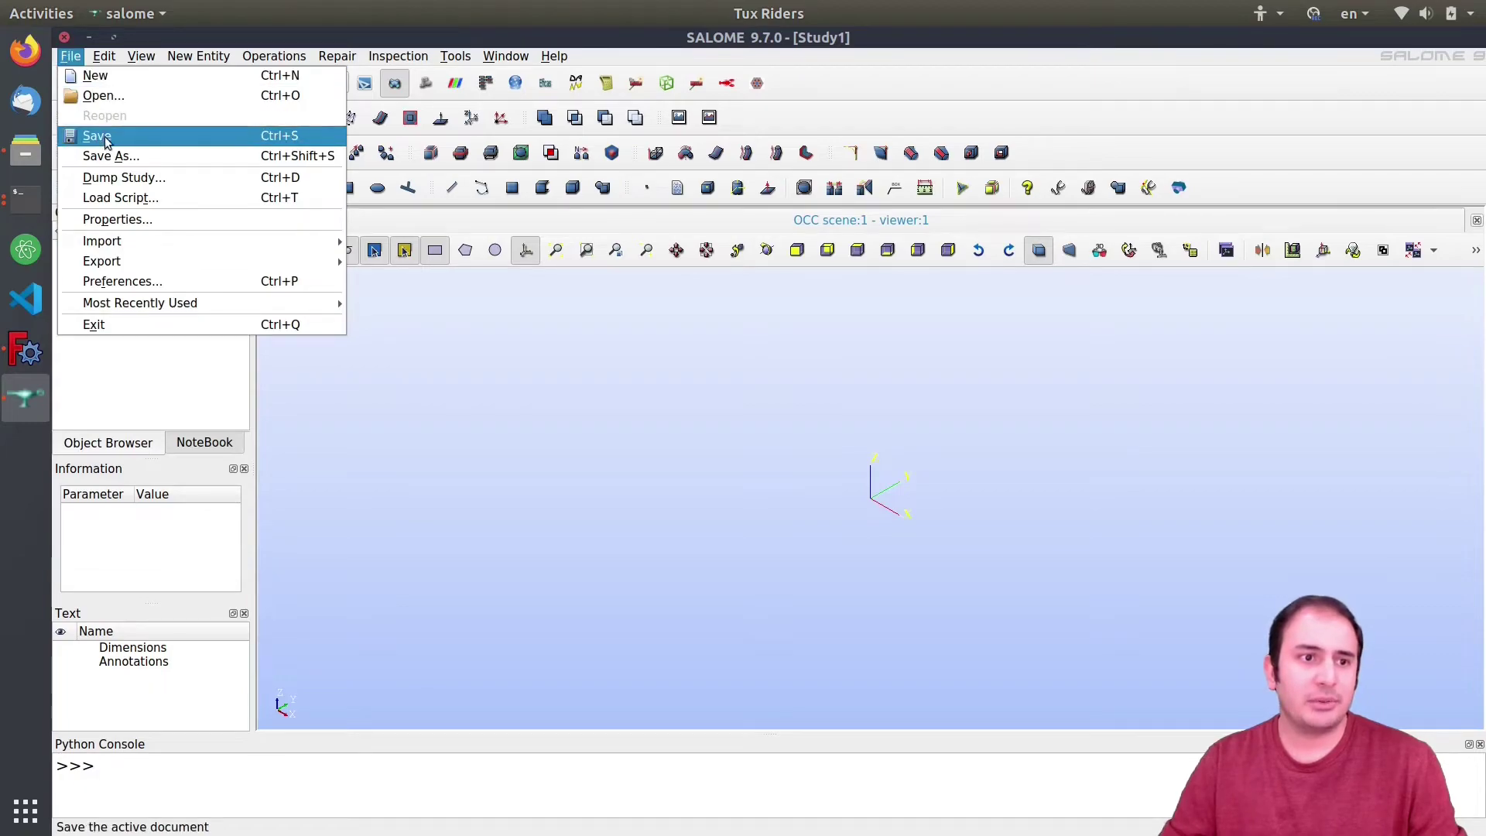
pyautogui.moveTo(310, 240)
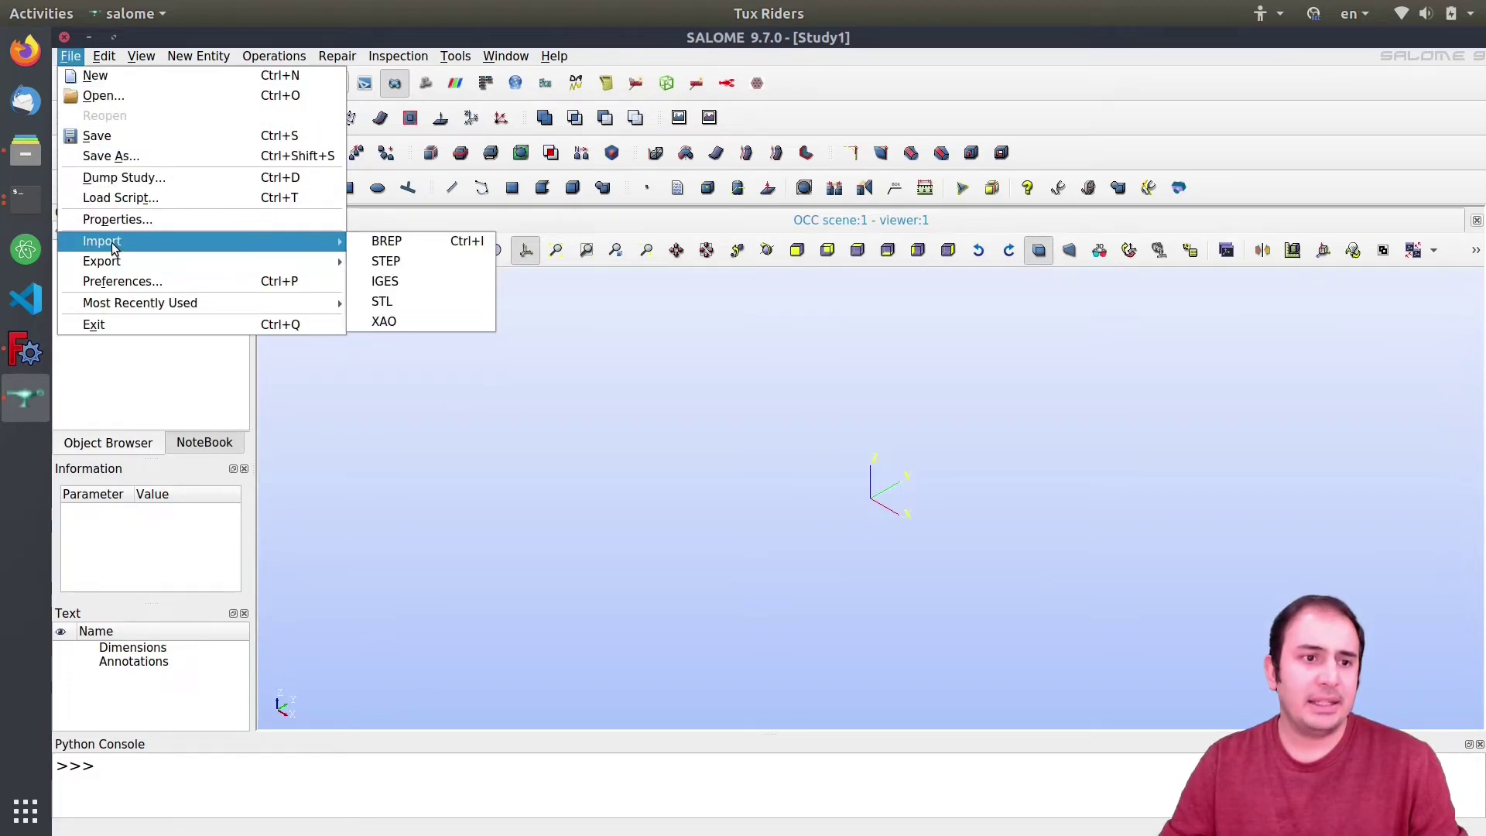
pyautogui.click(430, 265)
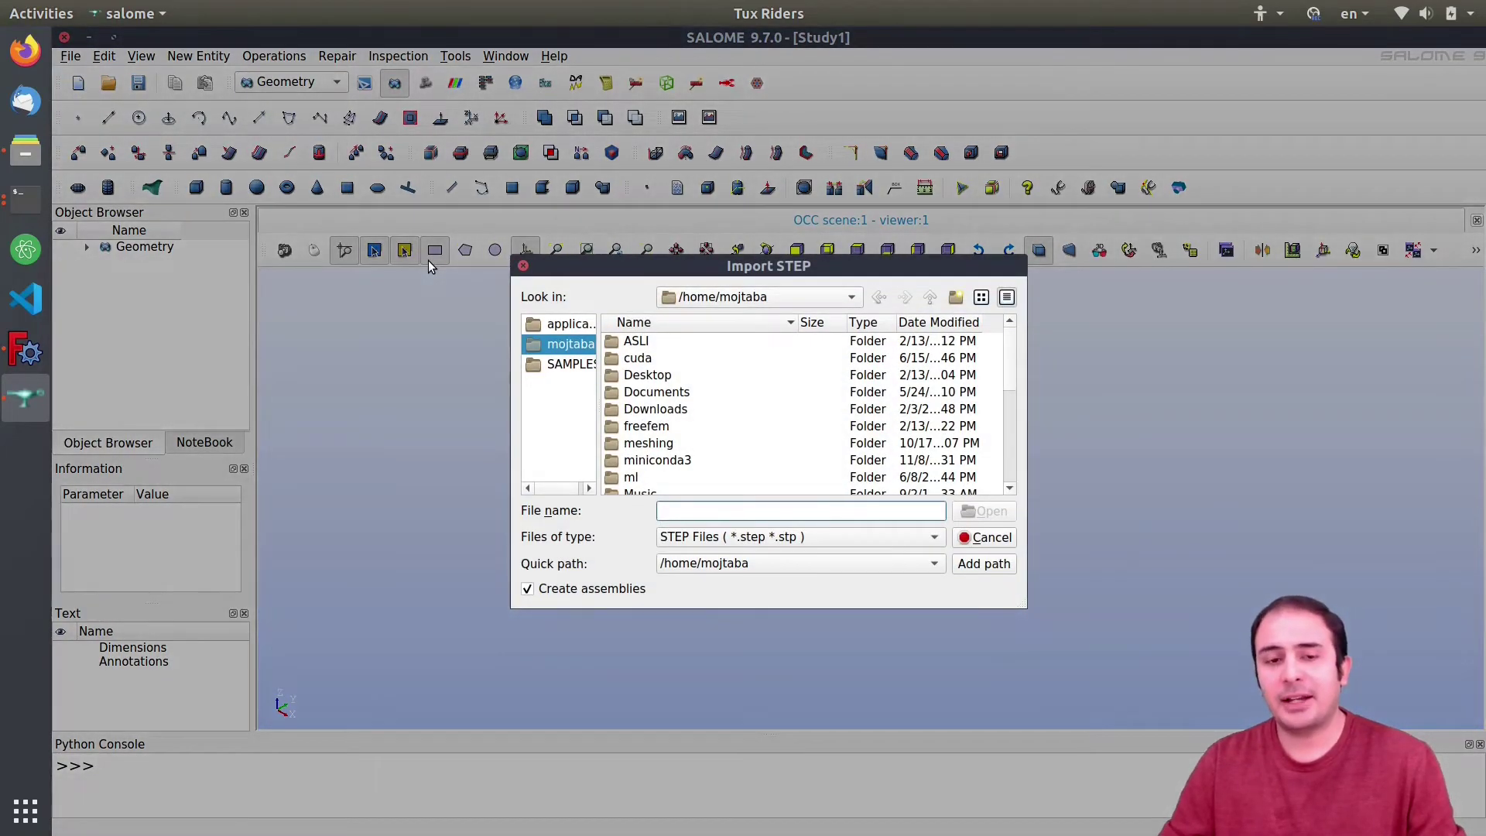
pyautogui.doubleClick(649, 376)
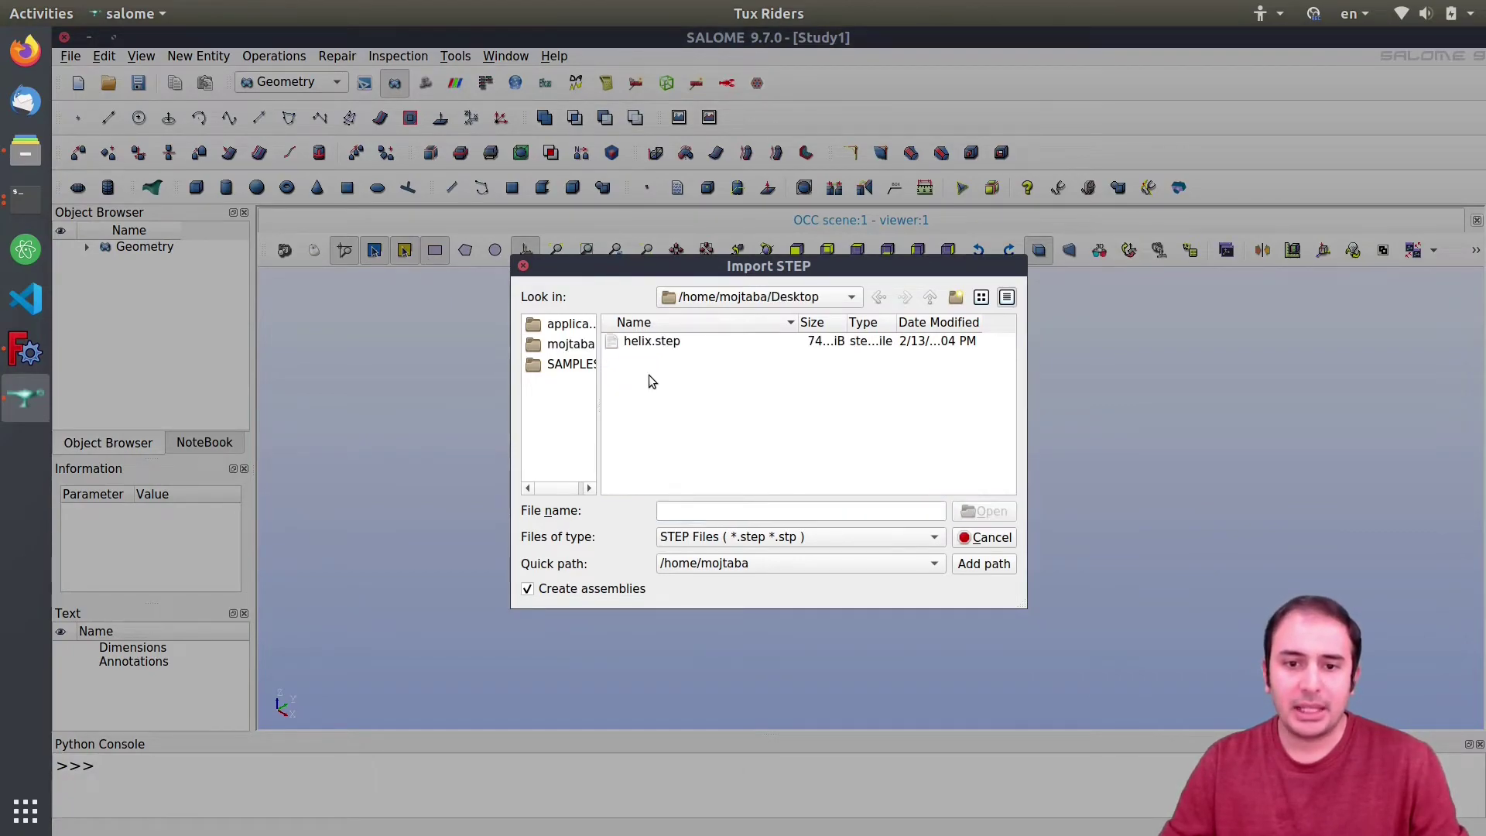
pyautogui.doubleClick(651, 345)
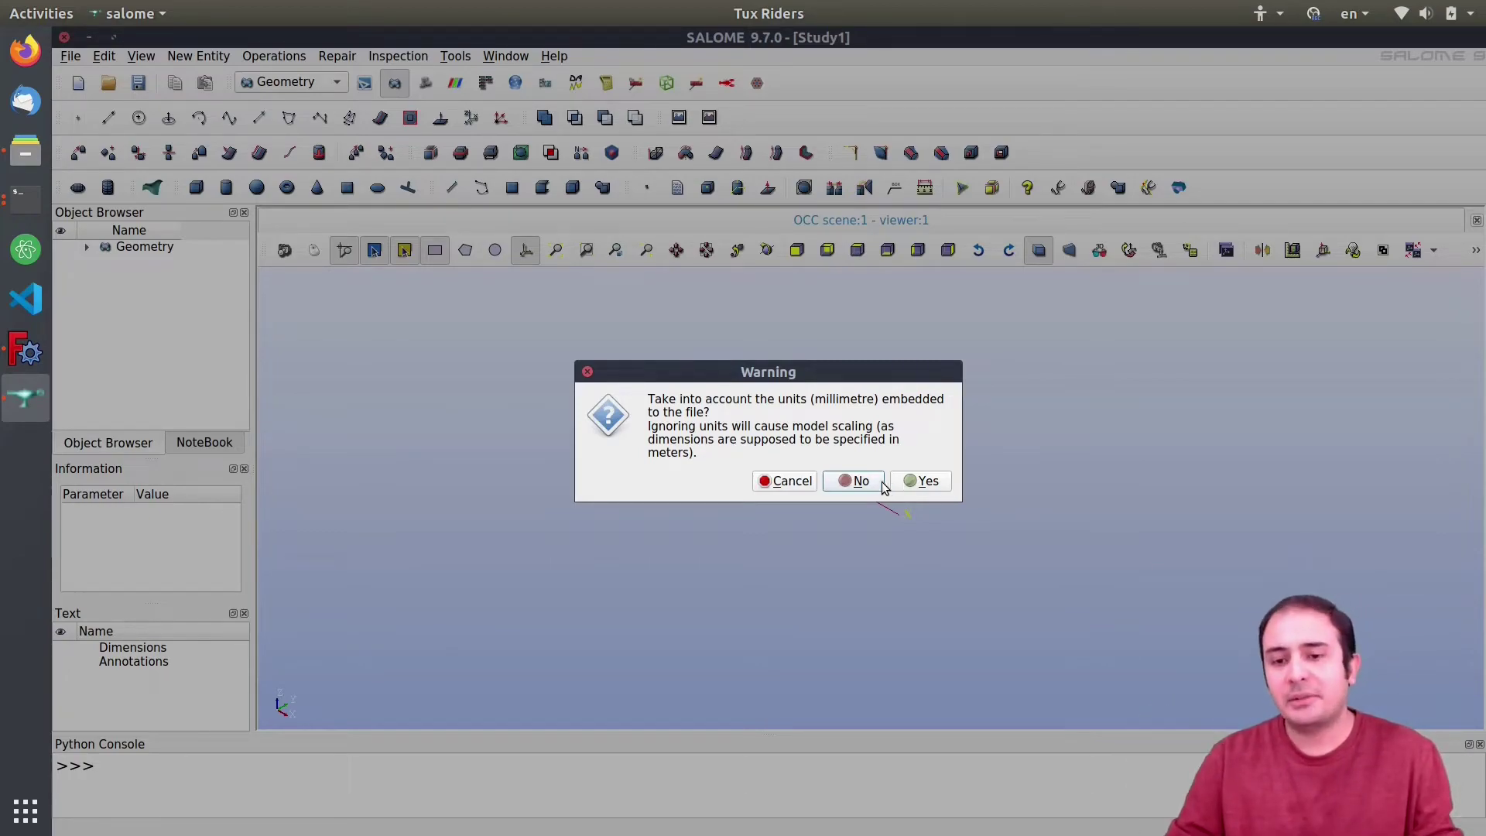
pyautogui.click(921, 481)
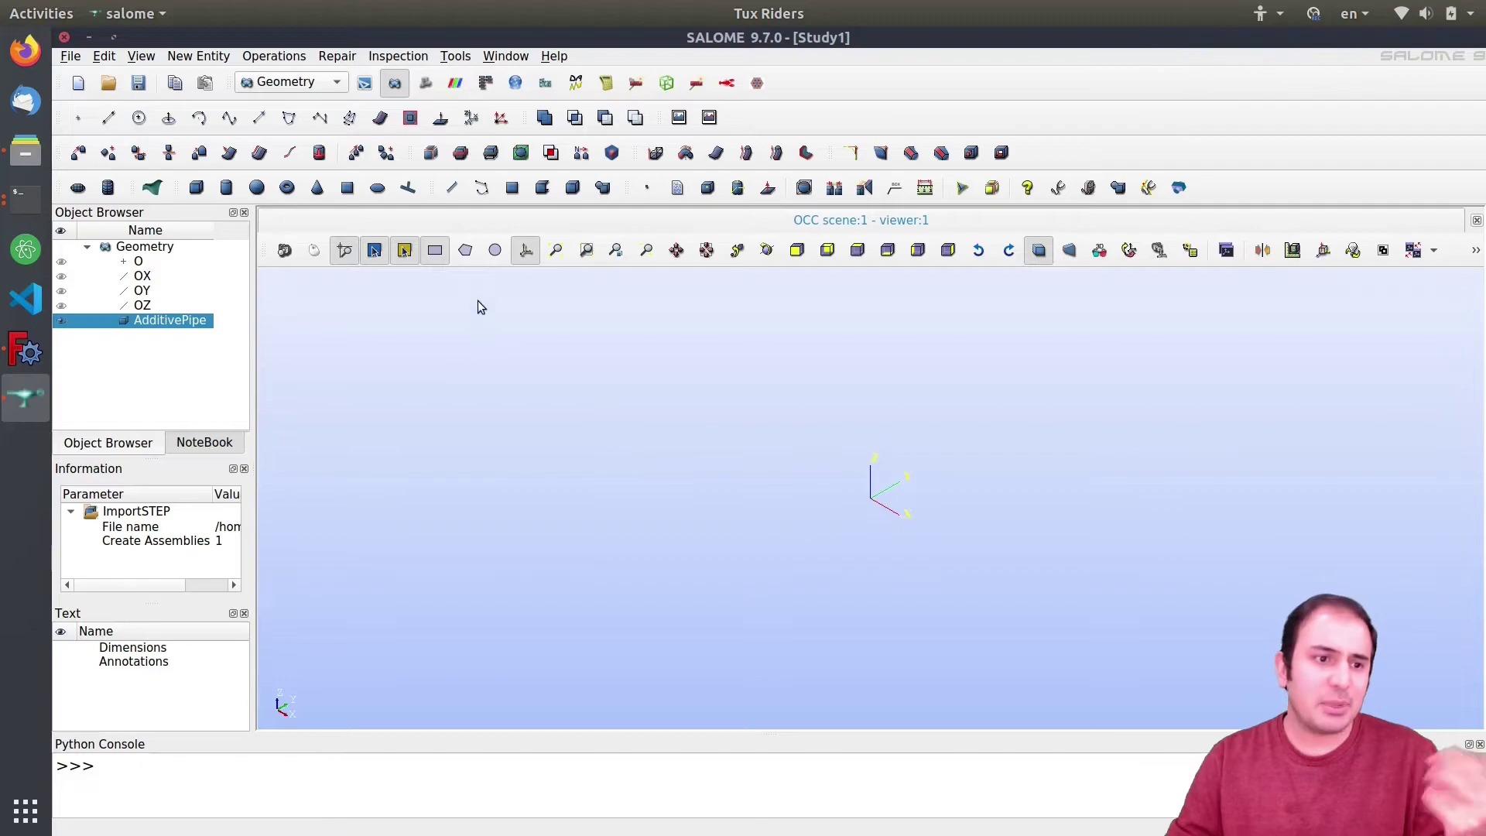
# Step: Fit the AdditivePipe spring to the viewer and rotate it slightly to inspect it
pyautogui.click(555, 250)
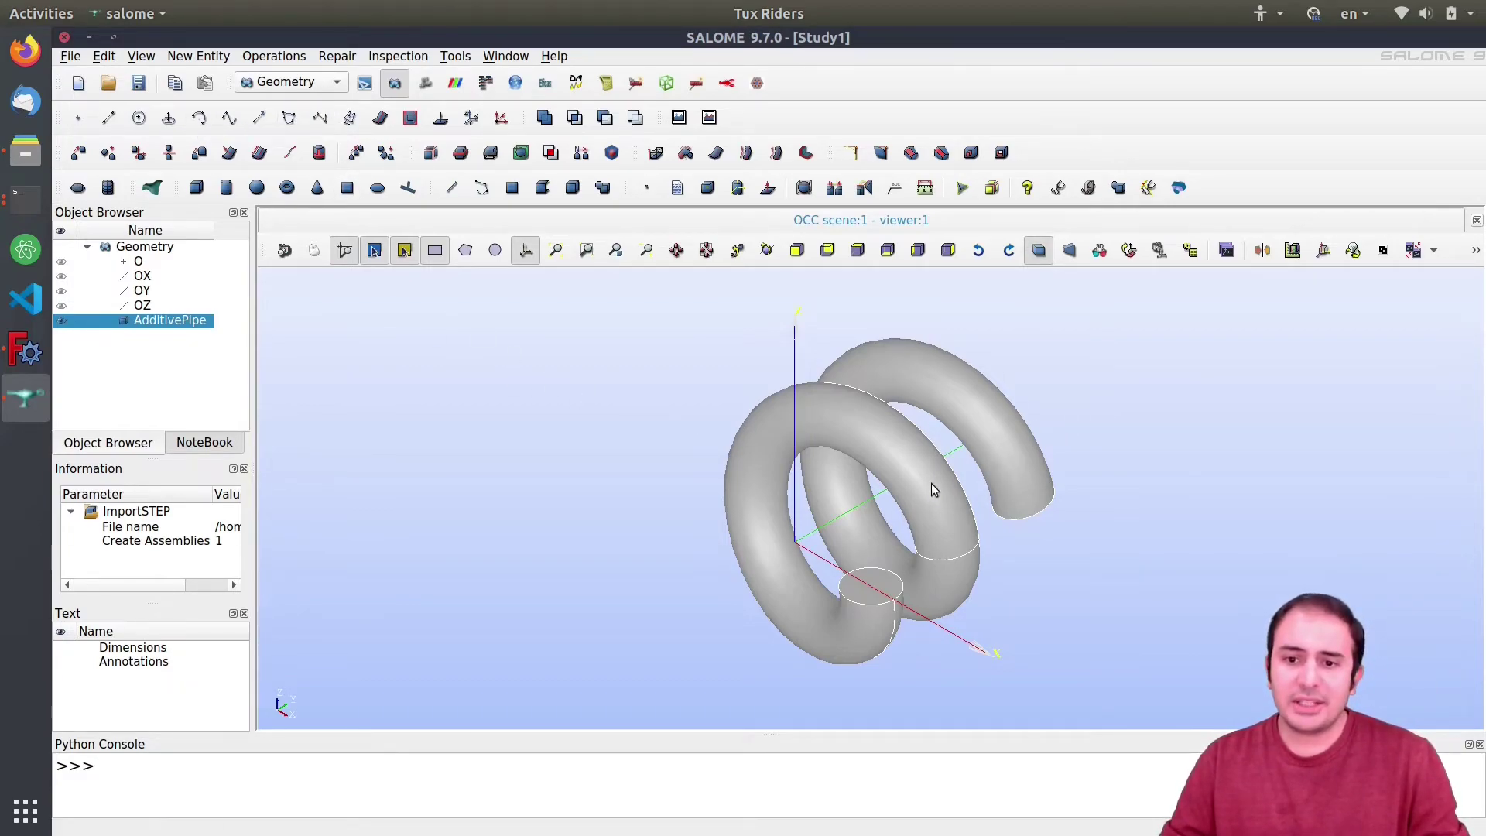
pyautogui.keyDown('ctrl'); pyautogui.moveTo(1038, 458); pyautogui.dragTo(767, 548, button='right'); pyautogui.keyUp('ctrl')
pyautogui.rightClick(141, 325)
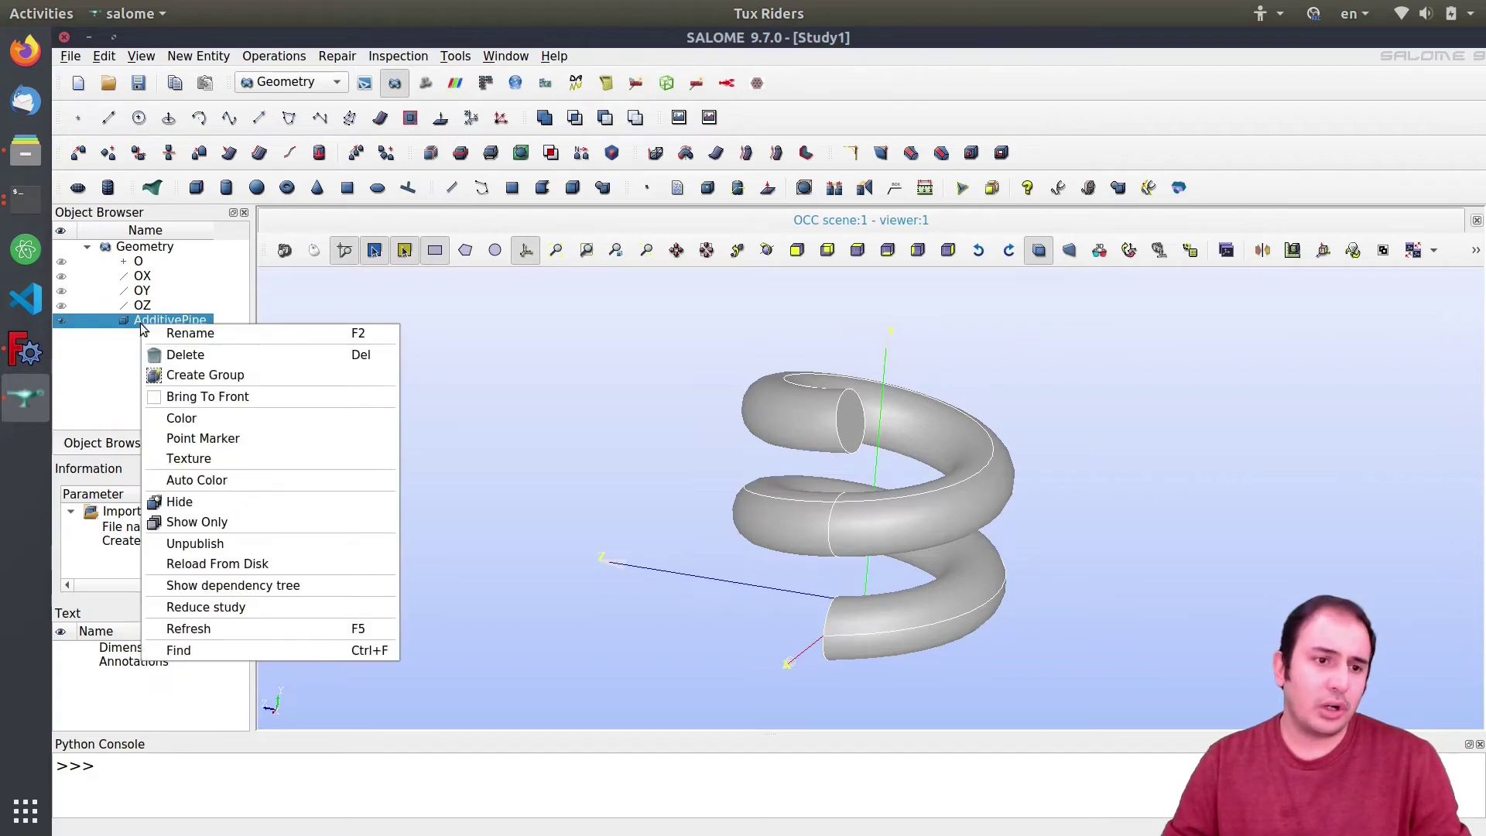
pyautogui.click(193, 79)
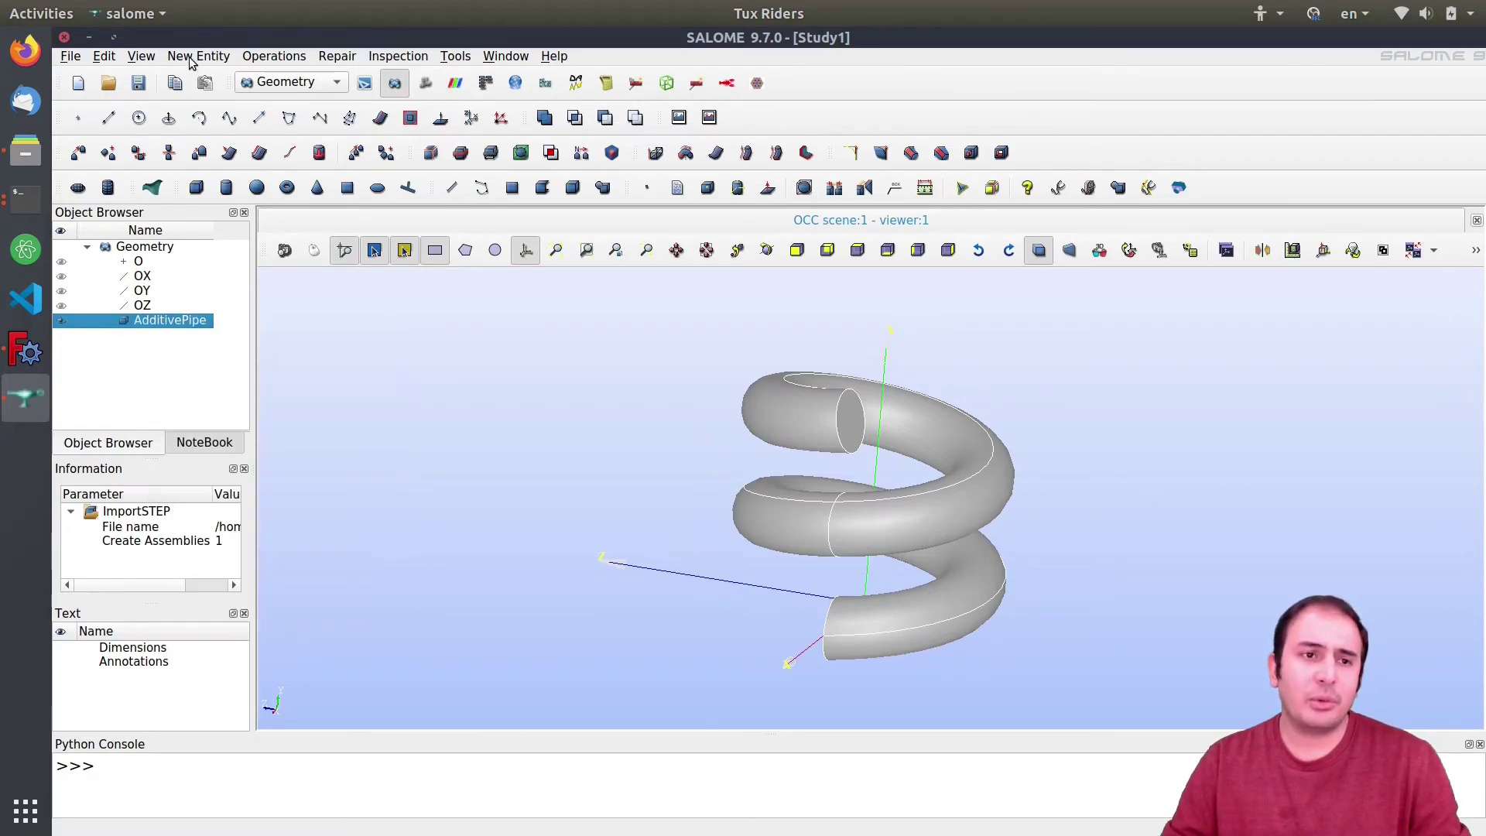
pyautogui.click(198, 56)
pyautogui.moveTo(364, 139)
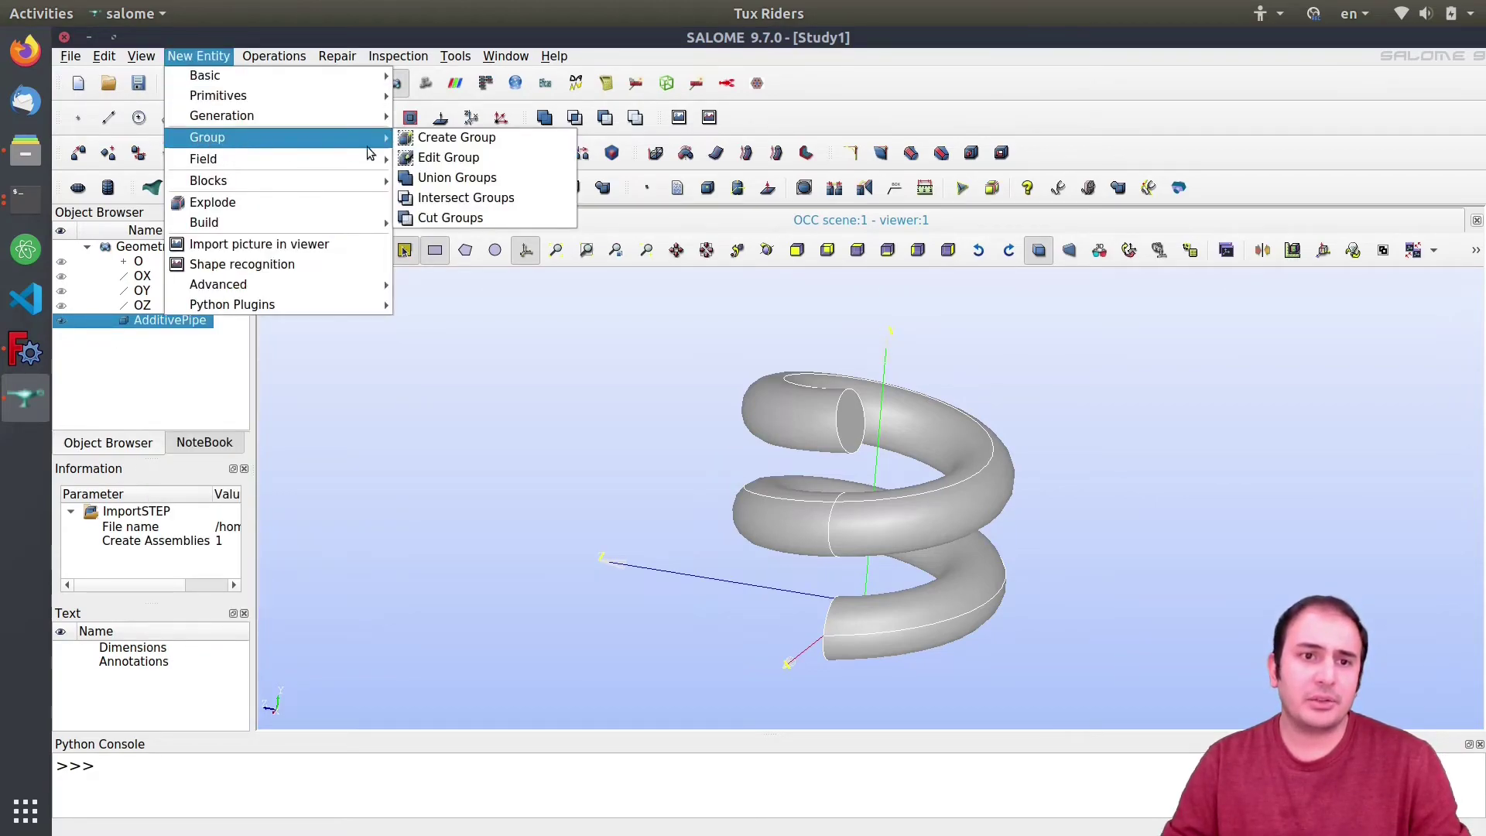
pyautogui.click(468, 146)
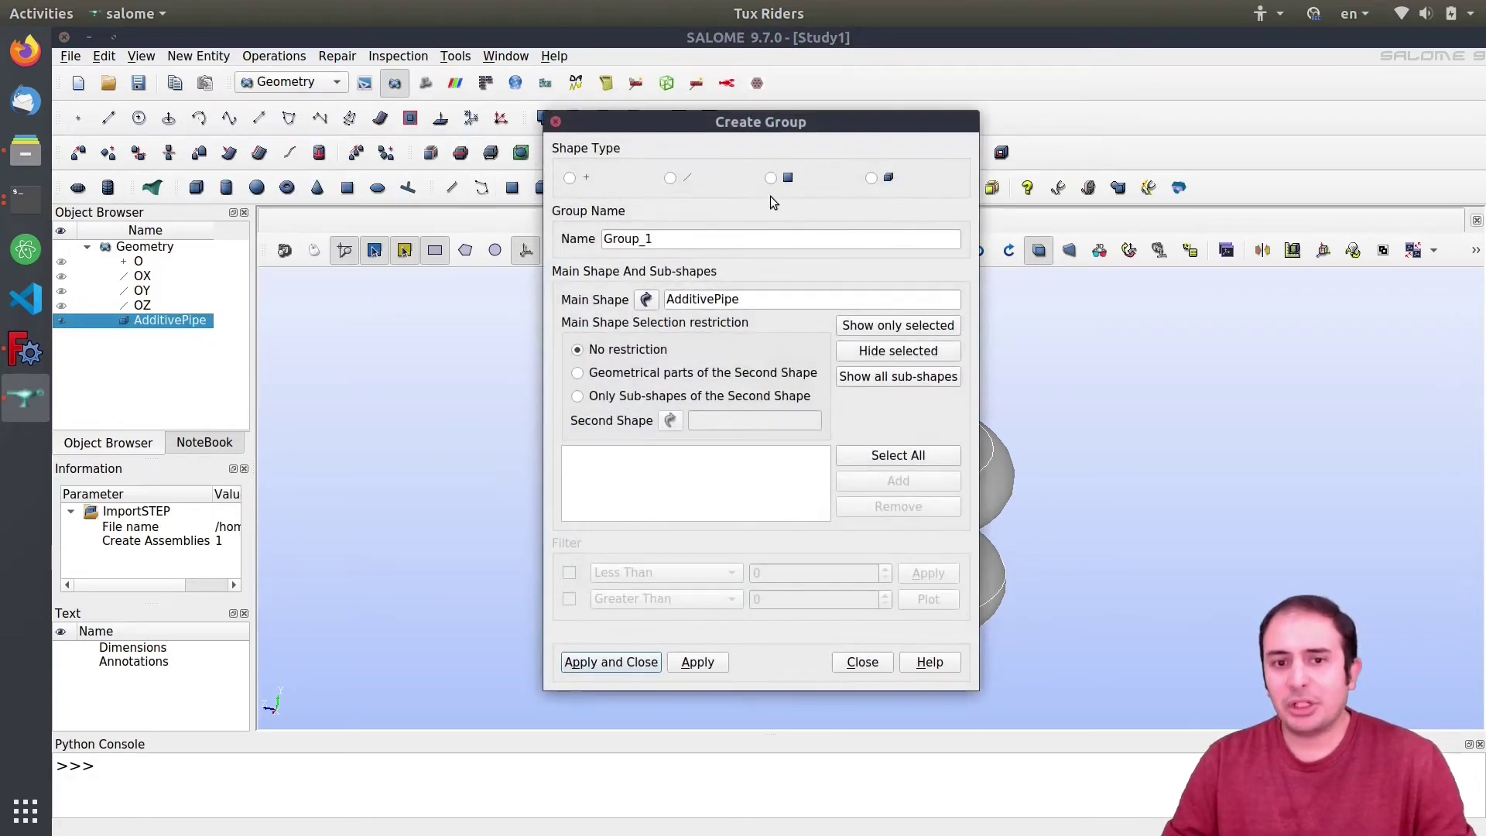
pyautogui.moveTo(741, 133); pyautogui.dragTo(407, 101)
pyautogui.click(435, 147)
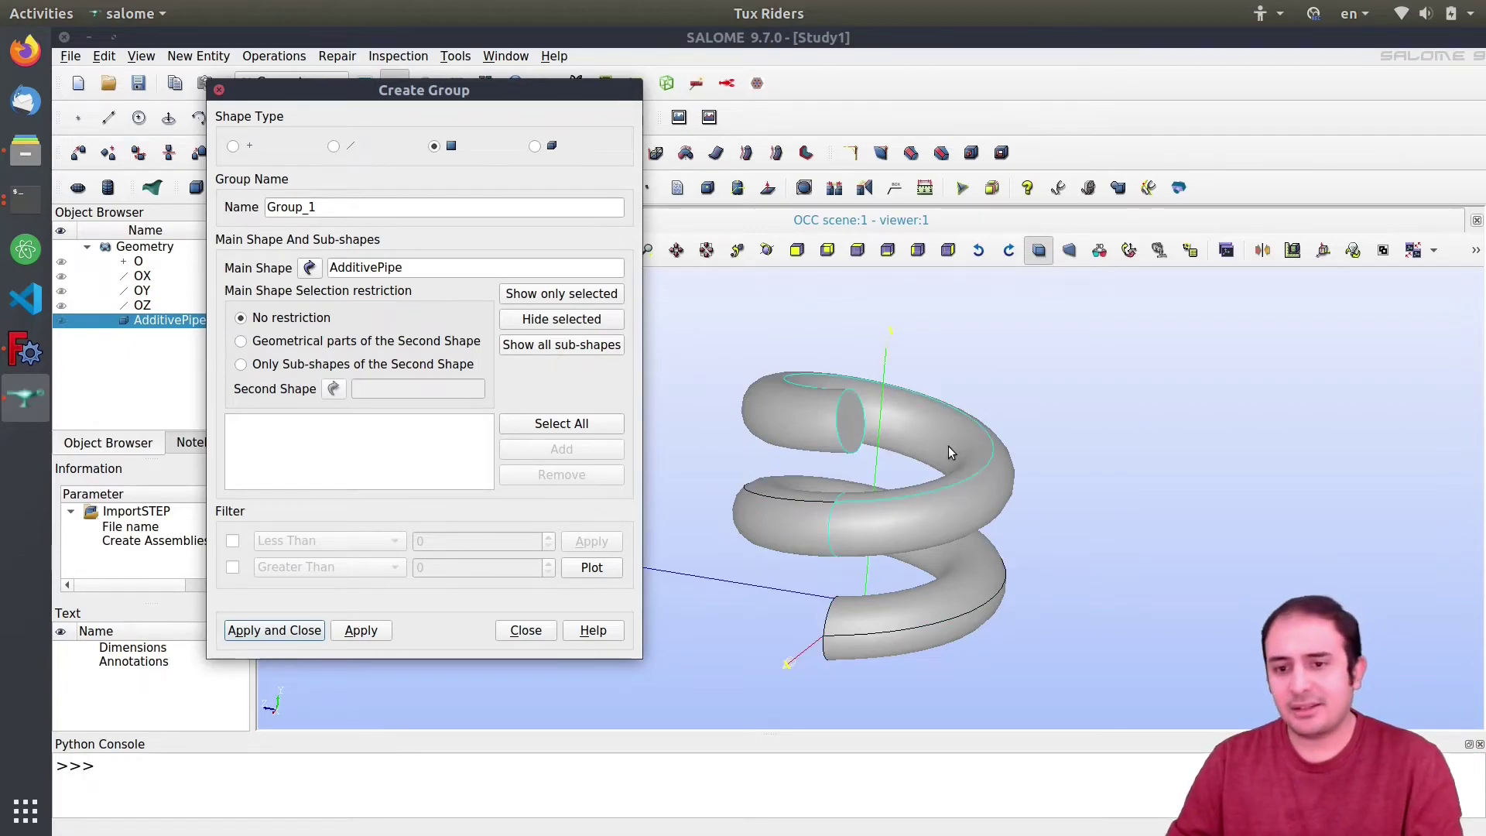
pyautogui.click(798, 432)
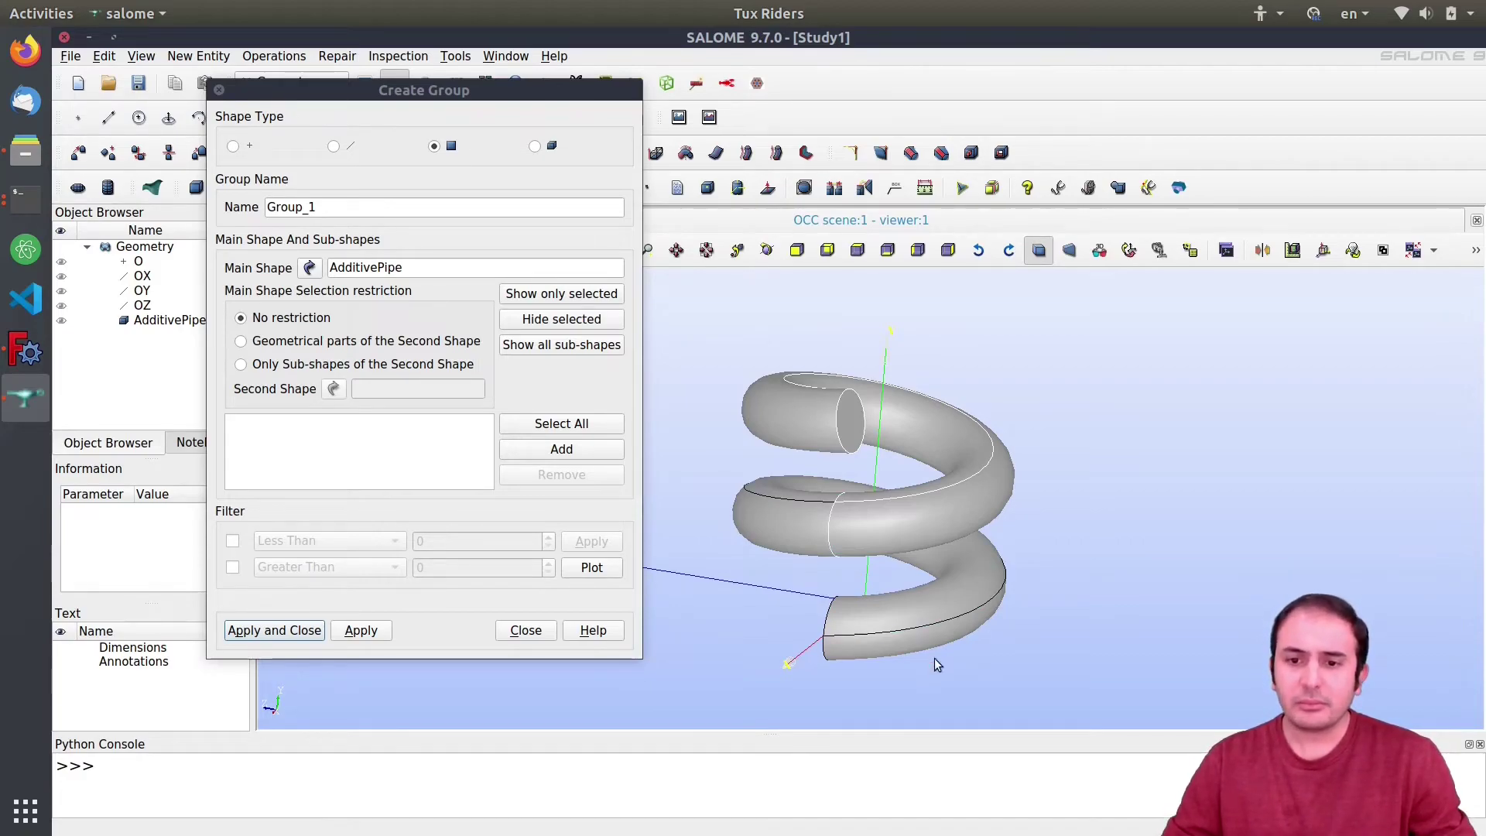
pyautogui.click(587, 455)
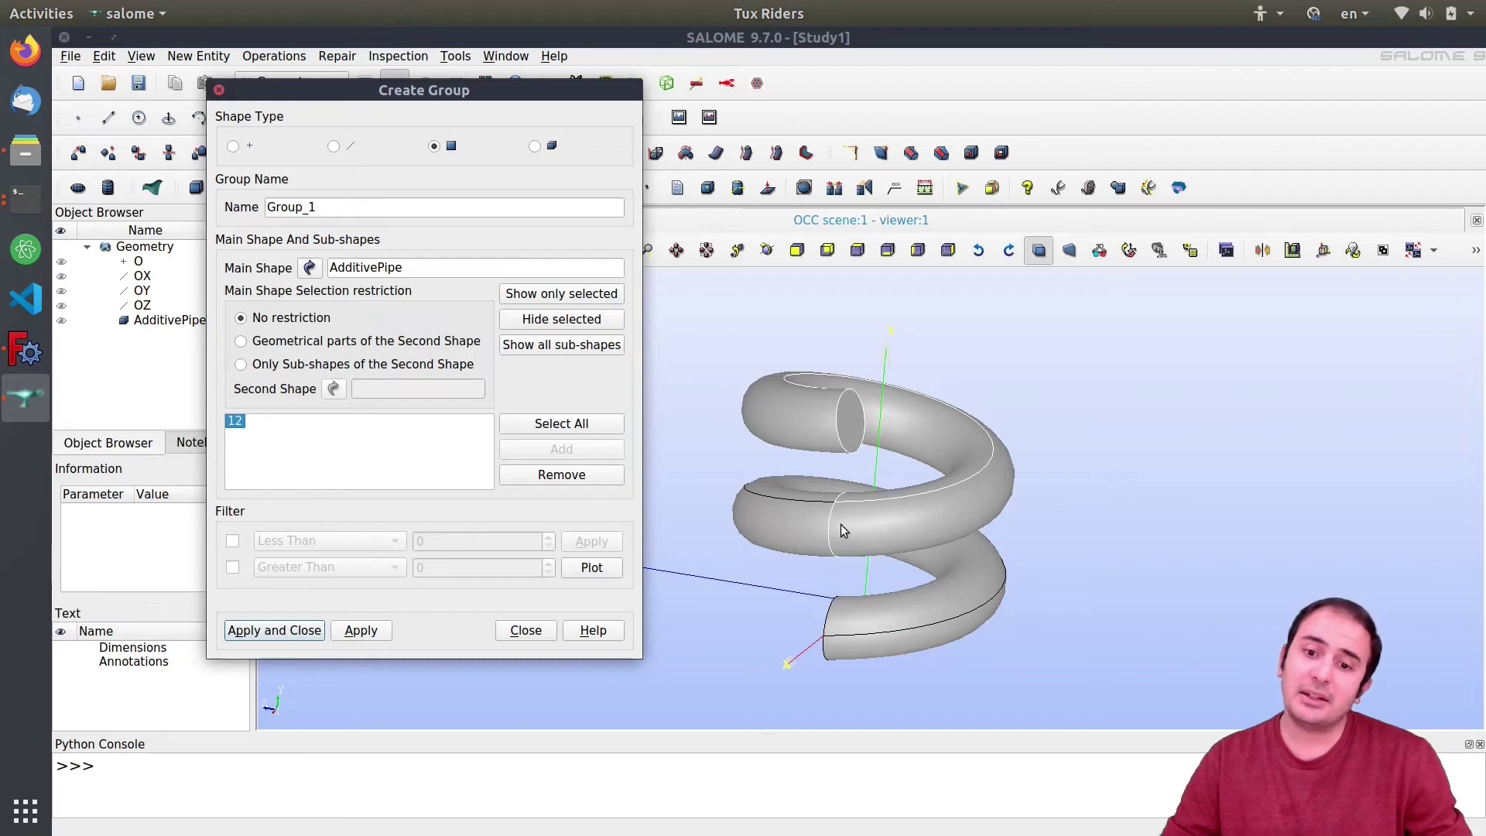
pyautogui.click(894, 533)
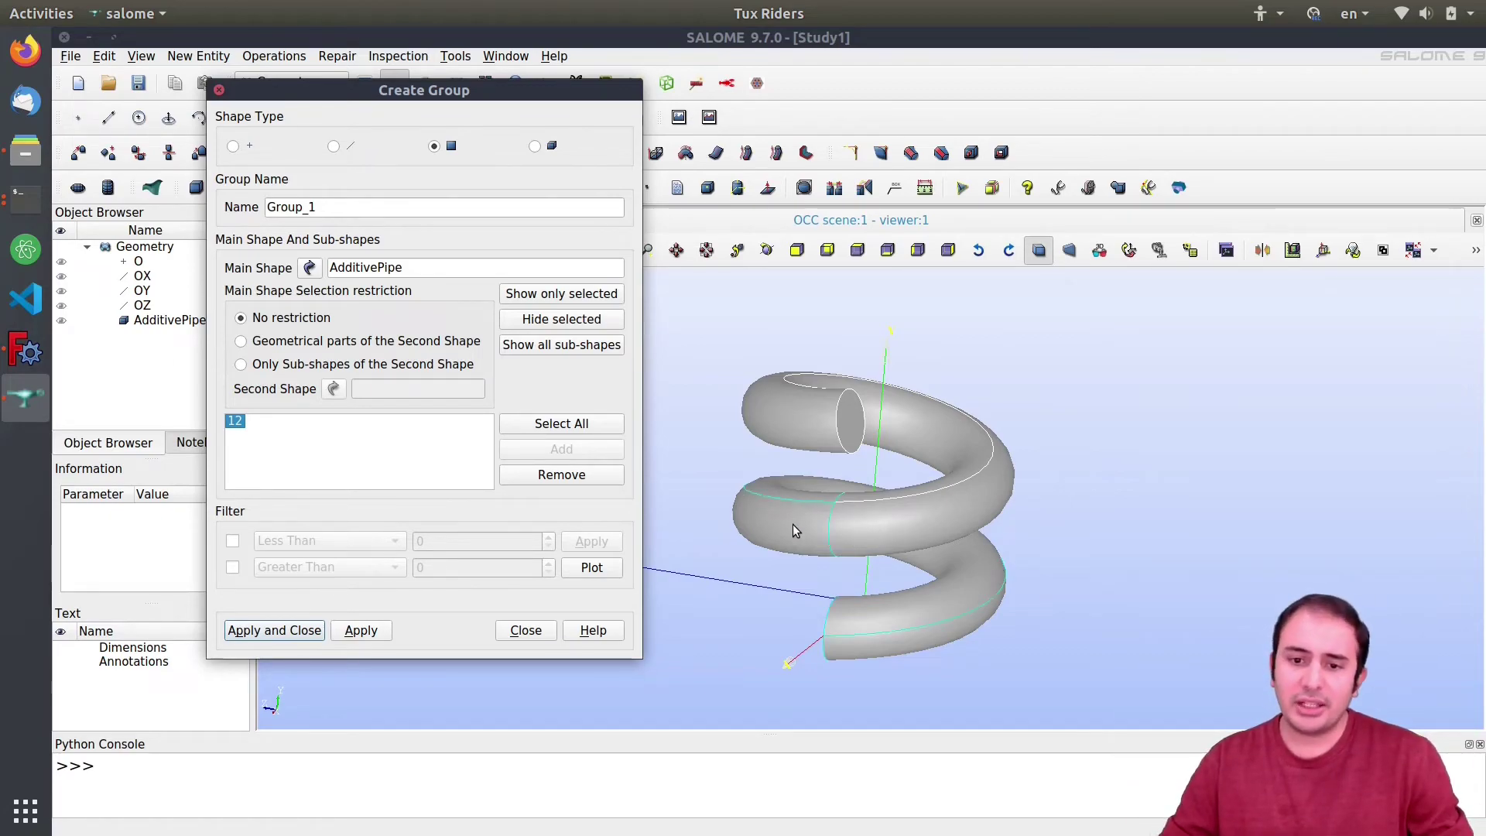
pyautogui.click(562, 452)
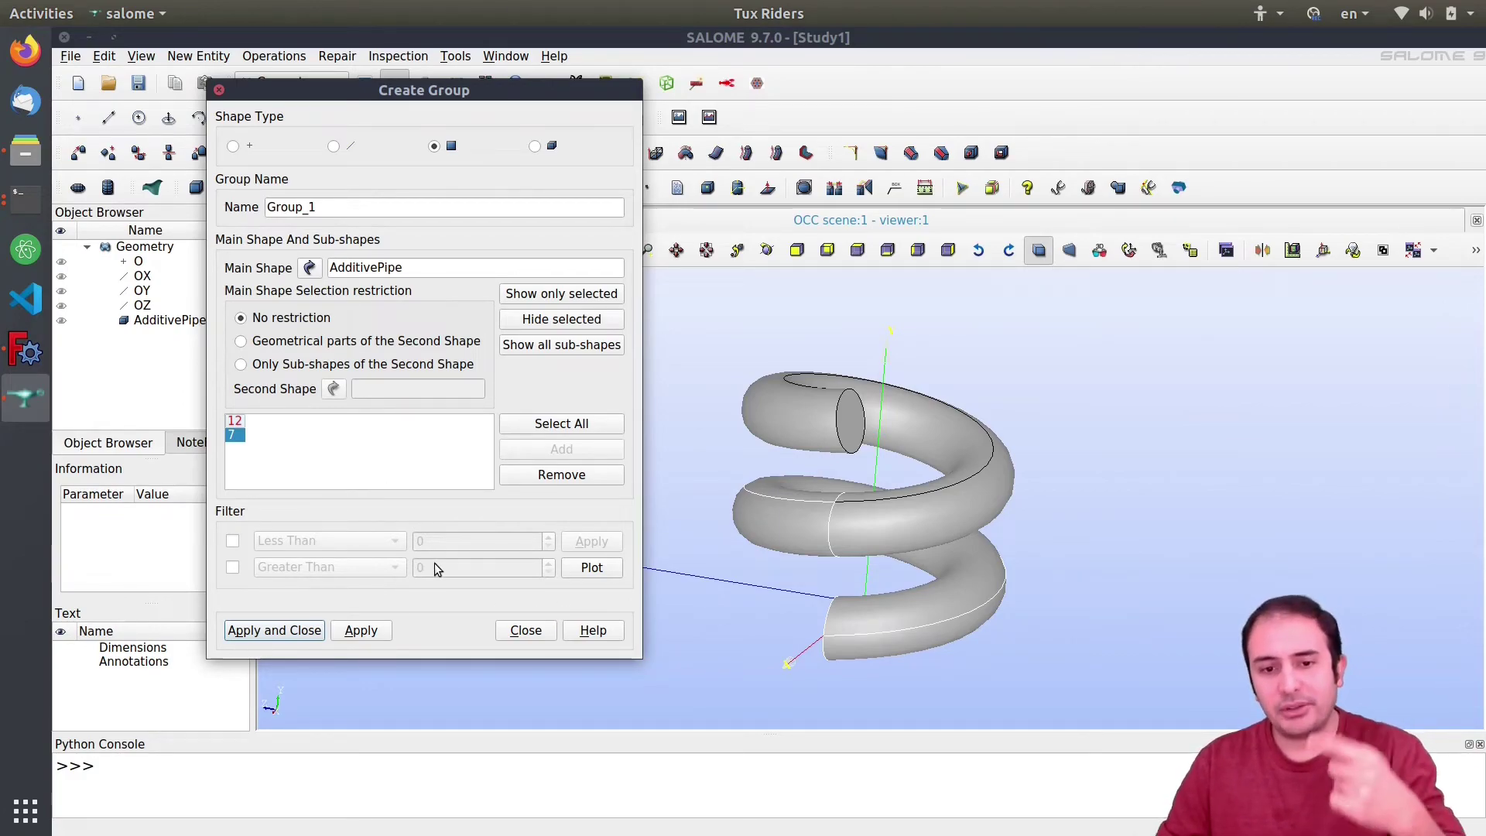
# Step: Abandon the group, switch to the Mesh module and start a new mesh on AdditivePipe
pyautogui.click(535, 632)
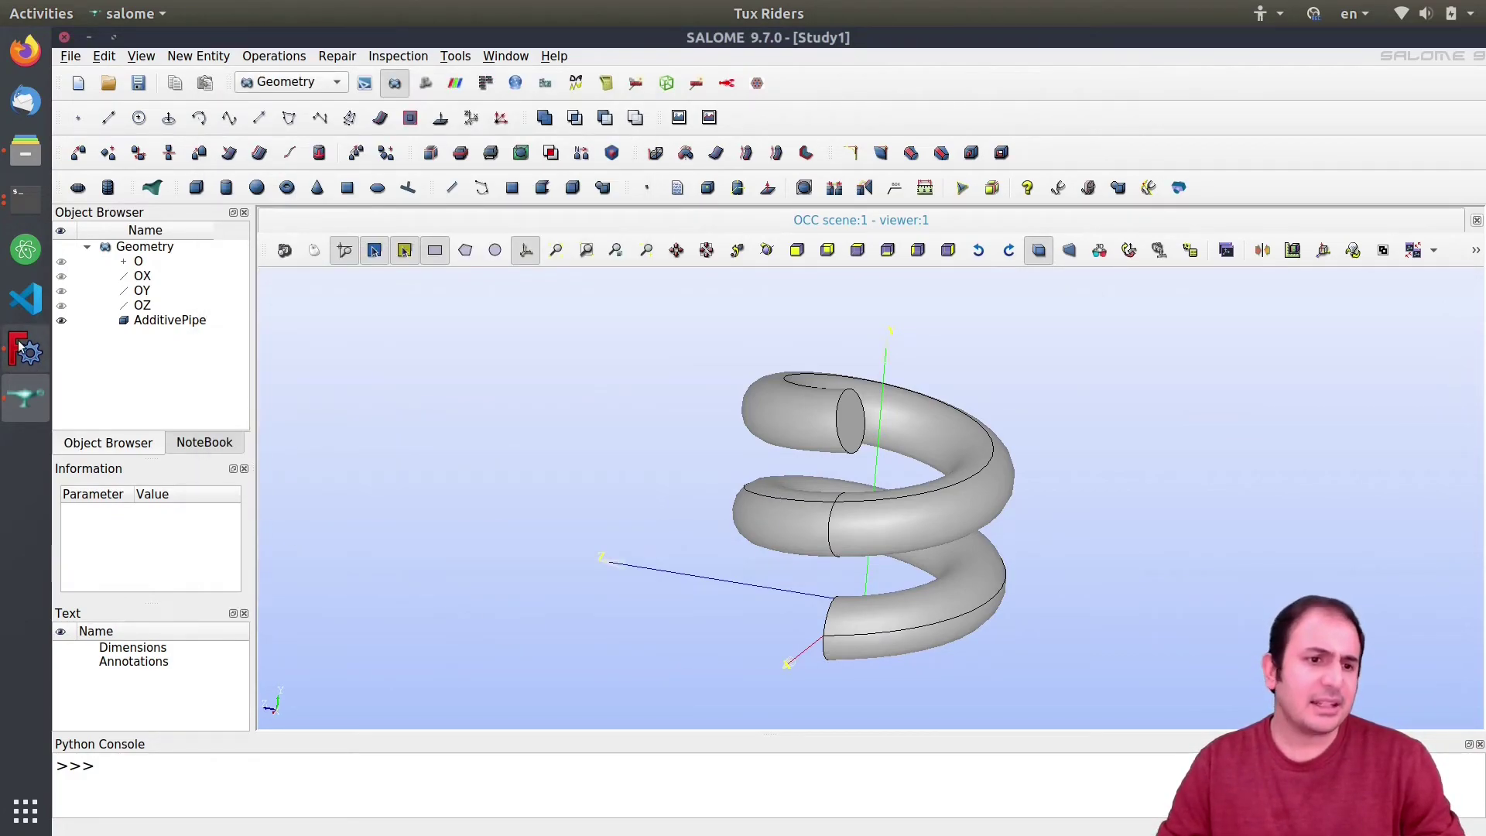
pyautogui.click(288, 82)
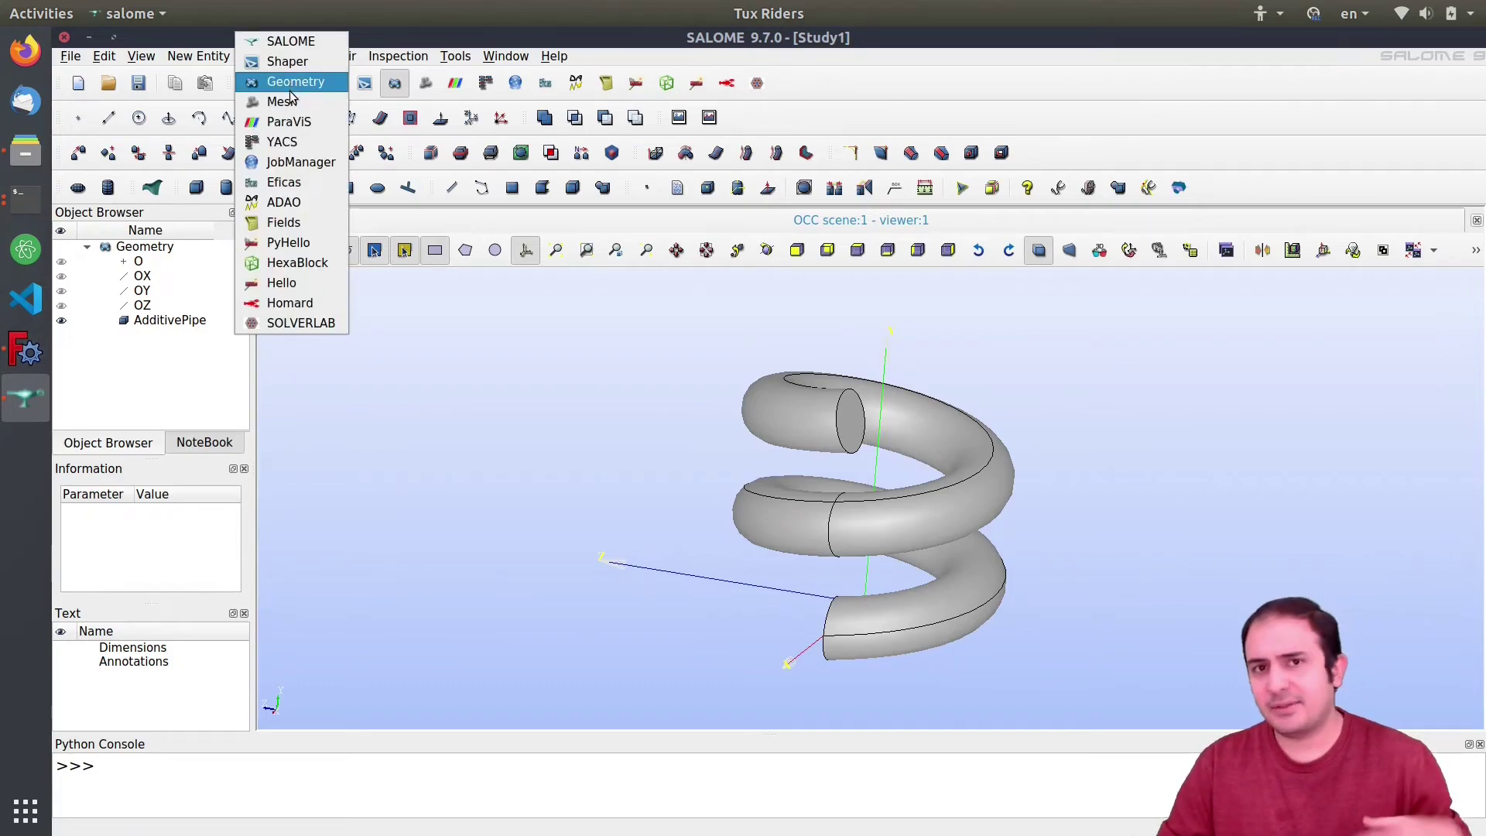
pyautogui.click(284, 102)
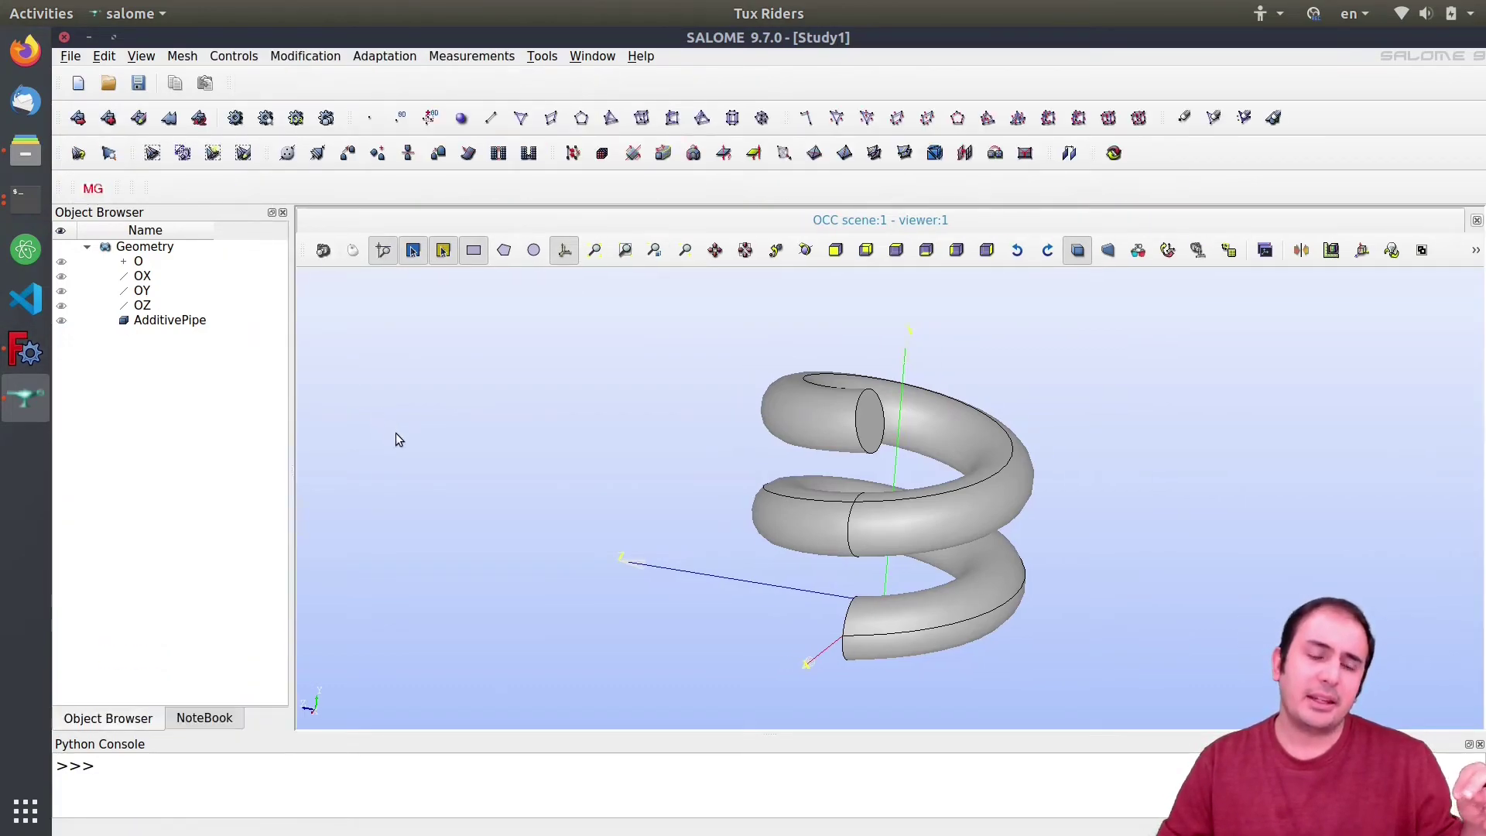
pyautogui.click(158, 323)
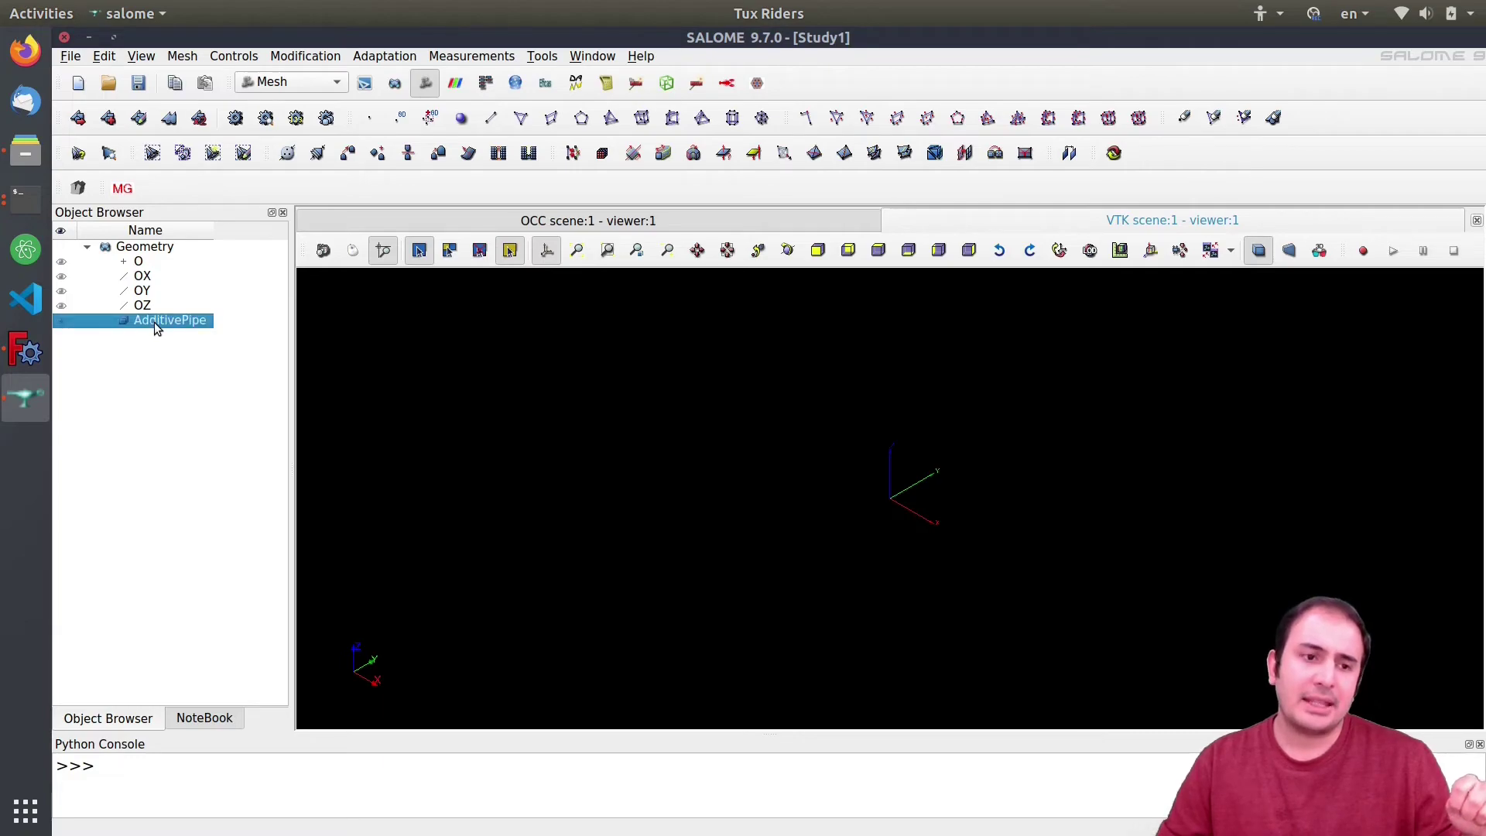
pyautogui.rightClick(155, 322)
pyautogui.click(81, 118)
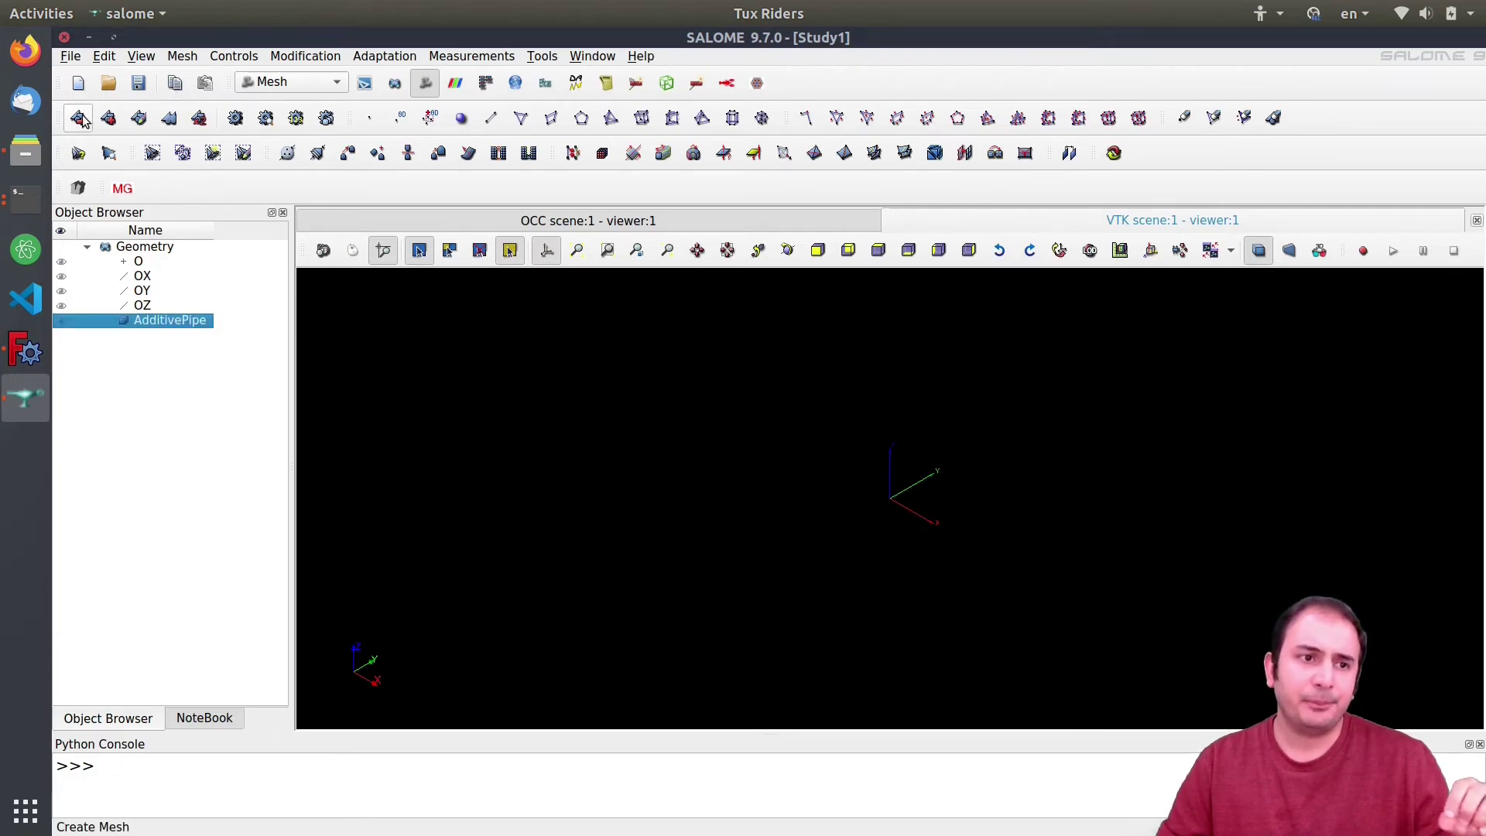
pyautogui.click(81, 118)
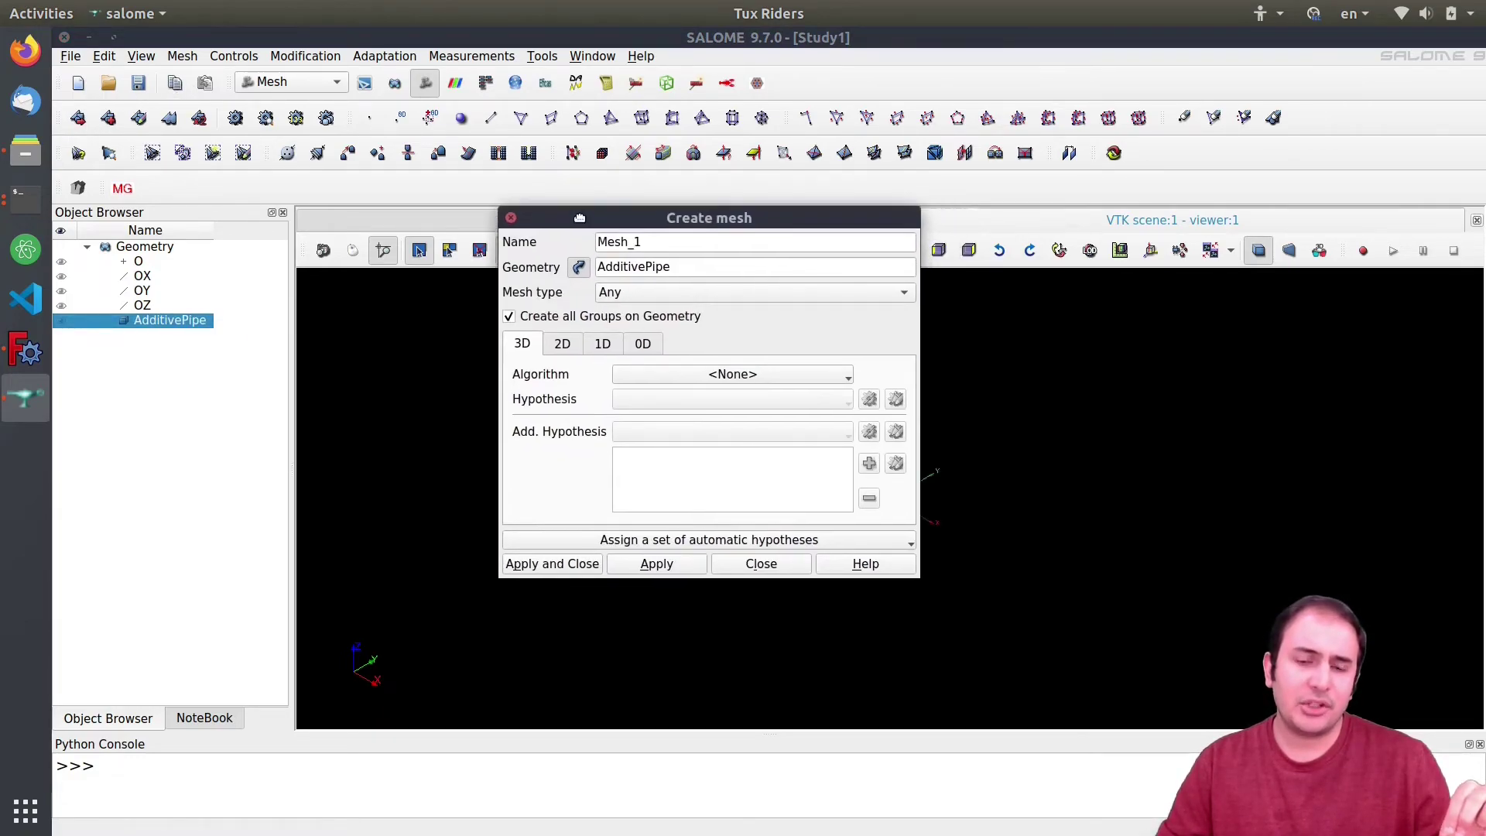
# Step: Make the mesh Tetrahedral with NETGEN 1D-2D-3D and default-sized NETGEN 3D Parameters_1
pyautogui.click(627, 291)
pyautogui.click(621, 347)
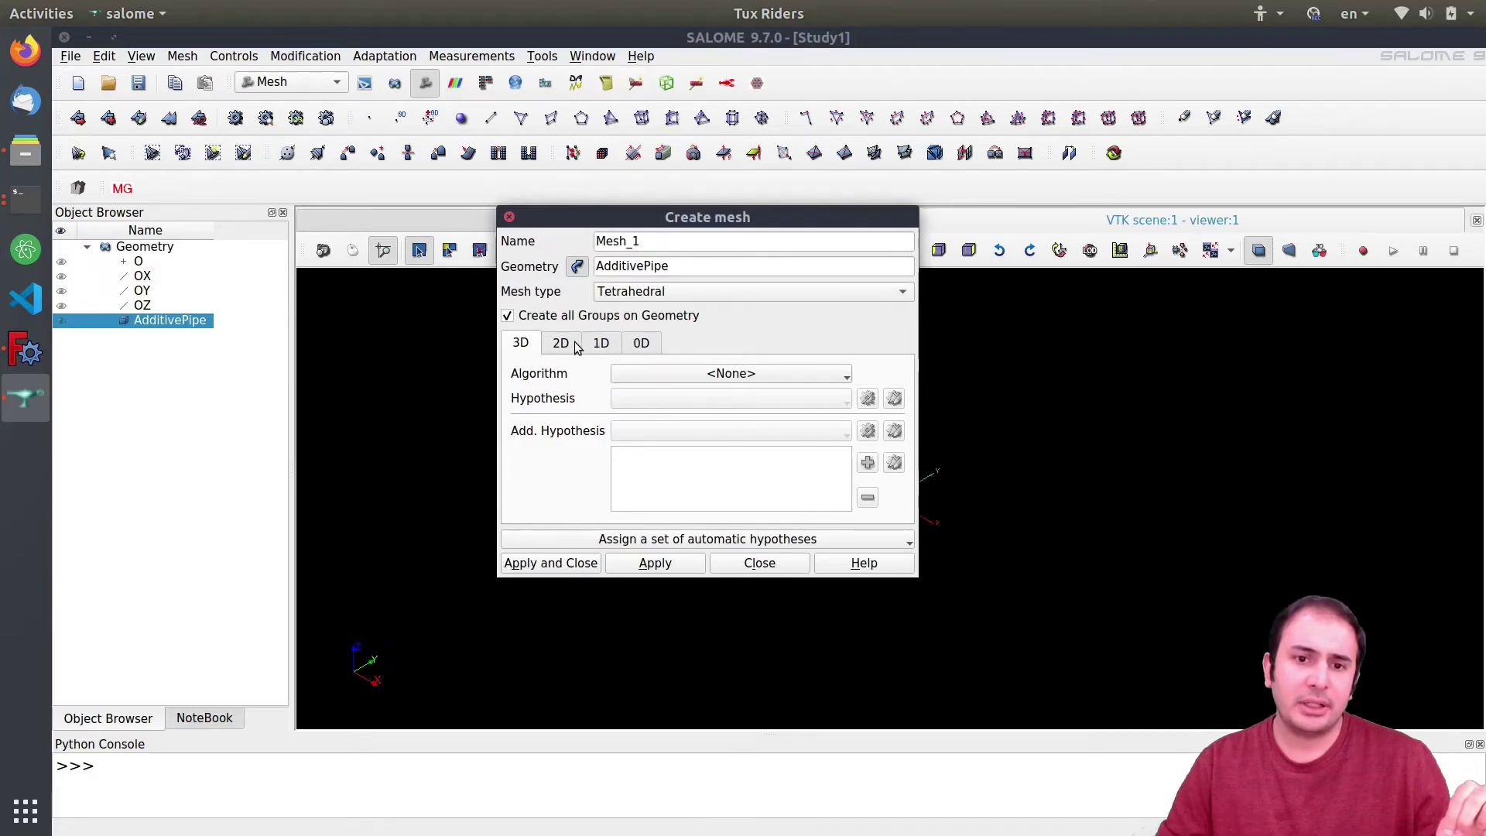
pyautogui.click(735, 374)
pyautogui.click(695, 434)
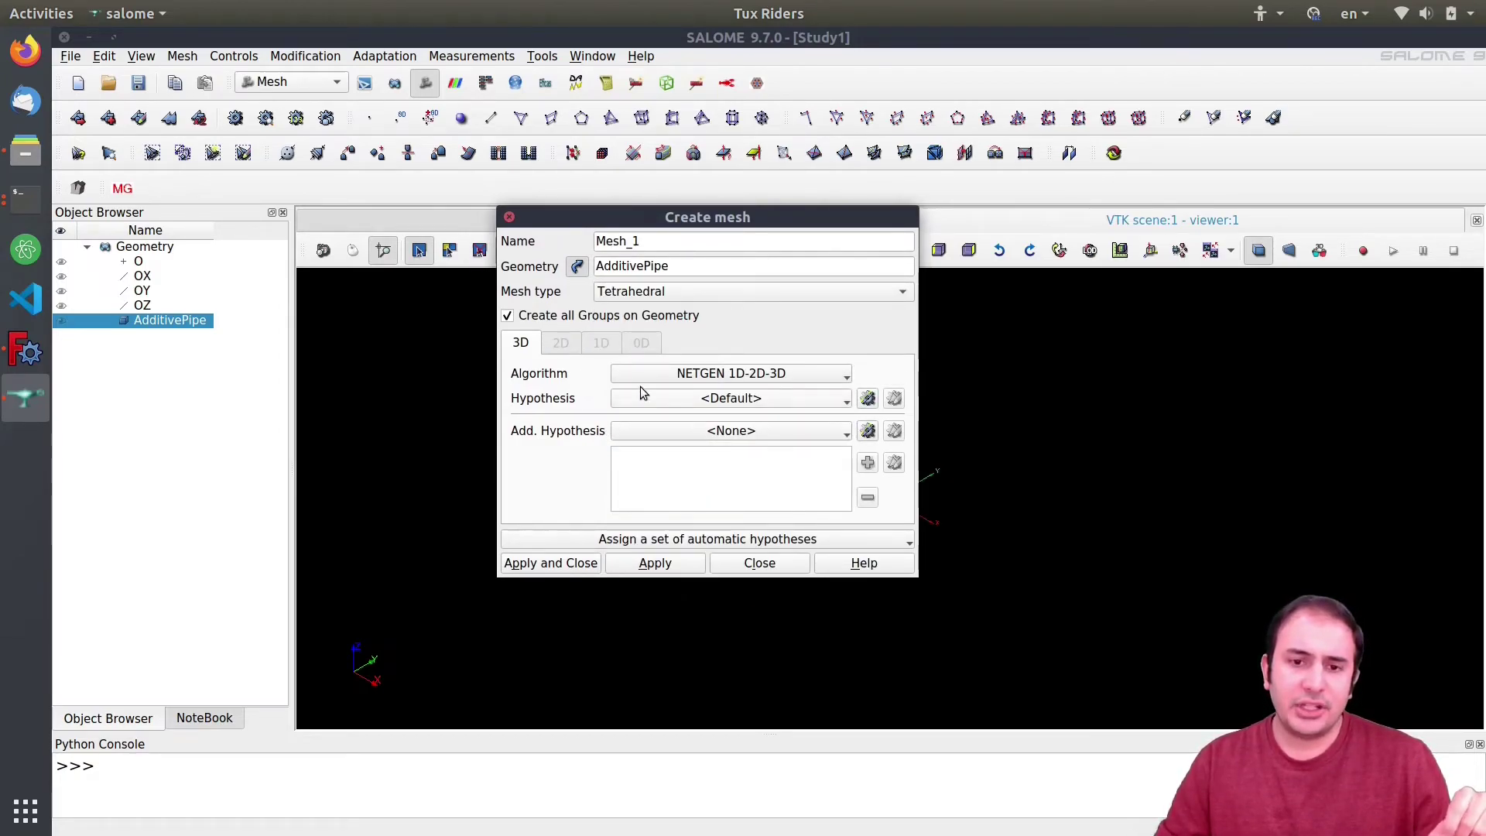
pyautogui.click(868, 397)
pyautogui.click(909, 411)
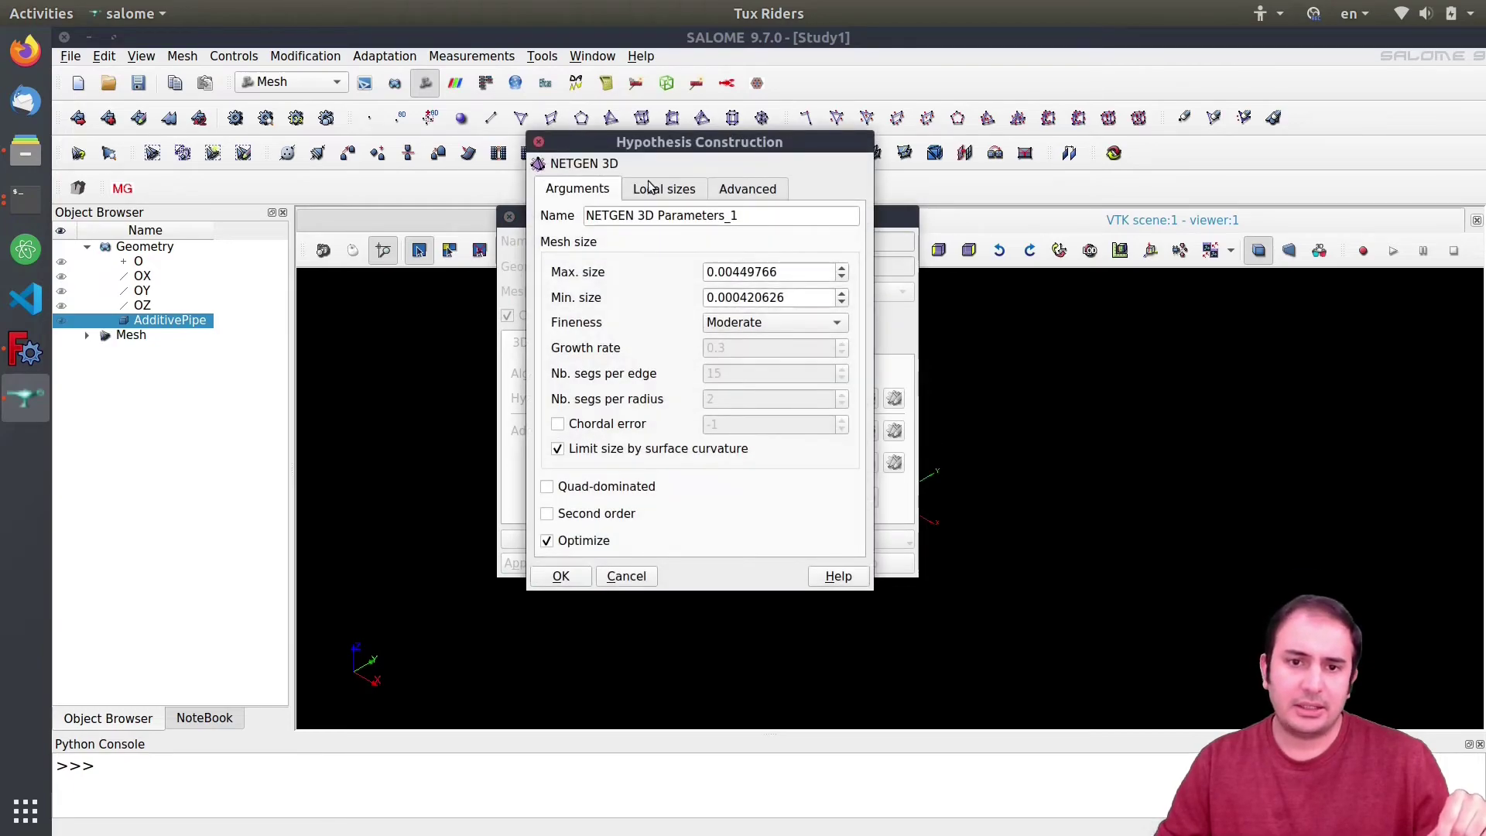
pyautogui.moveTo(793, 271); pyautogui.dragTo(676, 271)
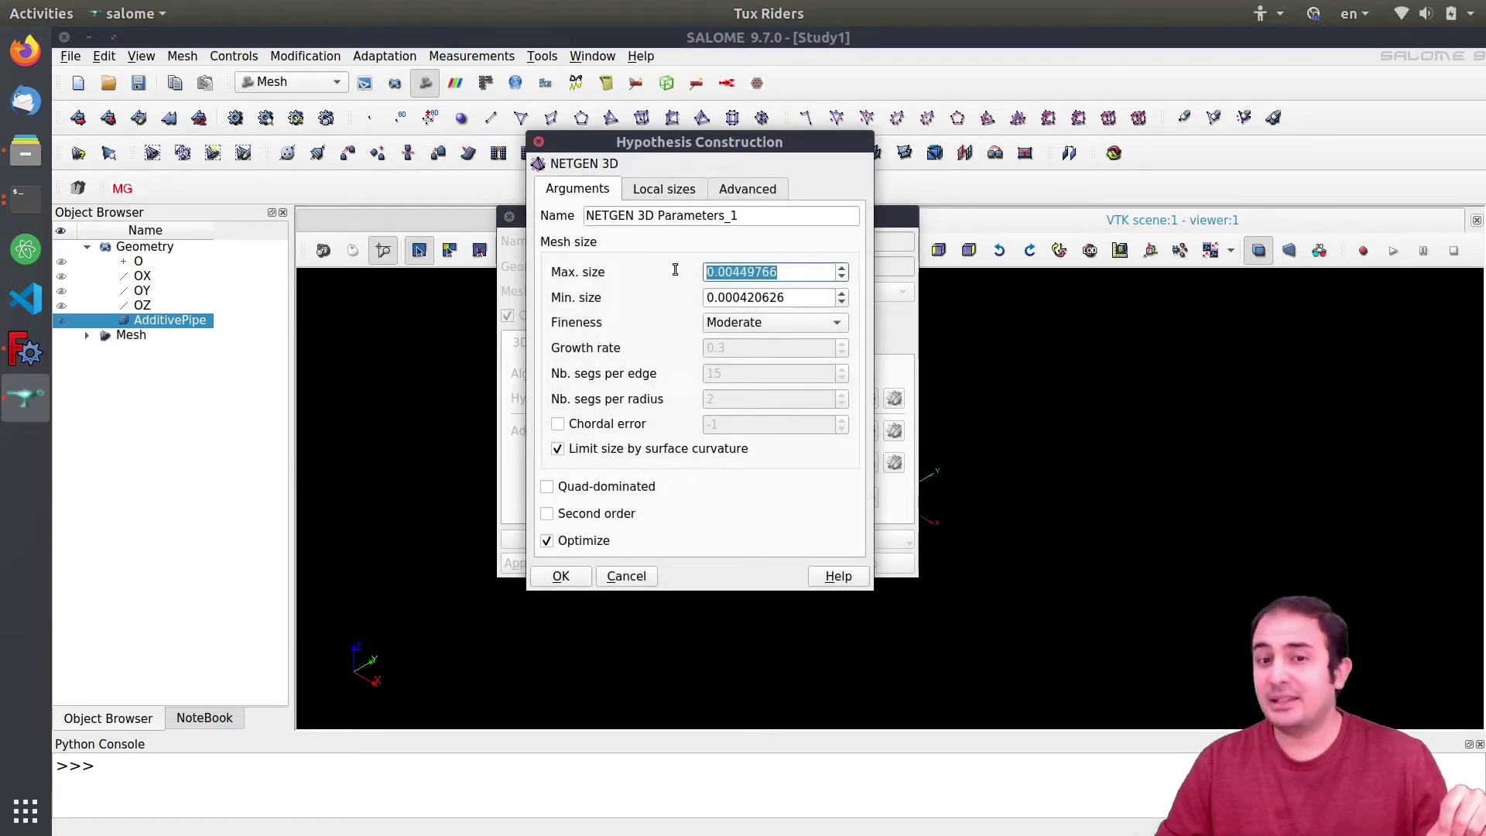
pyautogui.moveTo(815, 297); pyautogui.dragTo(699, 297)
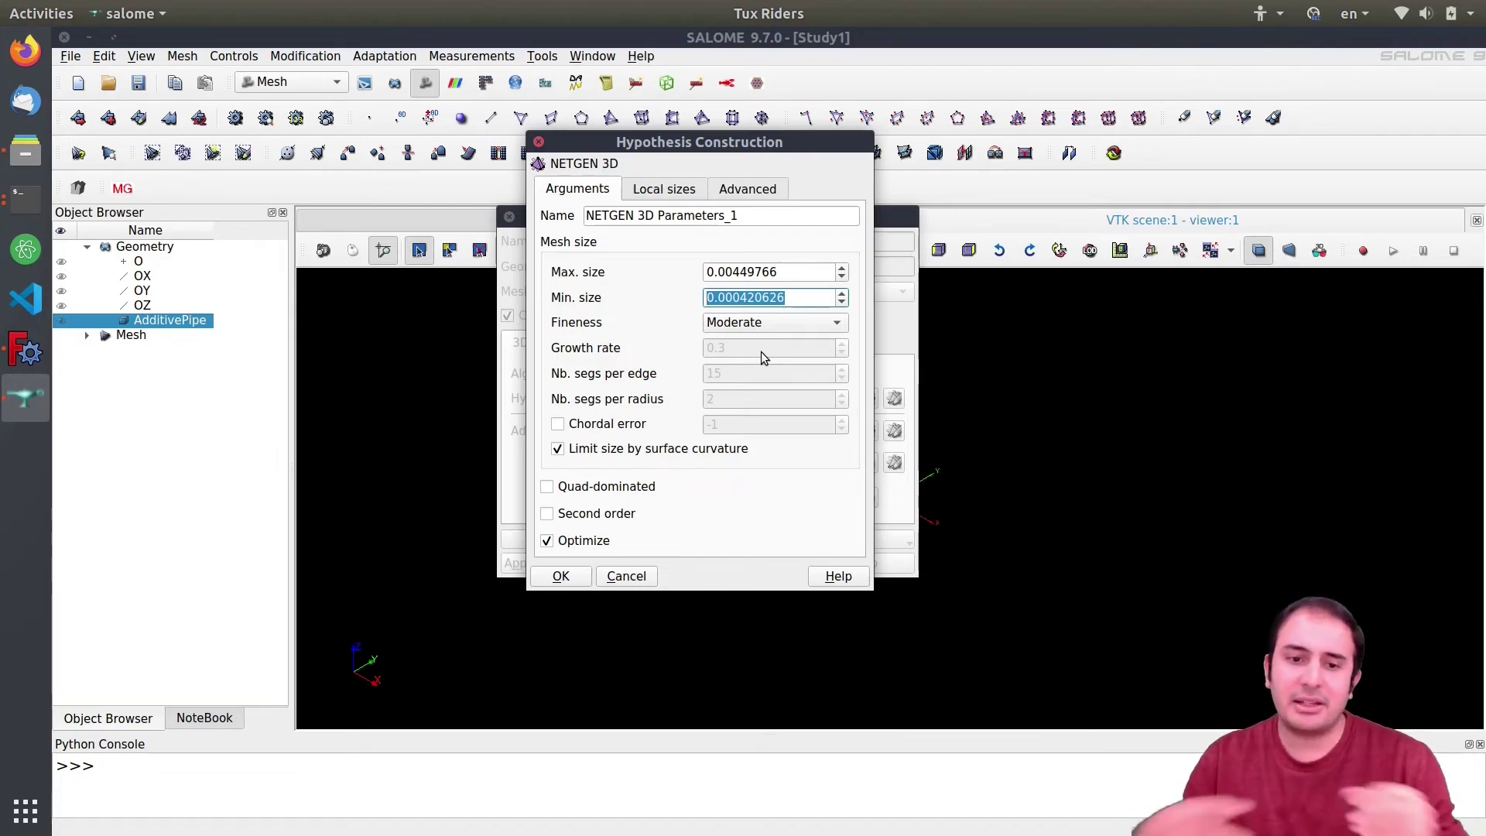
pyautogui.click(562, 575)
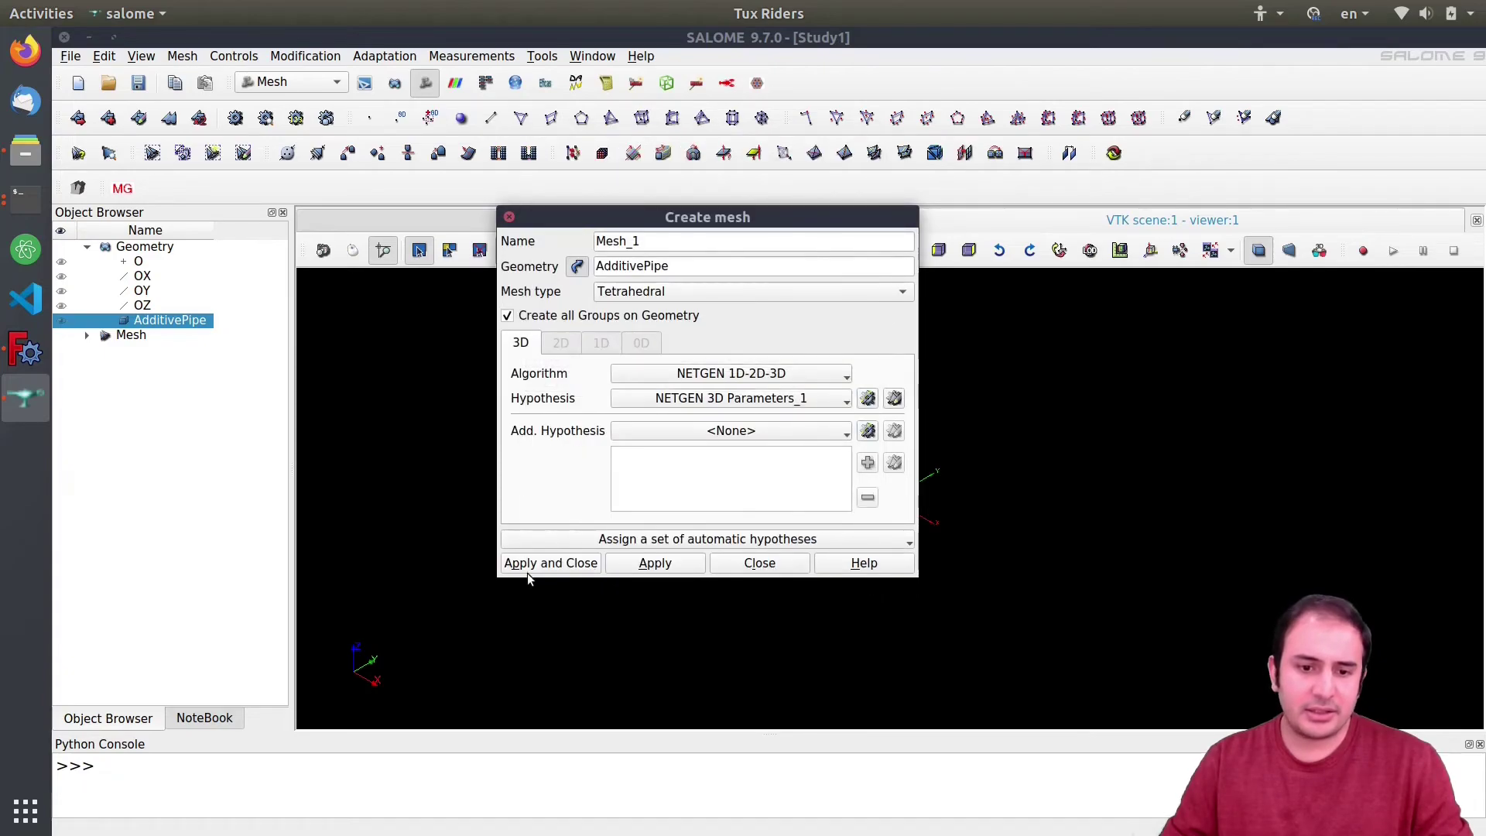
# Step: Create and compute Mesh_1, then orbit the view to inspect the triangulated spring
pyautogui.click(569, 570)
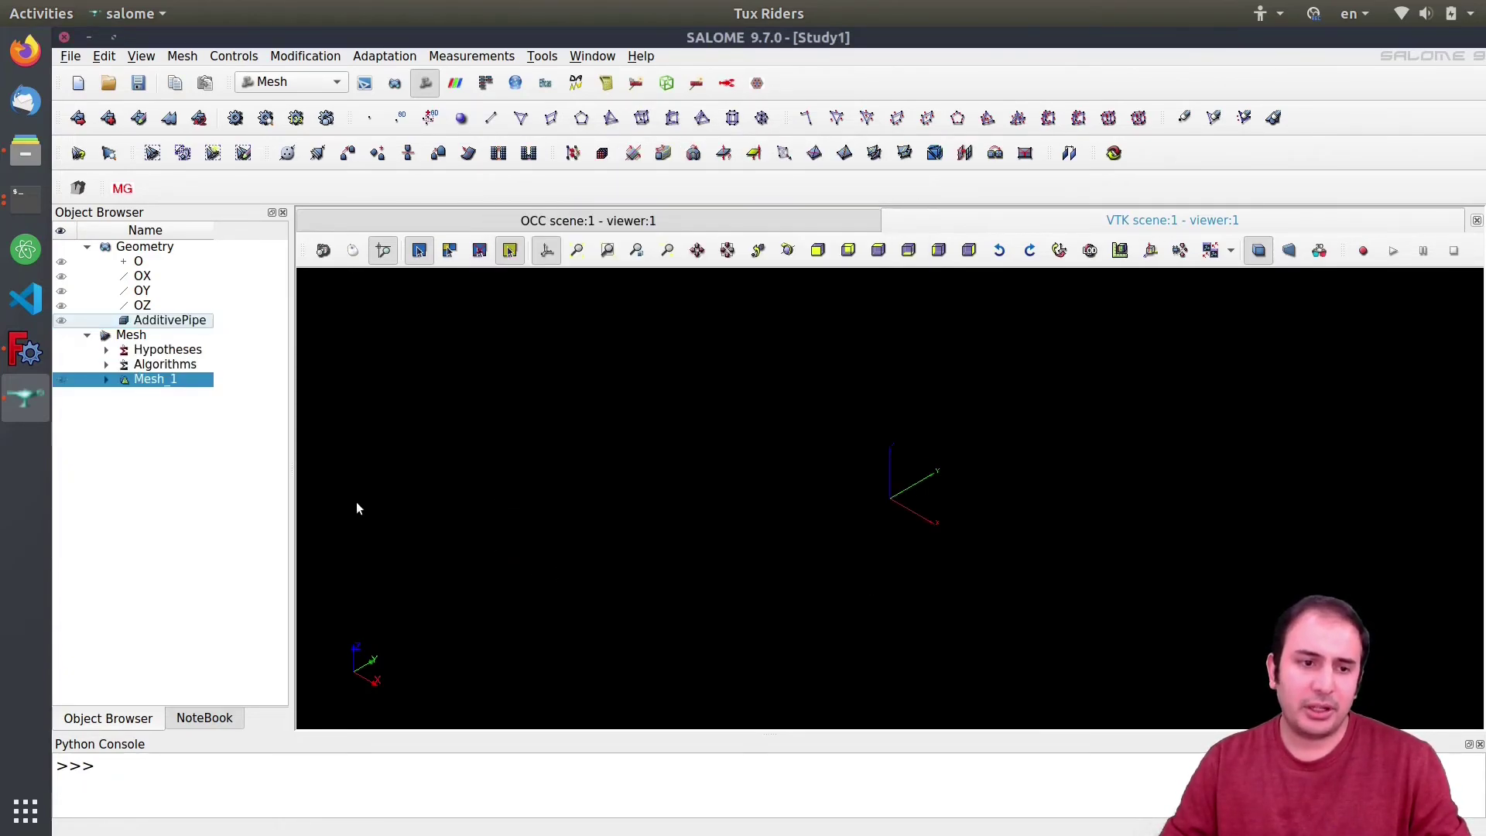
pyautogui.rightClick(151, 380)
pyautogui.click(206, 475)
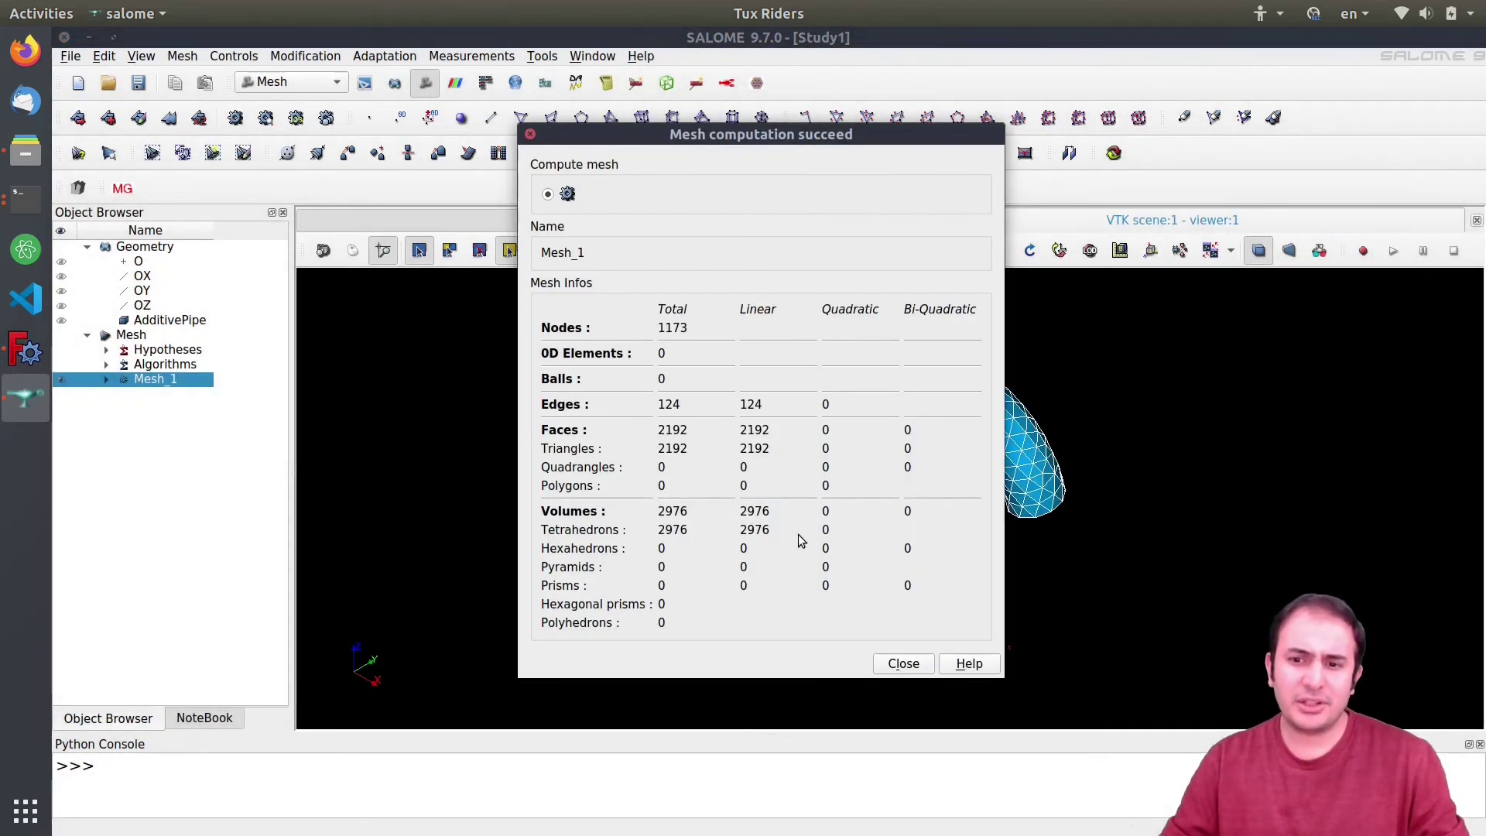
pyautogui.click(903, 663)
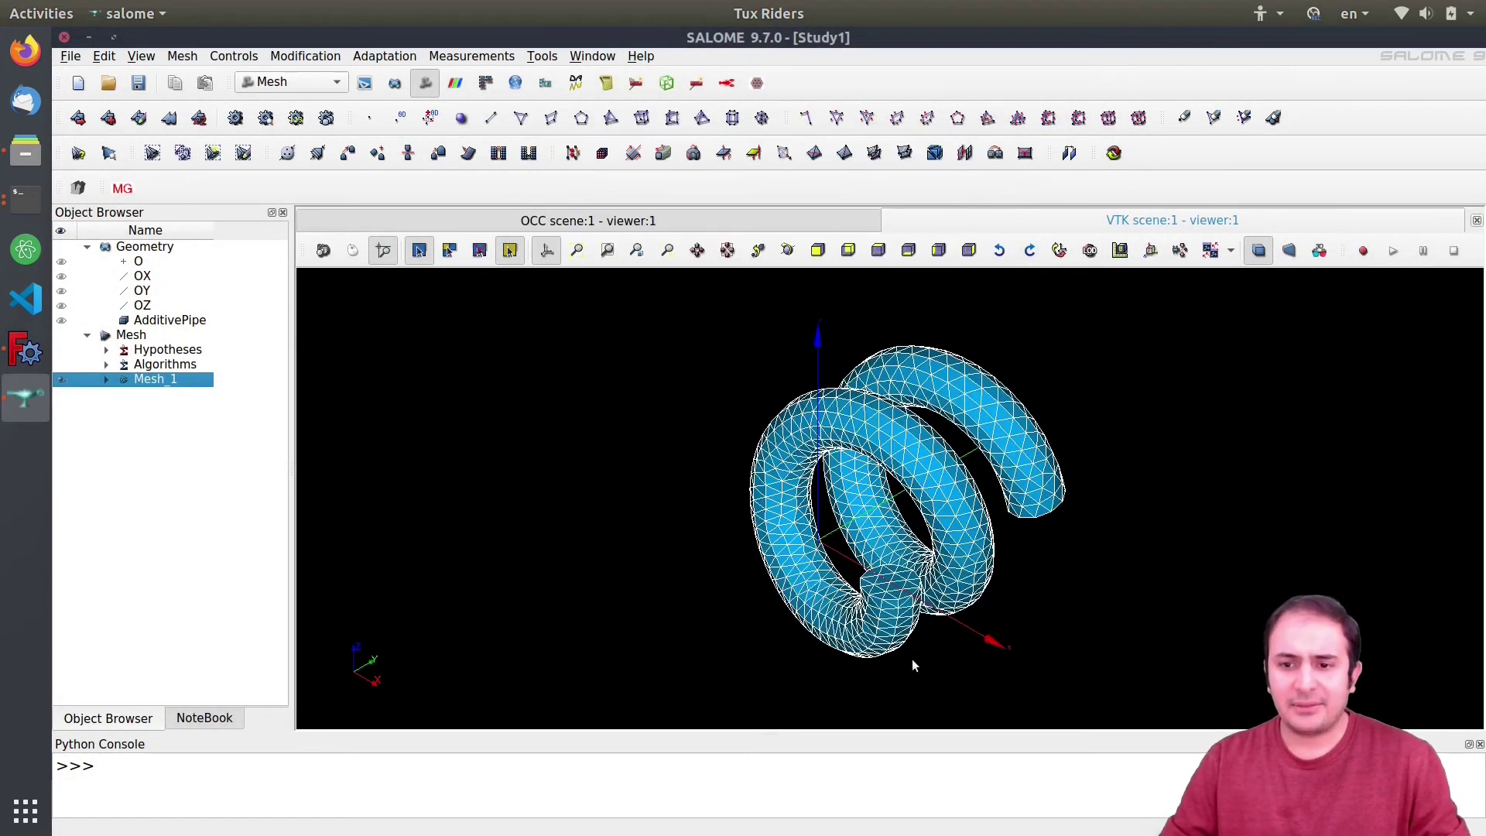
pyautogui.moveTo(959, 458); pyautogui.dragTo(820, 495, button='middle')
pyautogui.moveTo(1029, 420); pyautogui.dragTo(764, 488, button='middle')
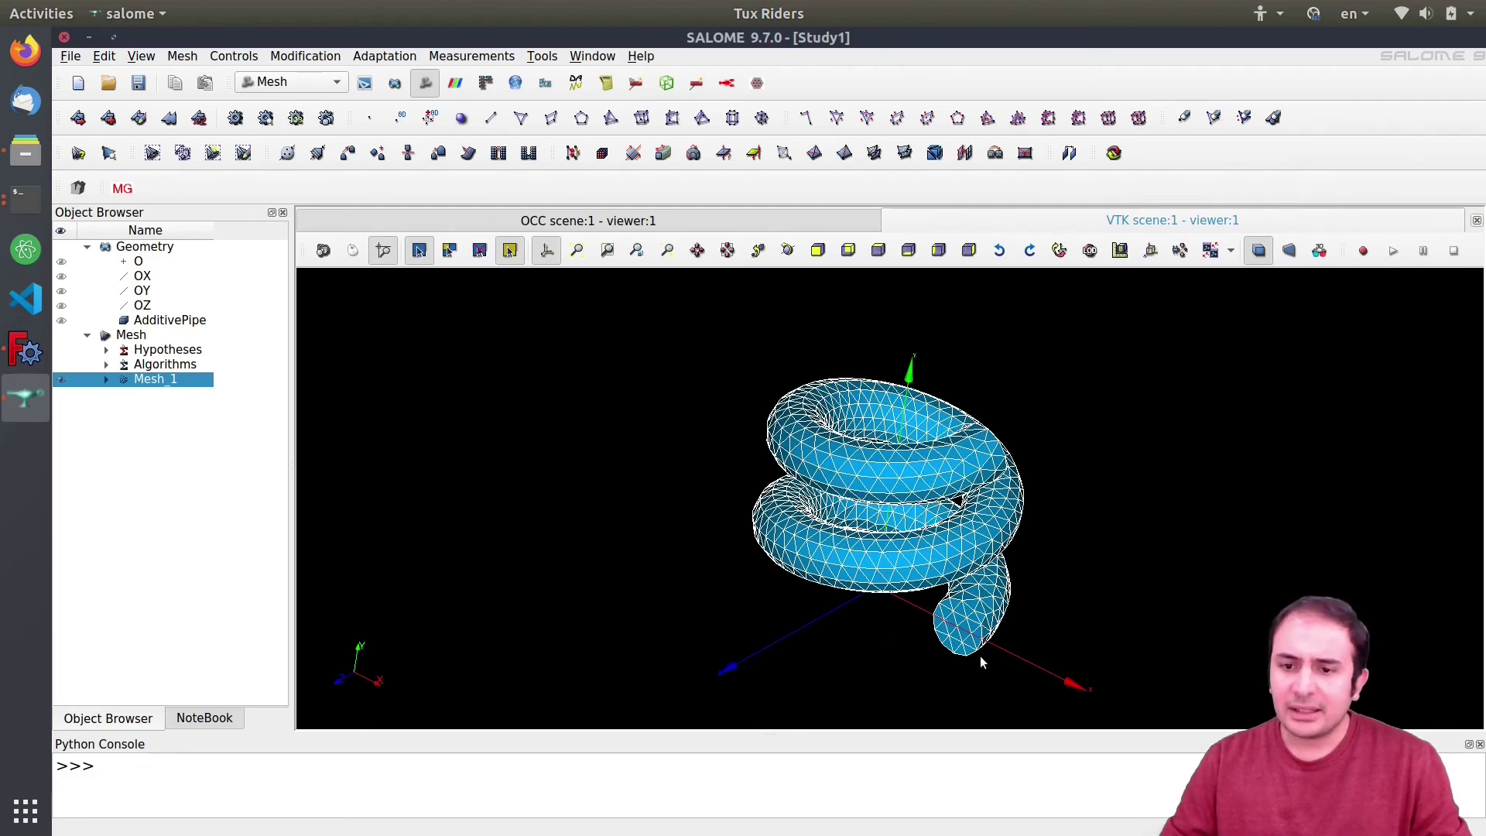
pyautogui.moveTo(1020, 518)
pyautogui.mouseDown(button='middle')
pyautogui.moveTo(1015, 472)
pyautogui.moveTo(1046, 515)
pyautogui.mouseUp(button='middle')
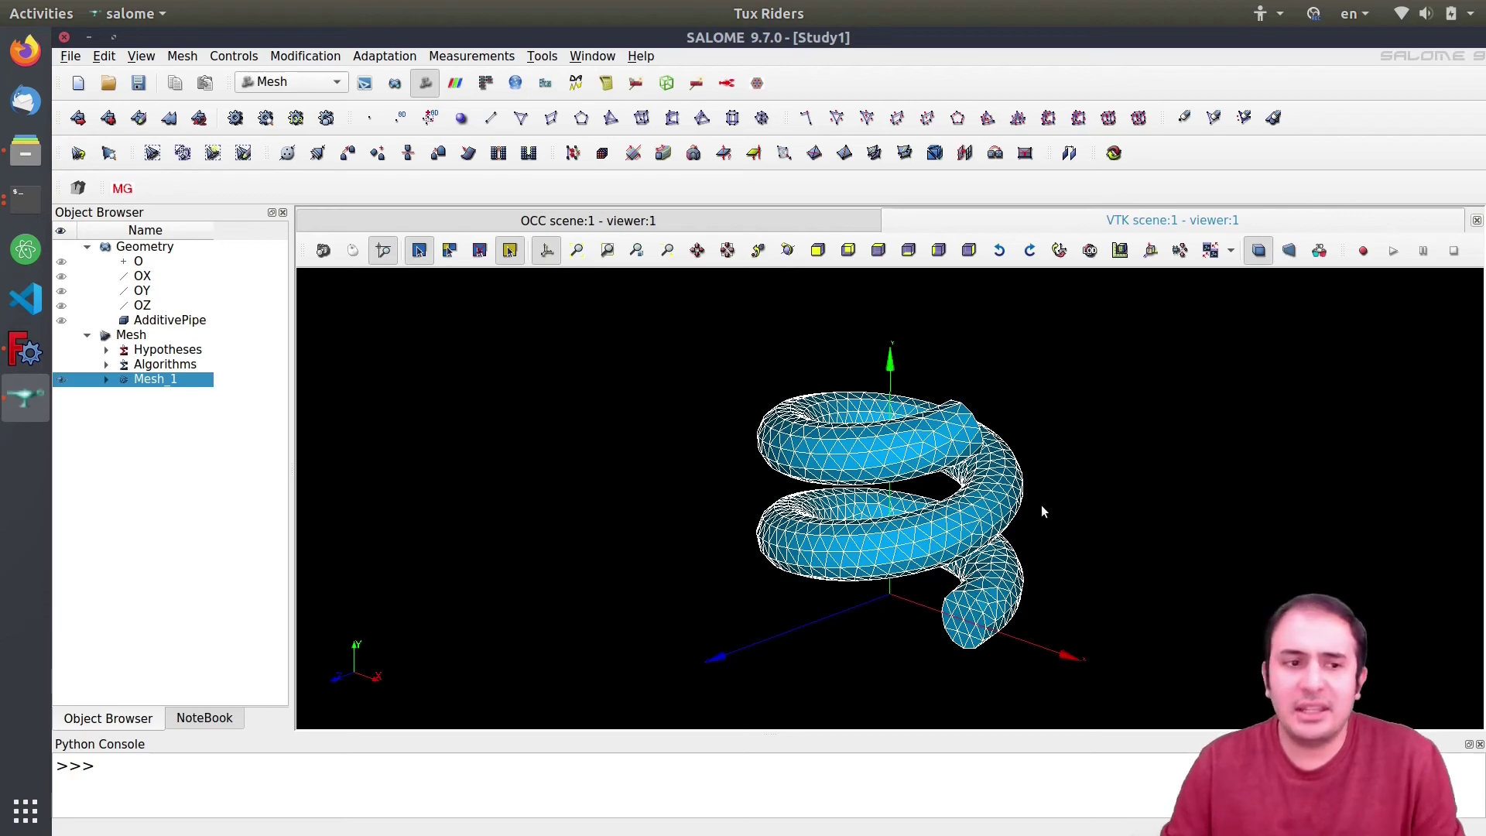
pyautogui.rightClick(163, 379)
pyautogui.moveTo(231, 397)
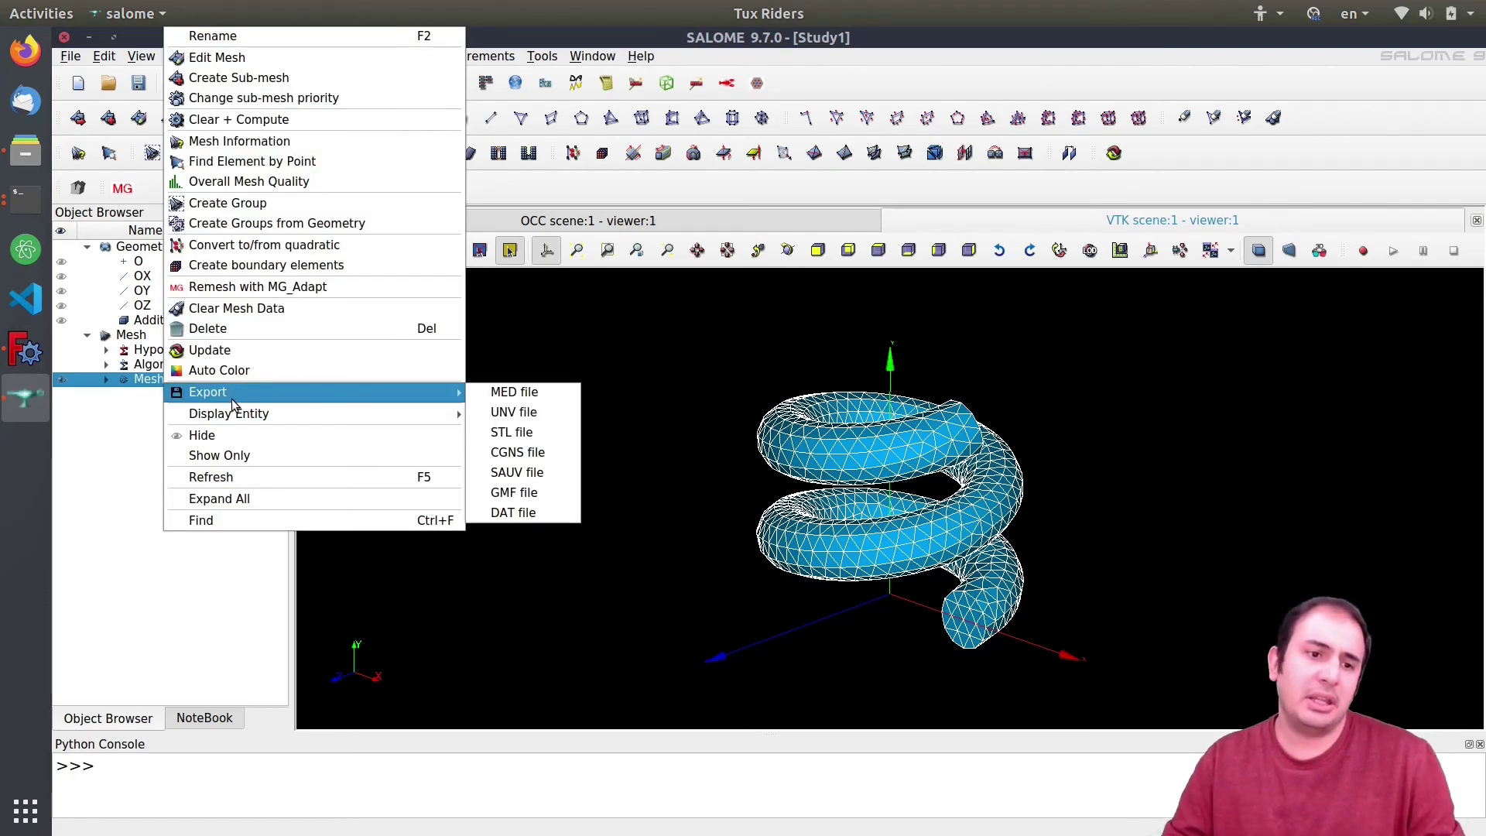
pyautogui.click(679, 471)
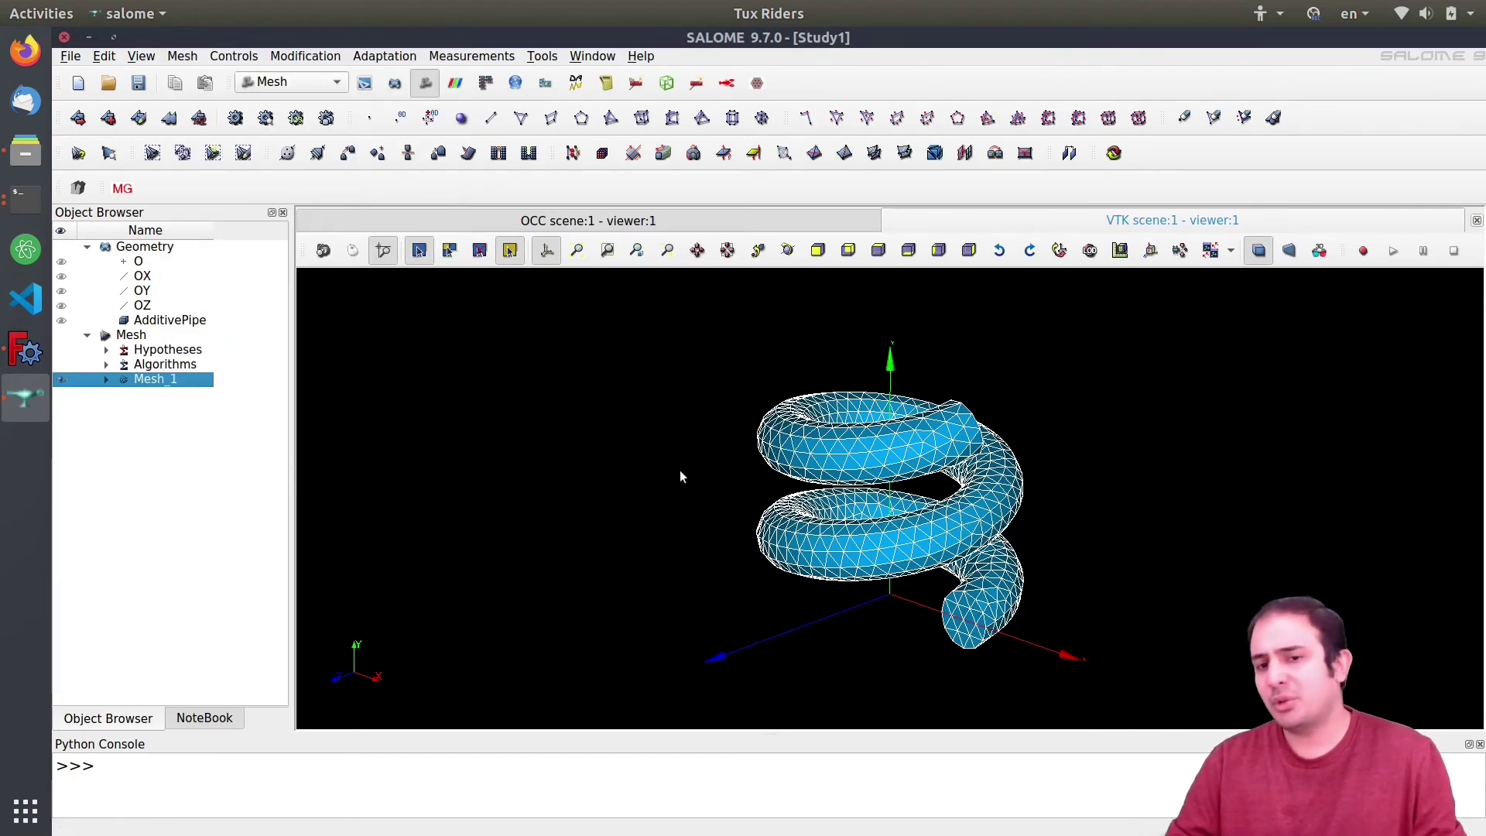